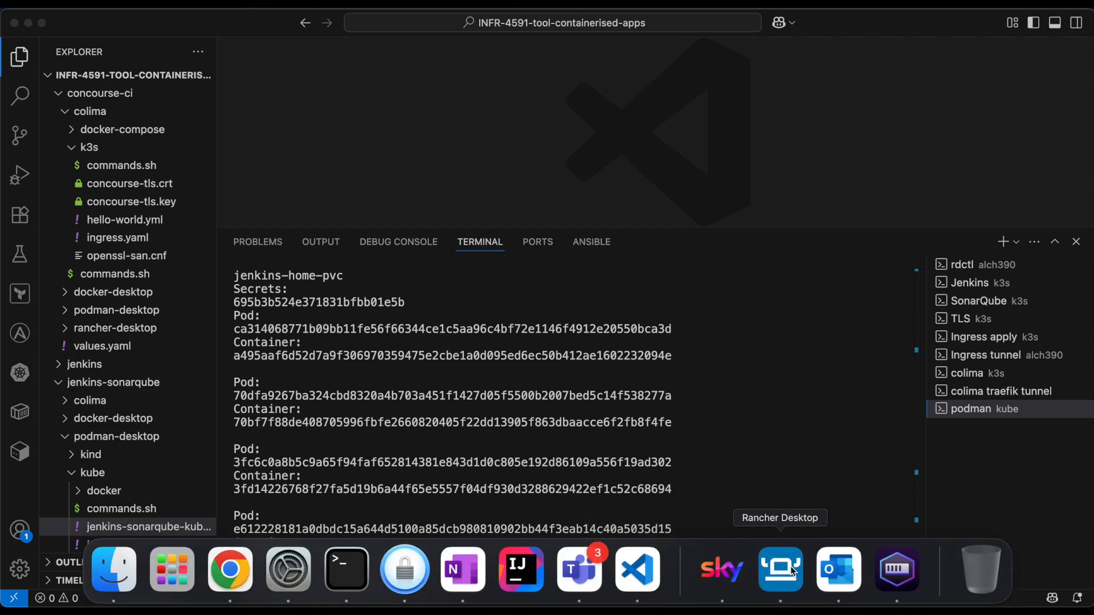
- Switch to Rancher Desktop, open its cluster dashboard and list the cluster's services
{"action": "left_click", "coordinate": [784, 572]}
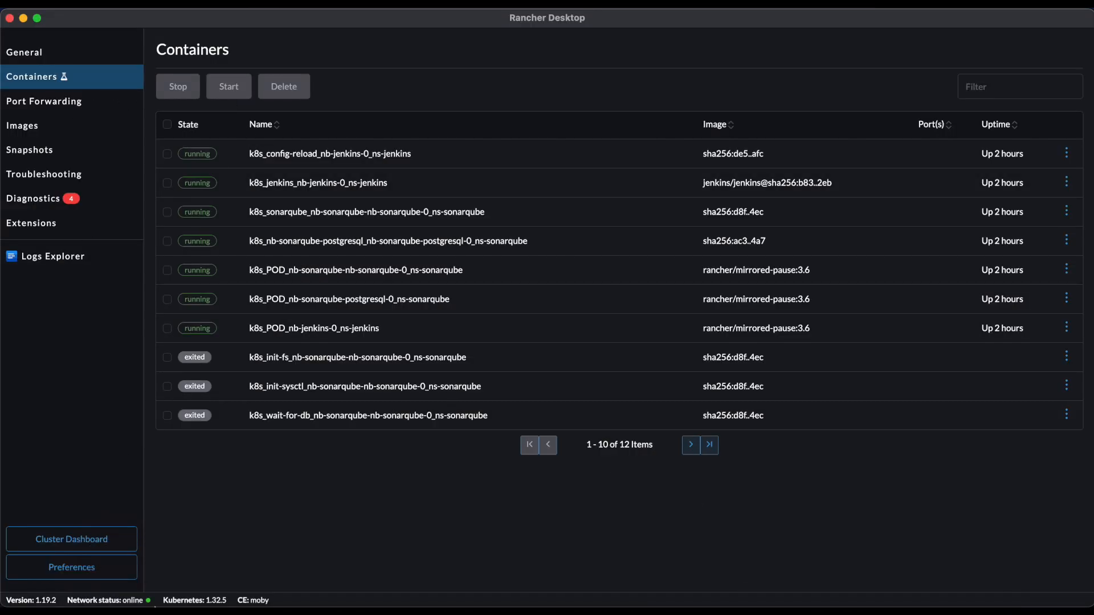
{"action": "left_click", "coordinate": [81, 539]}
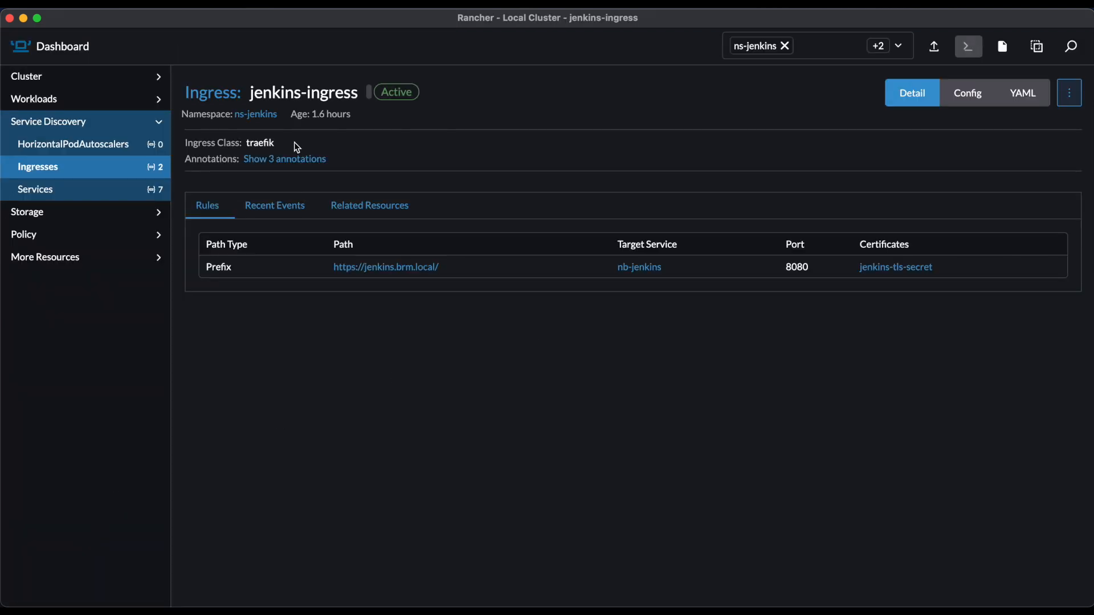
{"action": "left_click", "coordinate": [61, 192]}
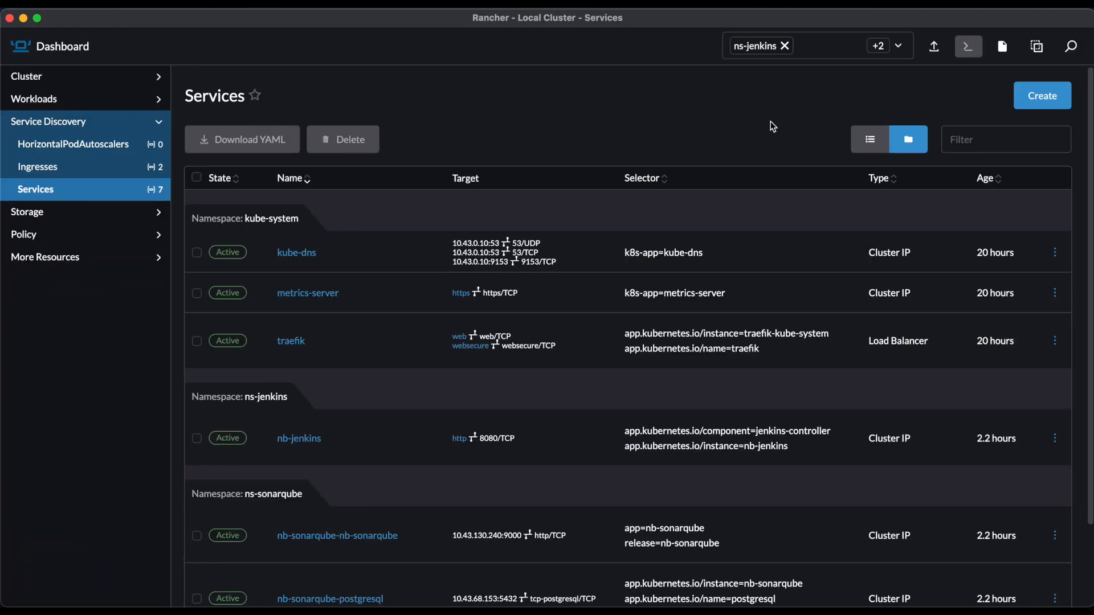
- Limit the namespace filter to ns-jenkins and ns-sonarqube, and list the ingresses of these namespaces
{"action": "left_click", "coordinate": [787, 45]}
{"action": "left_click", "coordinate": [801, 44]}
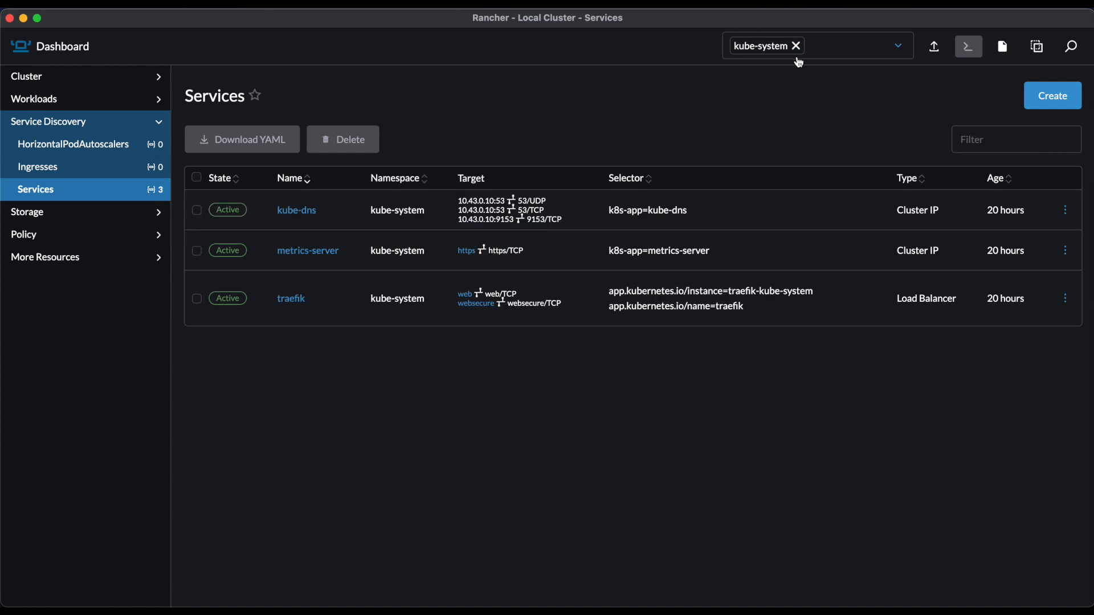
{"action": "left_click", "coordinate": [795, 45]}
{"action": "left_click", "coordinate": [767, 261]}
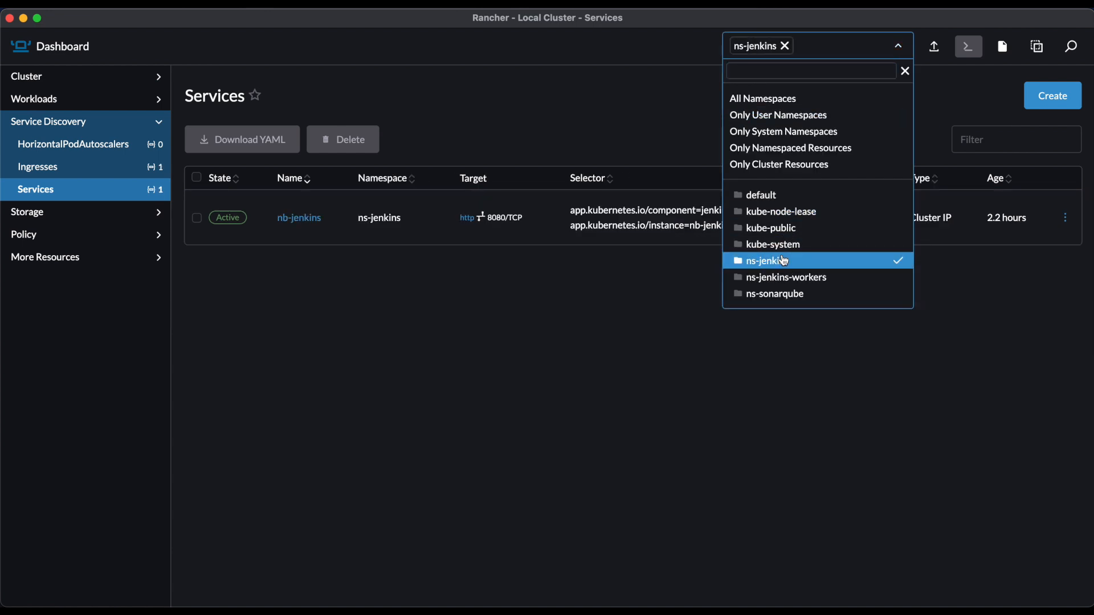
{"action": "left_click", "coordinate": [783, 295]}
{"action": "left_click", "coordinate": [535, 133]}
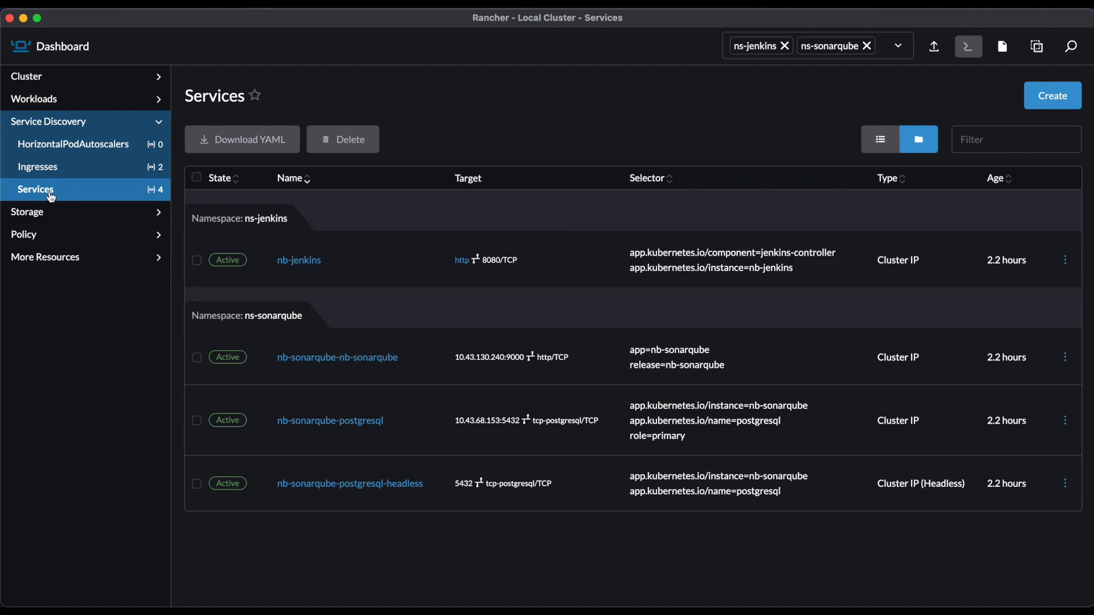
{"action": "left_click", "coordinate": [54, 167]}
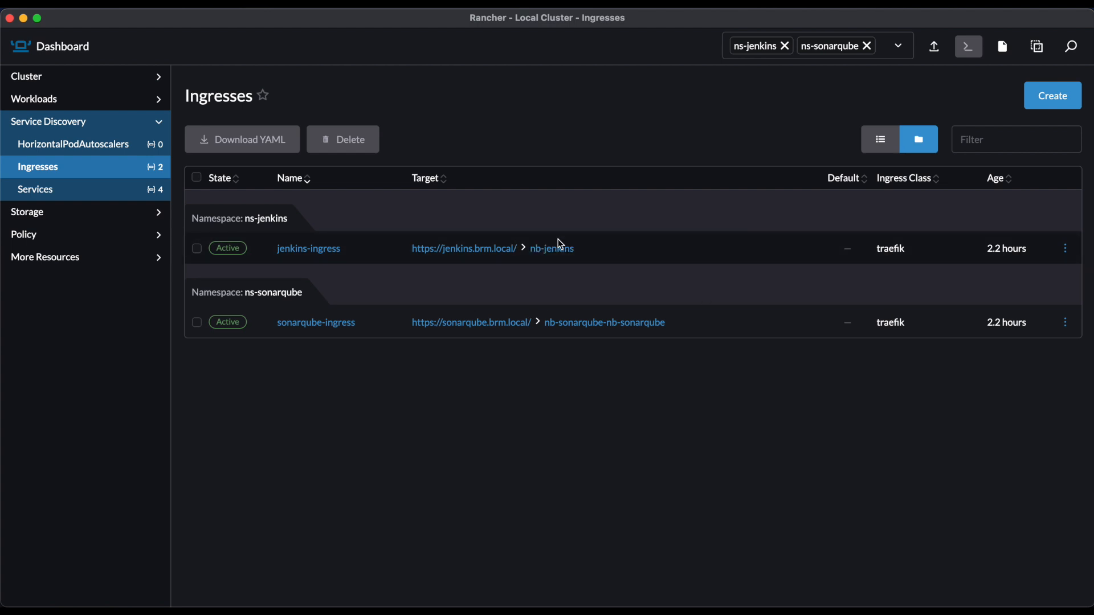
- Switch to Chrome, look through the open Jenkins and SonarQube pages, and open the Jenkins dashboard on localhost:8080
{"action": "mouse_move", "coordinate": [244, 604]}
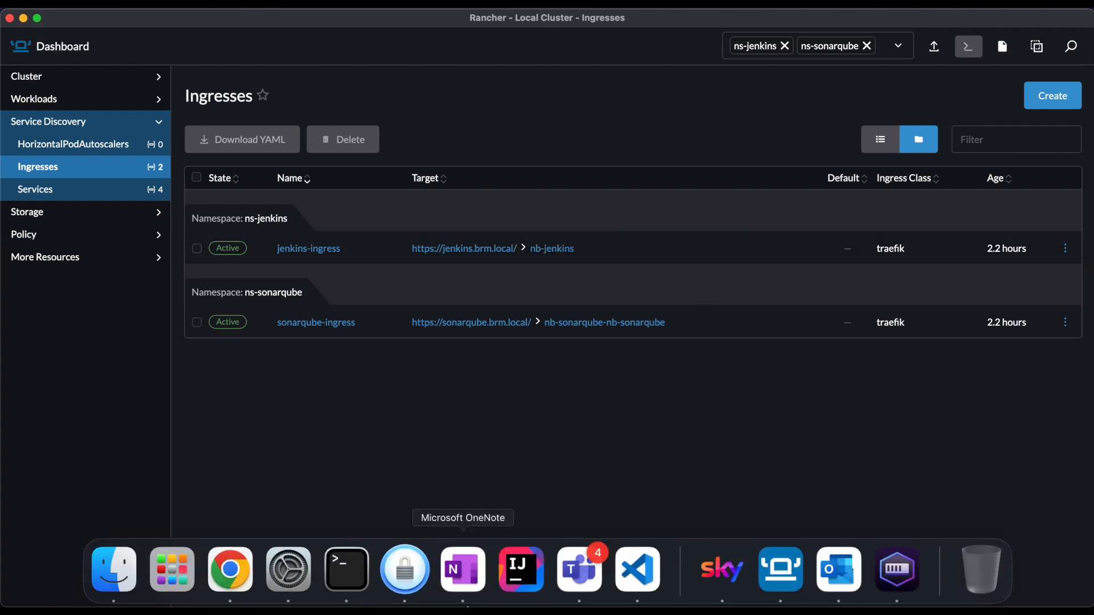
{"action": "left_click", "coordinate": [245, 581]}
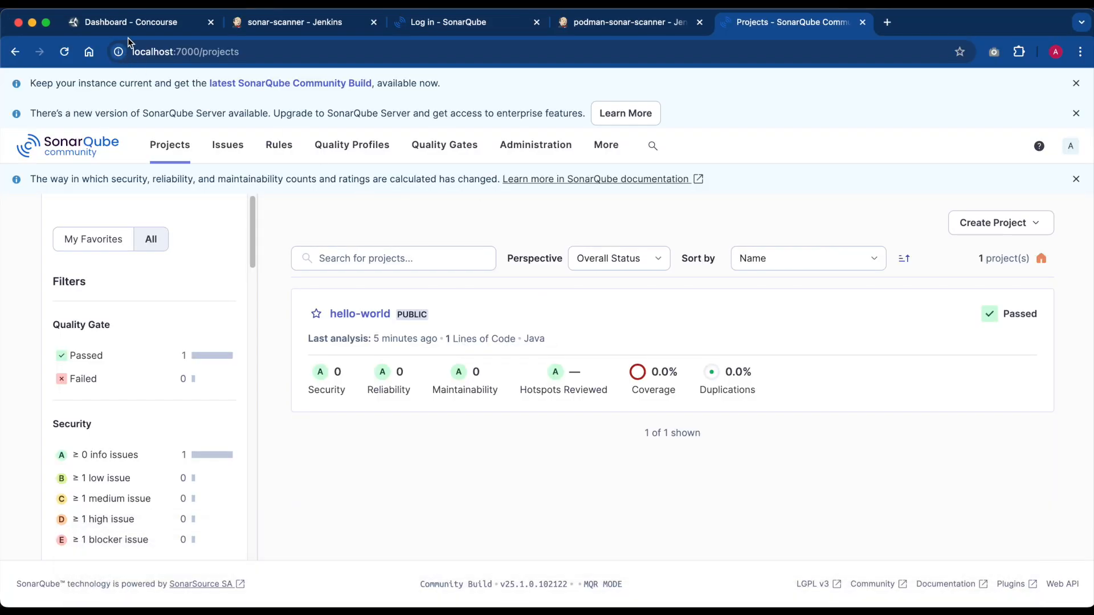
{"action": "left_click", "coordinate": [292, 32]}
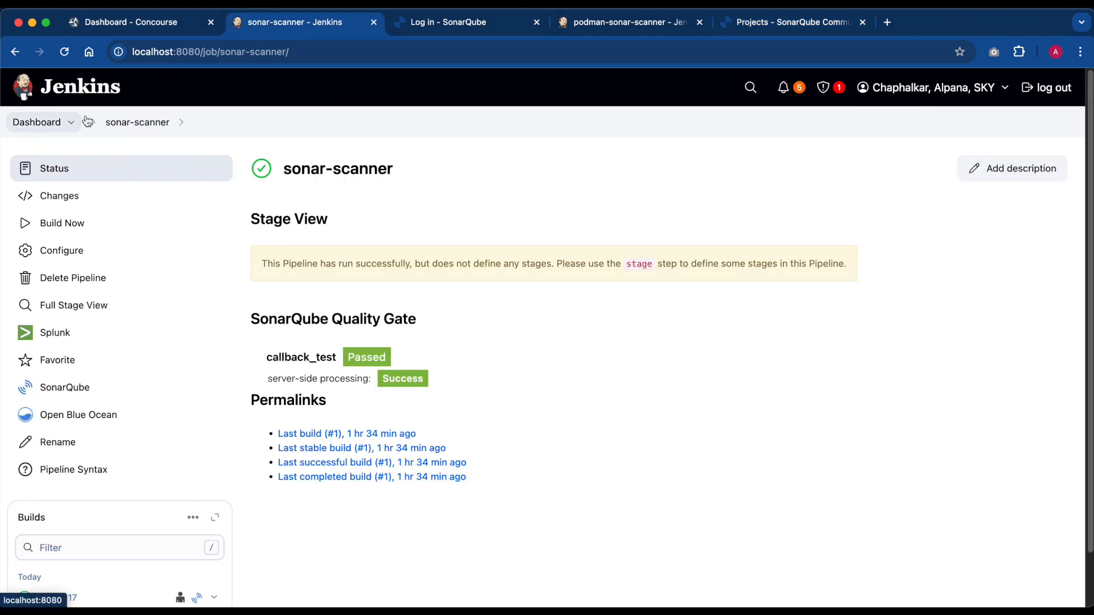
{"action": "left_click", "coordinate": [104, 123]}
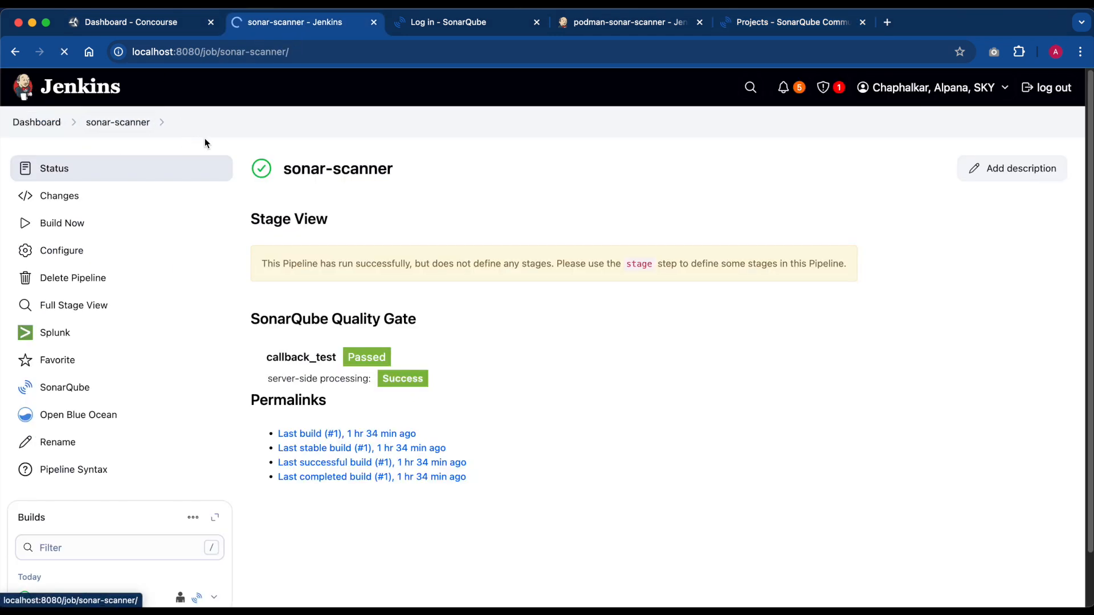
{"action": "left_click", "coordinate": [664, 31]}
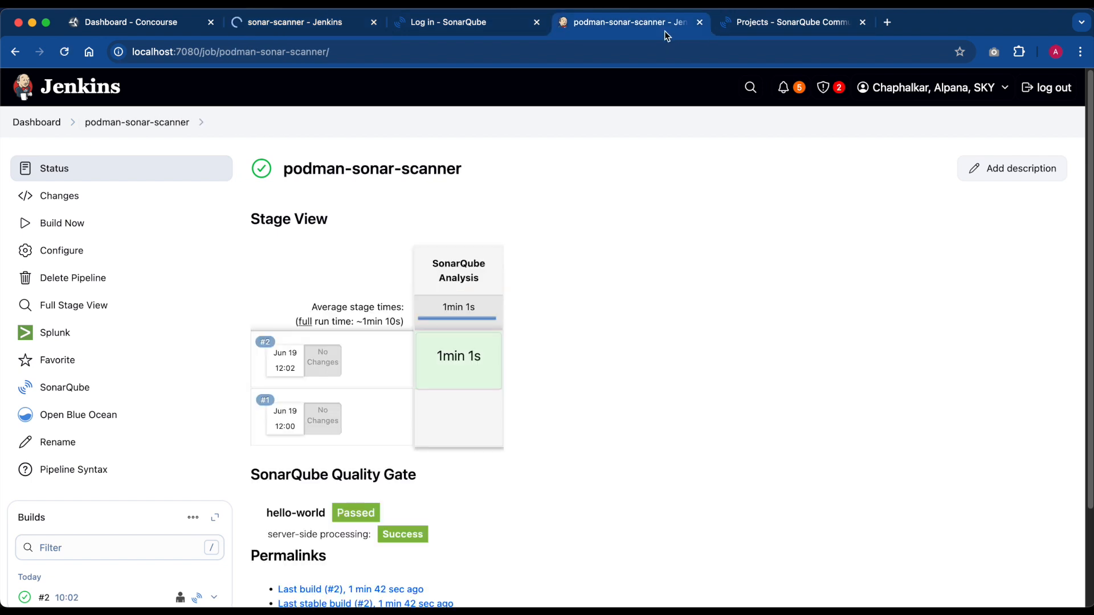
{"action": "left_click", "coordinate": [329, 36]}
{"action": "left_click", "coordinate": [444, 25]}
{"action": "left_click", "coordinate": [297, 28]}
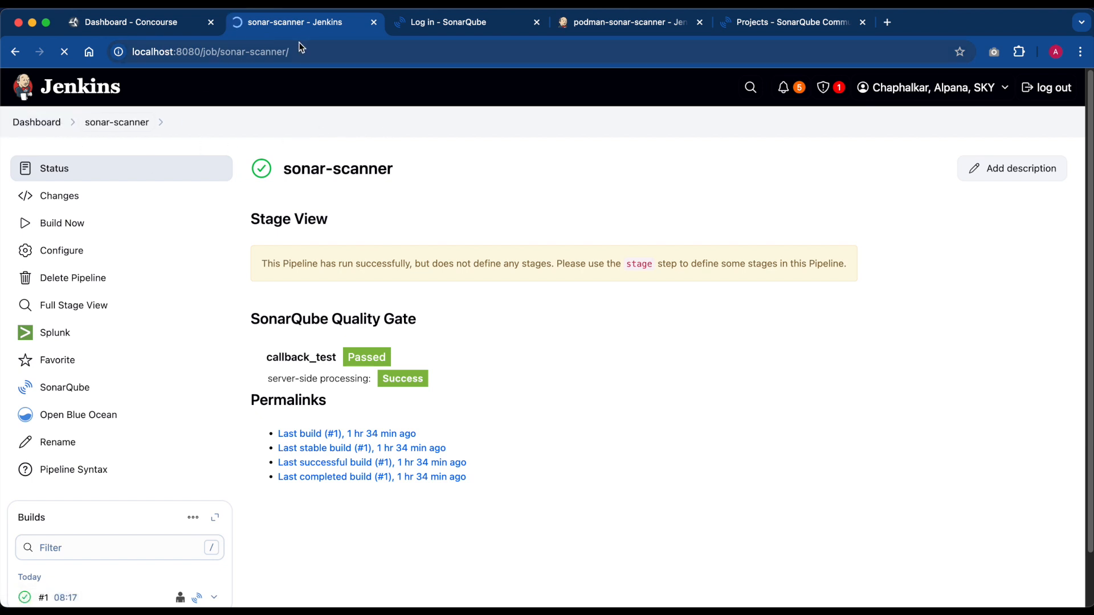
{"action": "left_click", "coordinate": [38, 124]}
- Return to Rancher Desktop and bring up the cluster dashboard's ingress list for the Jenkins and SonarQube namespaces
{"action": "mouse_move", "coordinate": [520, 599]}
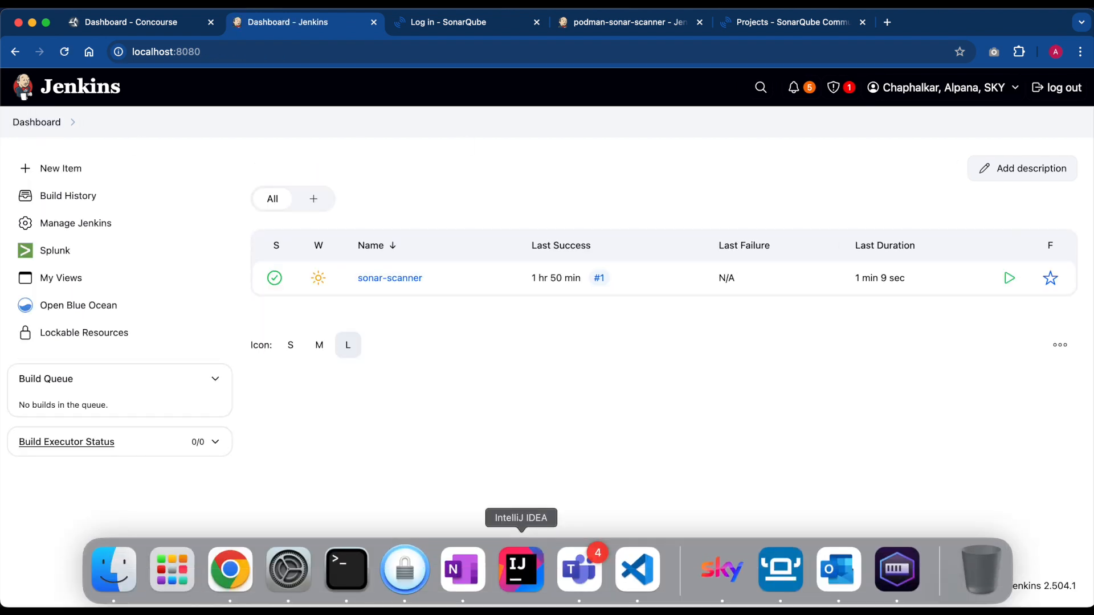
{"action": "left_click", "coordinate": [790, 571]}
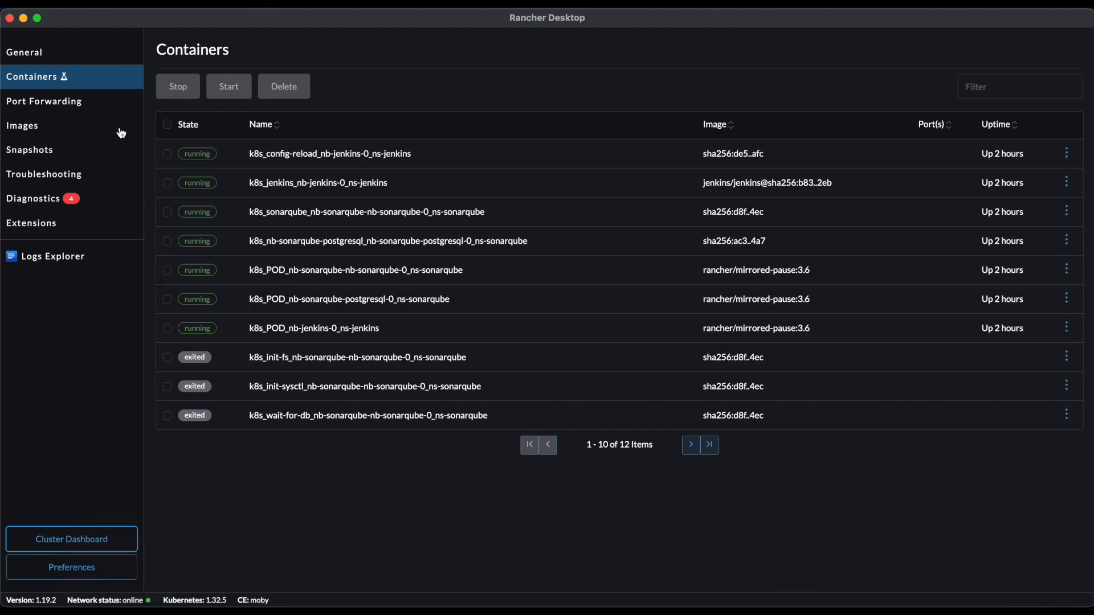
{"action": "left_click", "coordinate": [80, 544]}
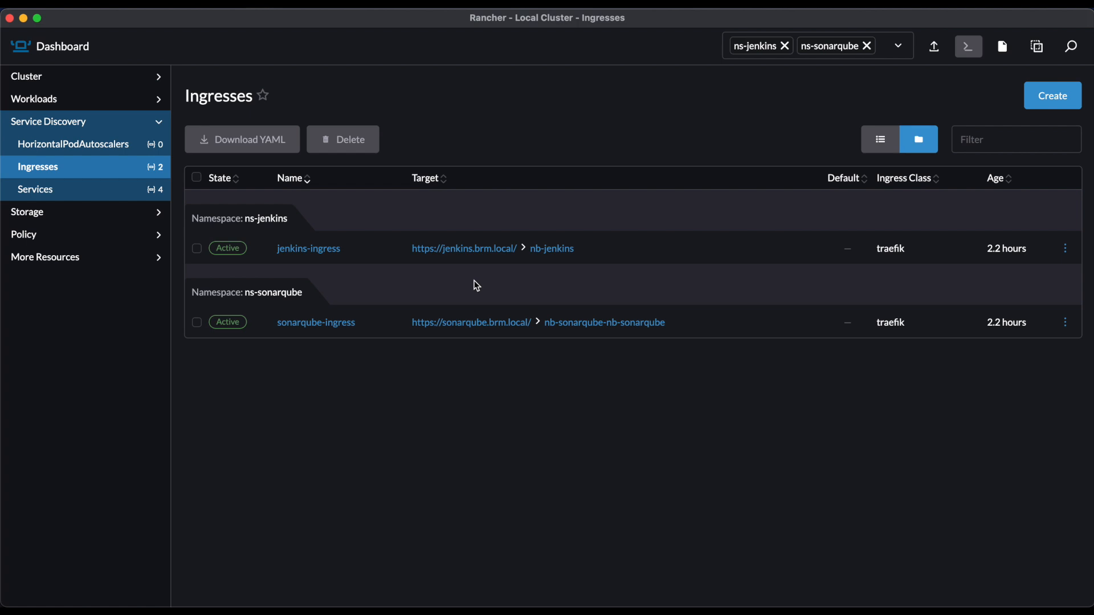
- Switch to VS Code and review the colima start and concourse-ci Helm install commands in the colima terminal
{"action": "mouse_move", "coordinate": [638, 609]}
{"action": "left_click", "coordinate": [640, 565]}
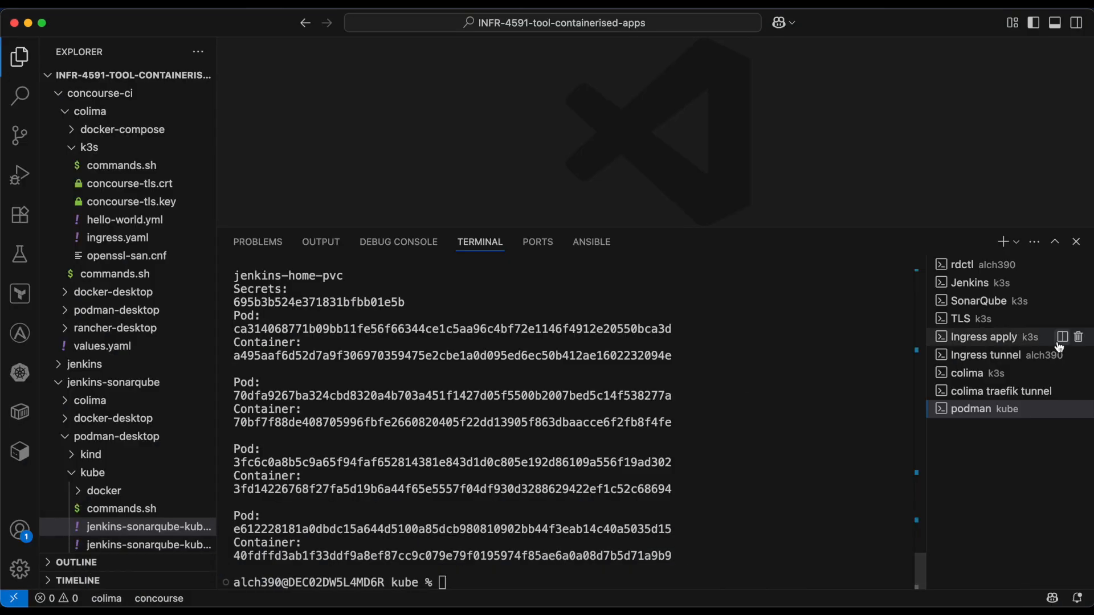
{"action": "left_click", "coordinate": [984, 373]}
{"action": "scroll", "coordinate": [623, 361], "scroll_direction": "up", "scroll_amount": 3}
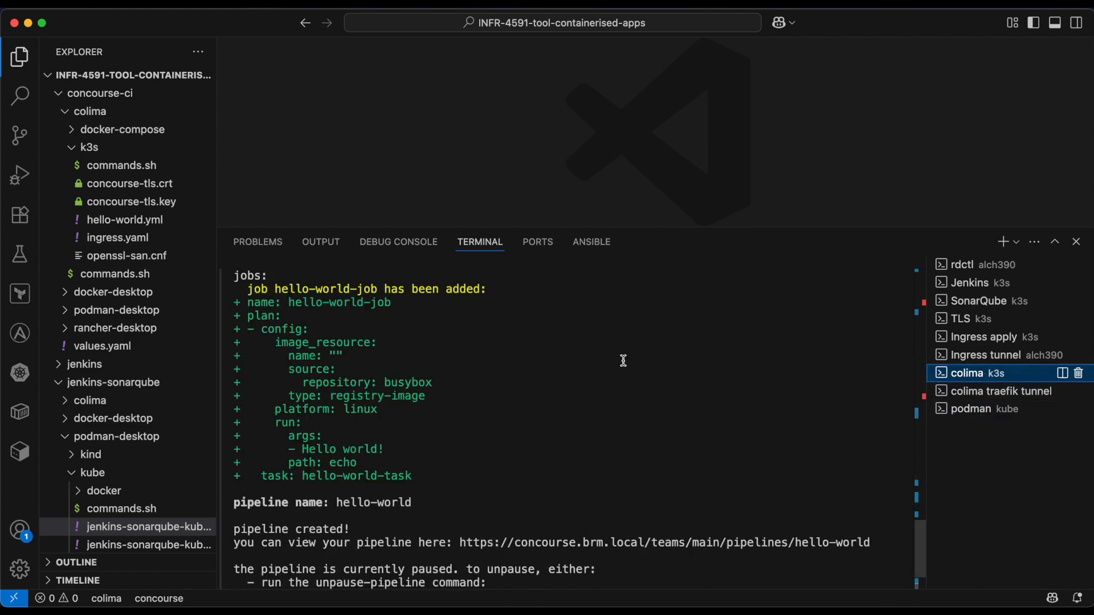
{"action": "scroll", "coordinate": [623, 361], "scroll_direction": "up", "scroll_amount": 15}
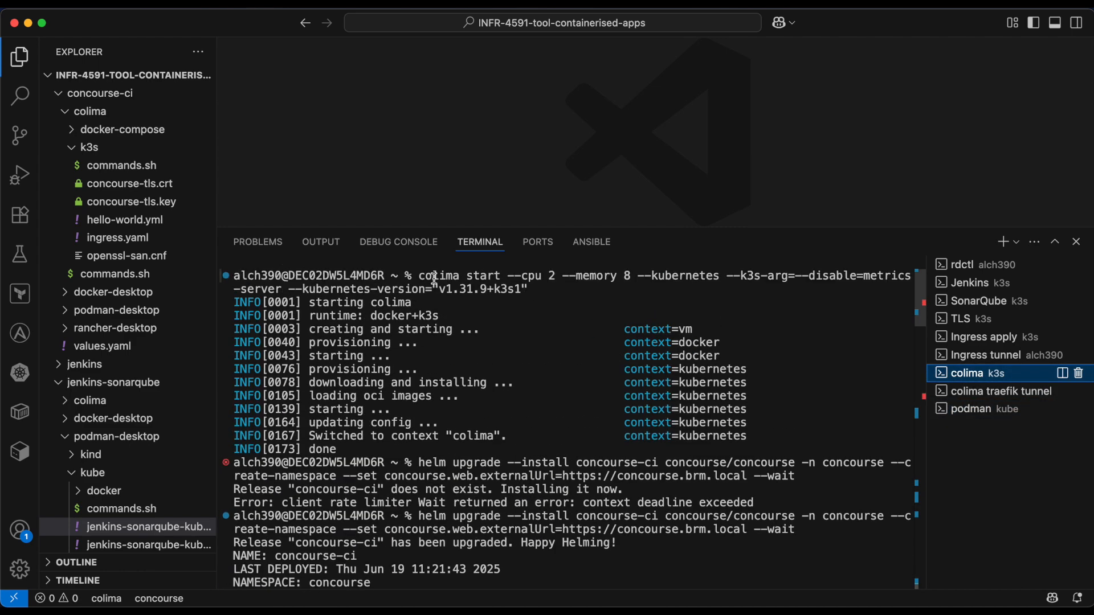
{"action": "scroll", "coordinate": [473, 456], "scroll_direction": "down", "scroll_amount": 5}
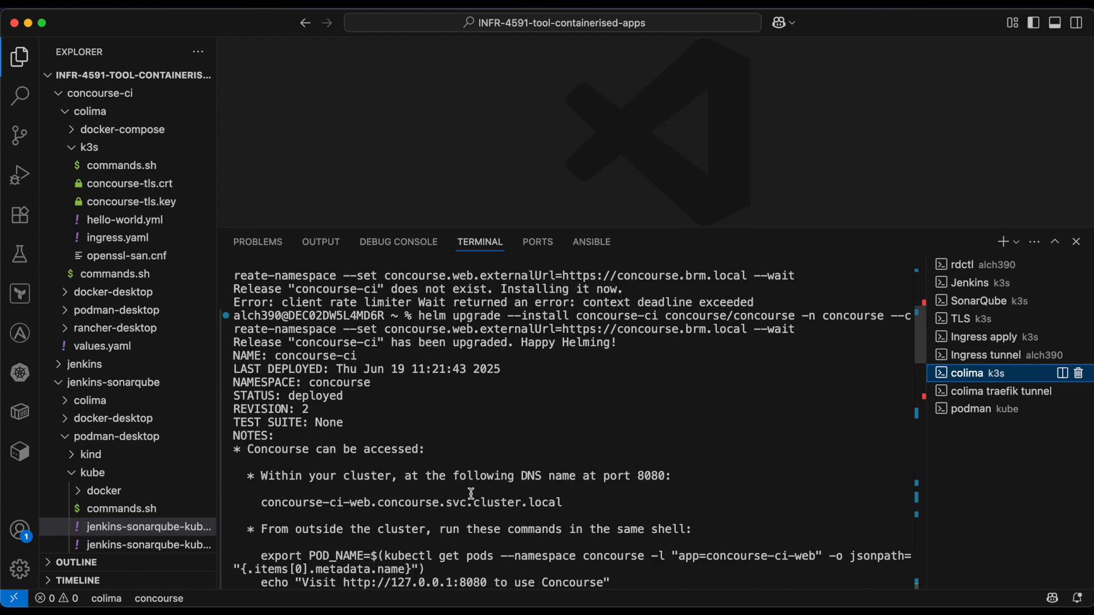
{"action": "scroll", "coordinate": [448, 367], "scroll_direction": "down", "scroll_amount": 10}
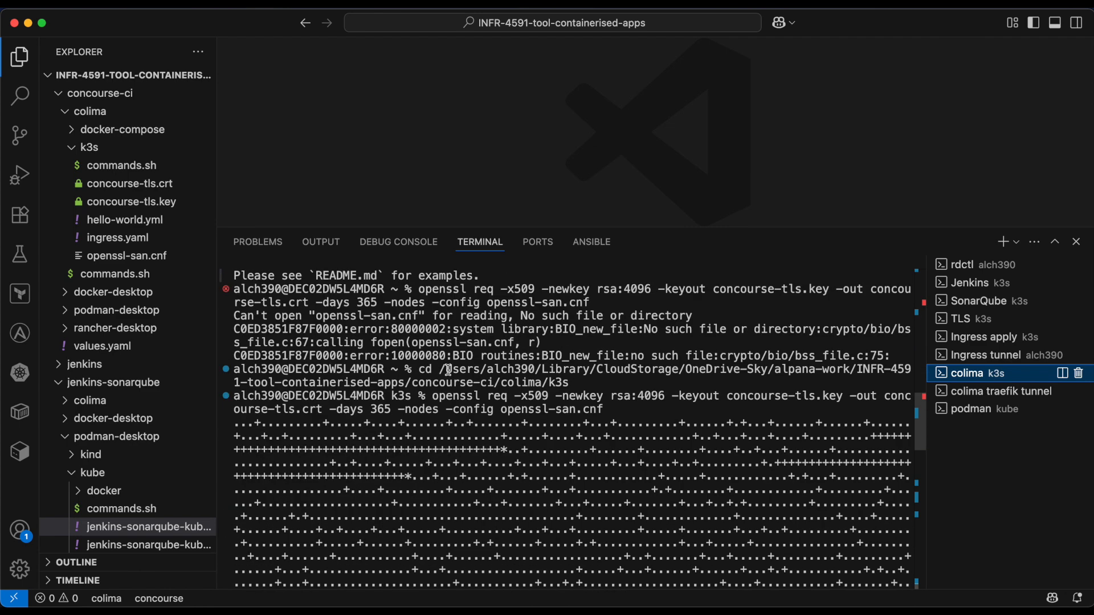
- Review the certificate, TLS secret and pipeline commands in the colima terminal, highlighting "kubectl apply -f ingress.yaml"
{"action": "scroll", "coordinate": [390, 294], "scroll_direction": "down", "scroll_amount": 1}
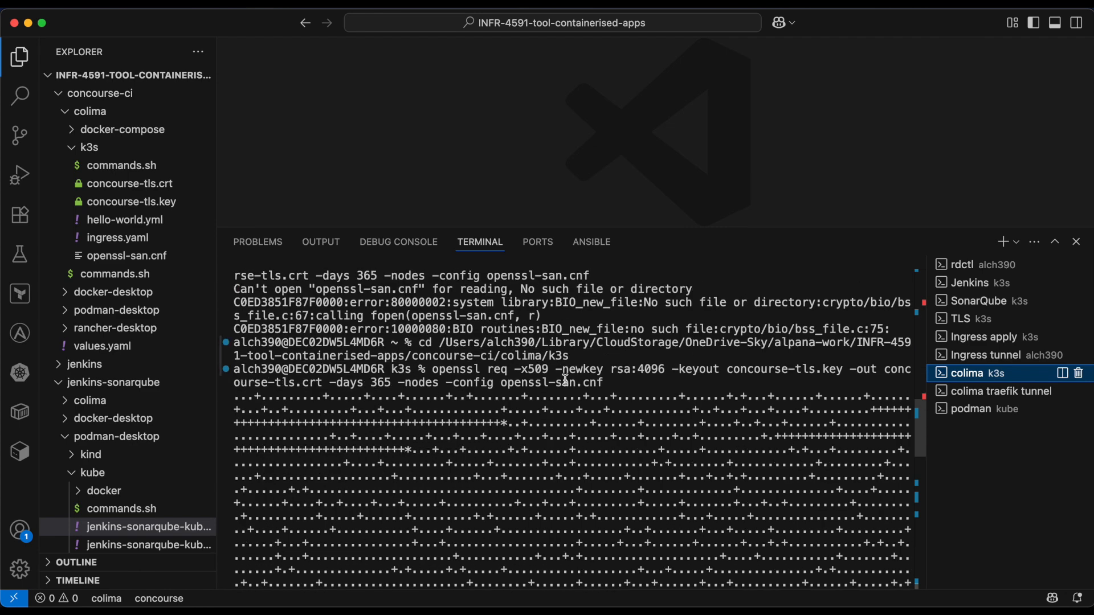
{"action": "scroll", "coordinate": [578, 352], "scroll_direction": "down", "scroll_amount": 3}
{"action": "scroll", "coordinate": [473, 398], "scroll_direction": "down", "scroll_amount": 4}
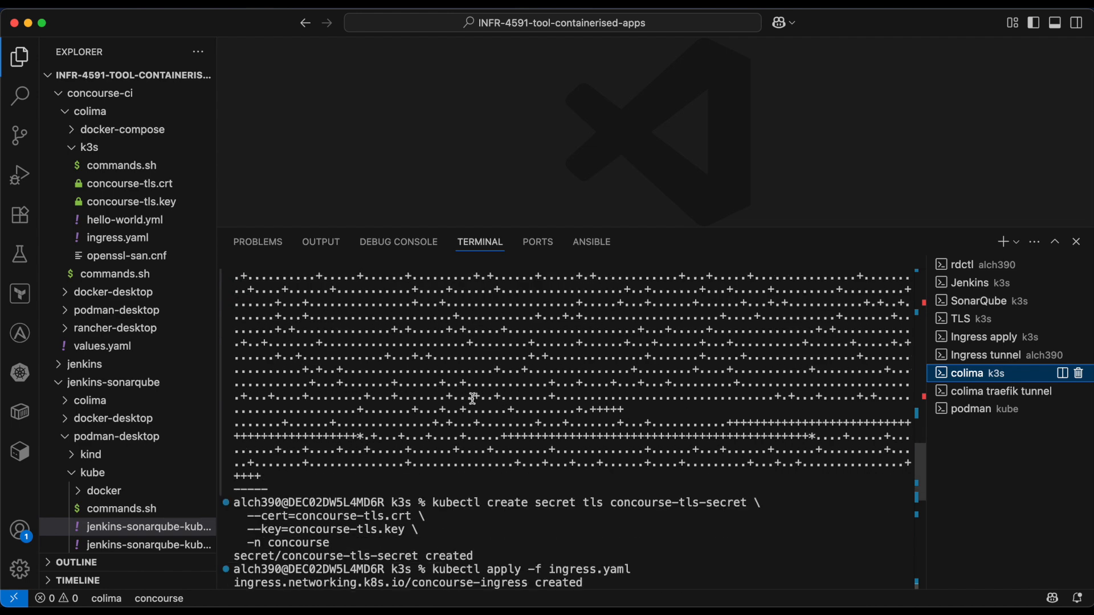
{"action": "scroll", "coordinate": [472, 398], "scroll_direction": "down", "scroll_amount": 8}
{"action": "scroll", "coordinate": [439, 346], "scroll_direction": "up", "scroll_amount": 2}
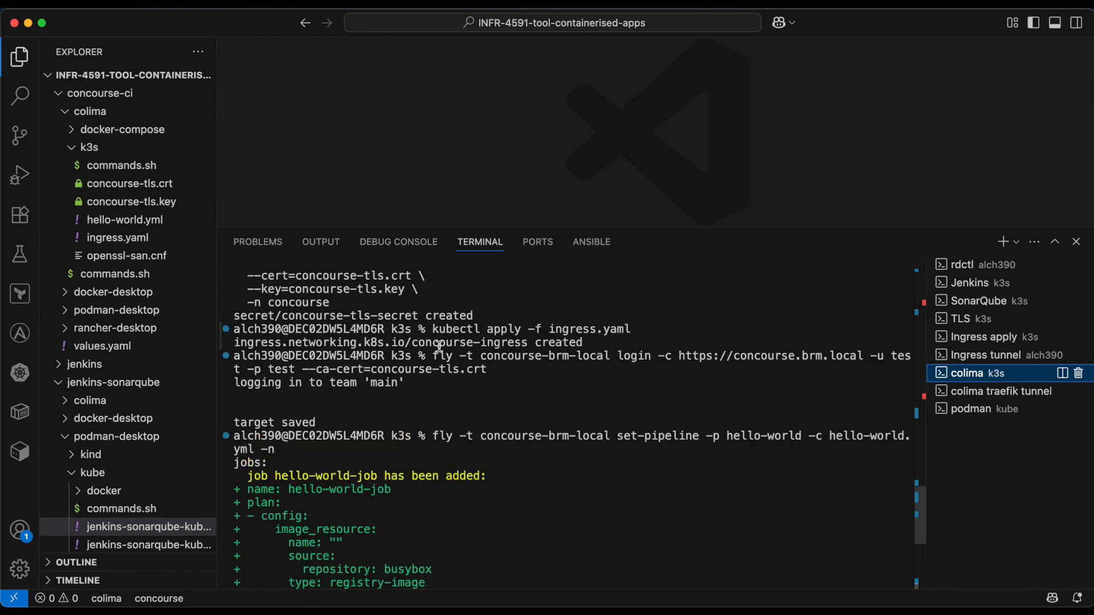
{"action": "left_click_drag", "start_coordinate": [434, 330], "coordinate": [644, 327]}
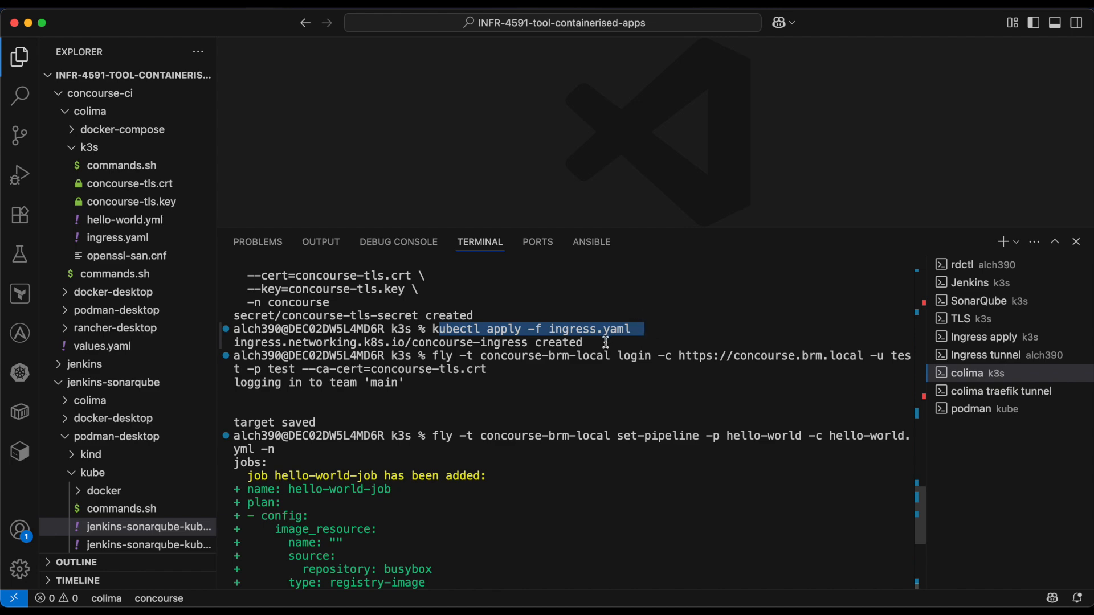
{"action": "scroll", "coordinate": [598, 376], "scroll_direction": "down", "scroll_amount": 10}
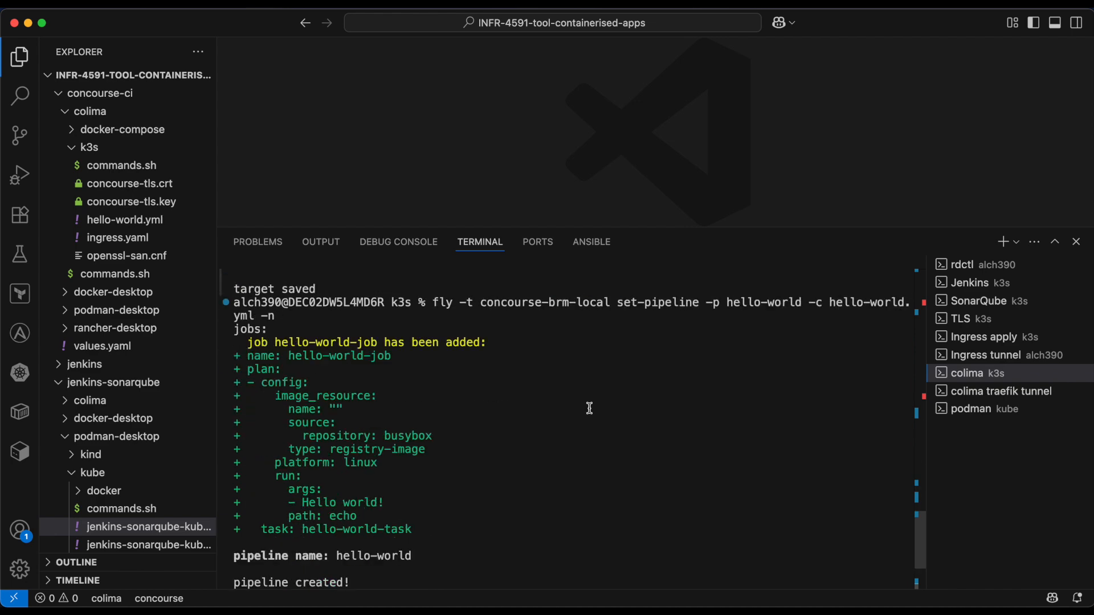
- Examine the Traefik port-forward command and its connection log in the colima traefik tunnel terminal
{"action": "left_click", "coordinate": [1001, 390]}
{"action": "scroll", "coordinate": [491, 347], "scroll_direction": "up", "scroll_amount": 2}
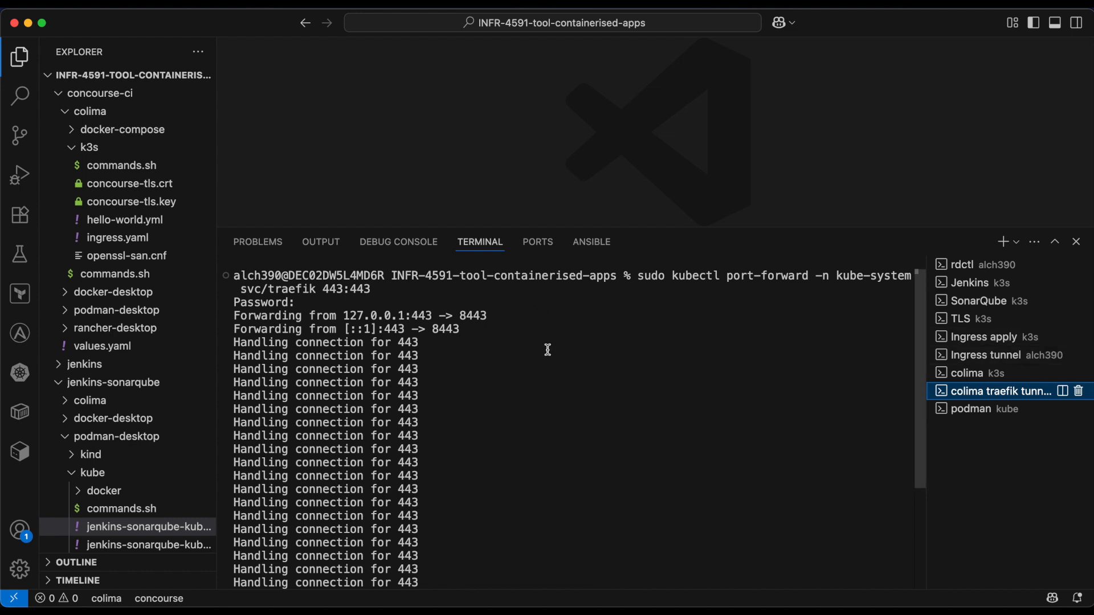
{"action": "scroll", "coordinate": [468, 433], "scroll_direction": "down", "scroll_amount": 2}
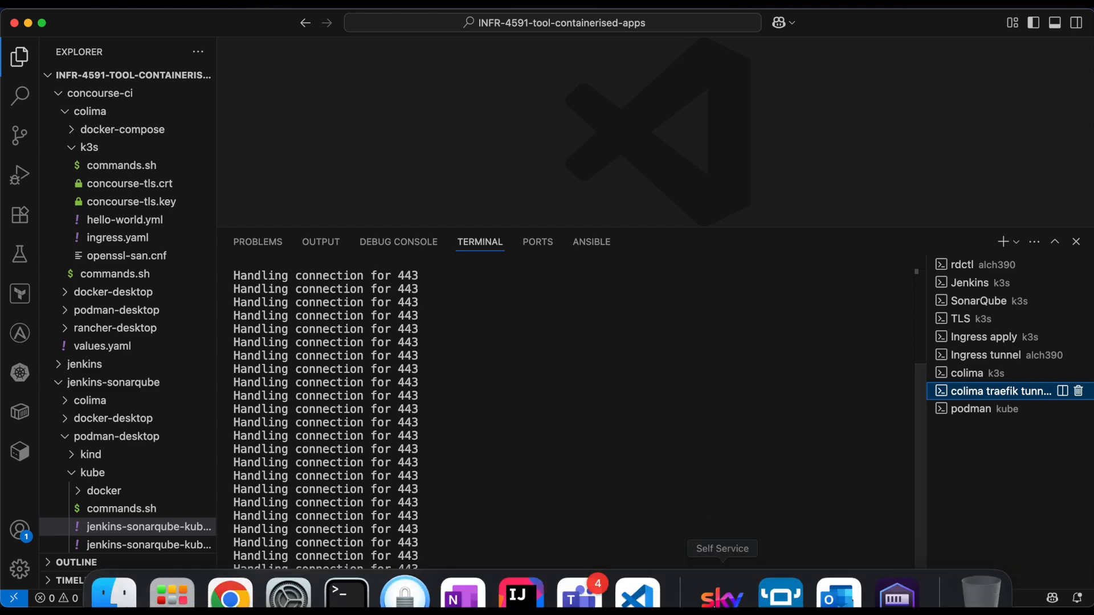
- Switch to Rancher Desktop, open the cluster dashboard and list the workloads of the Jenkins and SonarQube namespaces
{"action": "left_click", "coordinate": [781, 561]}
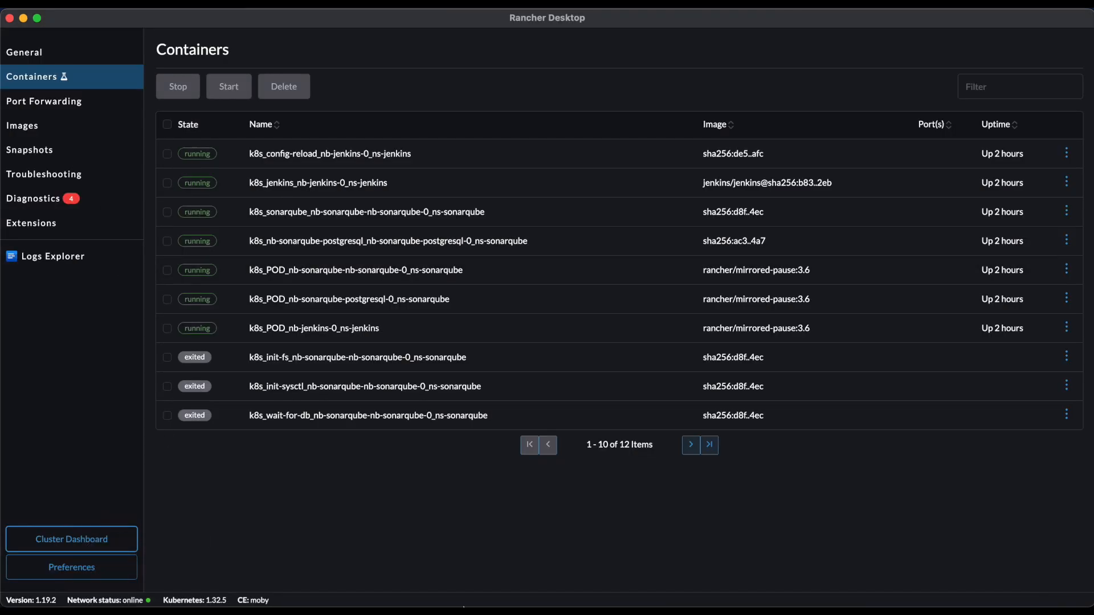
{"action": "left_click", "coordinate": [111, 544]}
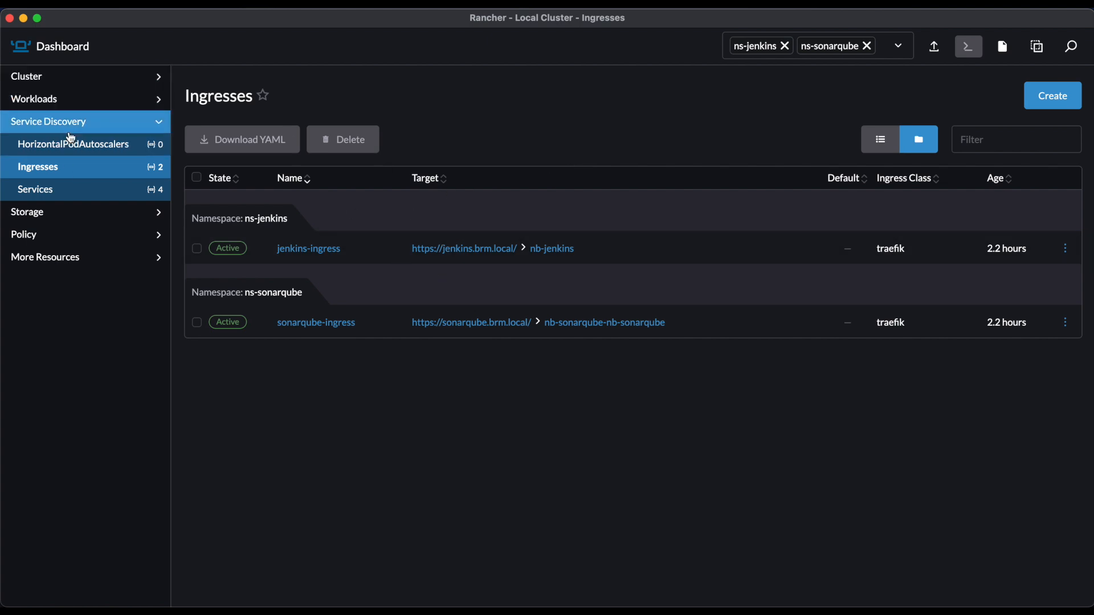
{"action": "left_click", "coordinate": [68, 100]}
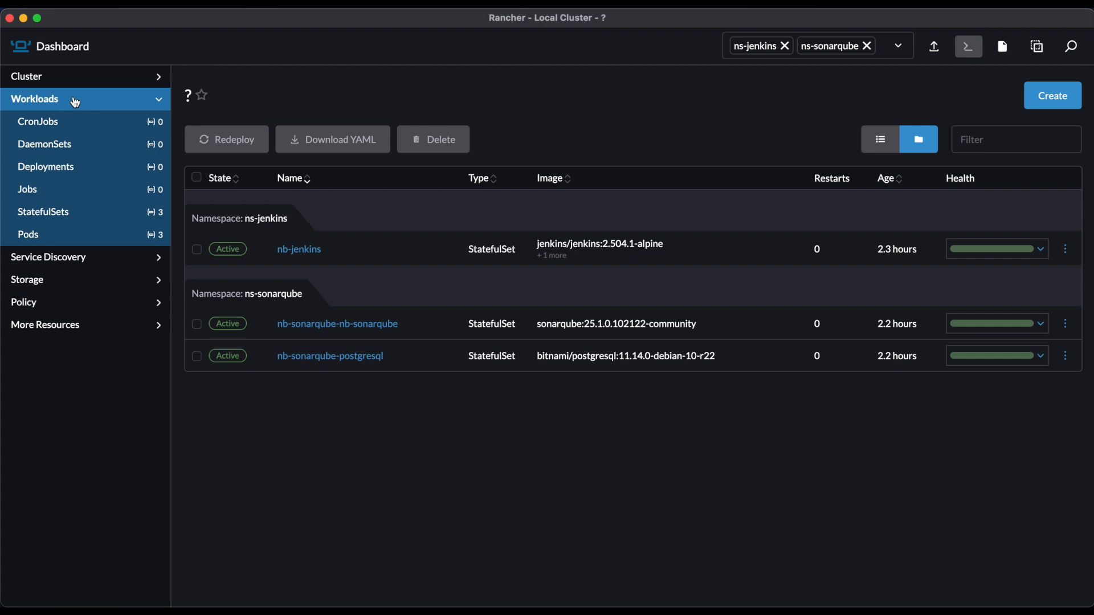
- Show Rancher Desktop's forwarded ports and highlight the local port of the nb-jenkins service
{"action": "mouse_move", "coordinate": [896, 599]}
{"action": "left_click", "coordinate": [781, 570]}
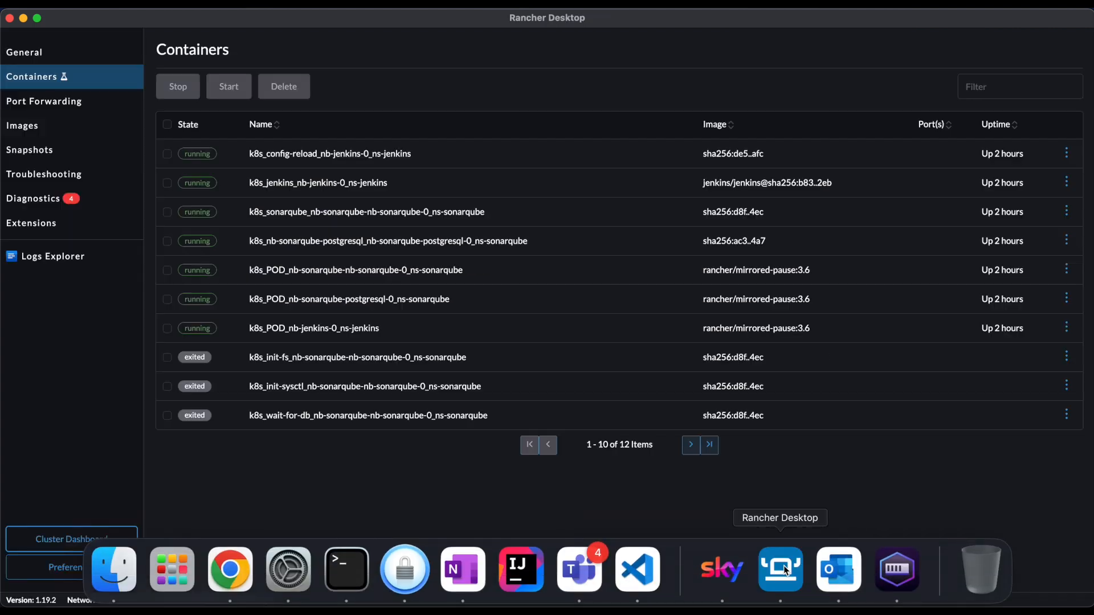
{"action": "left_click", "coordinate": [67, 106]}
{"action": "left_click", "coordinate": [885, 159]}
{"action": "left_click_drag", "start_coordinate": [885, 160], "coordinate": [916, 165]}
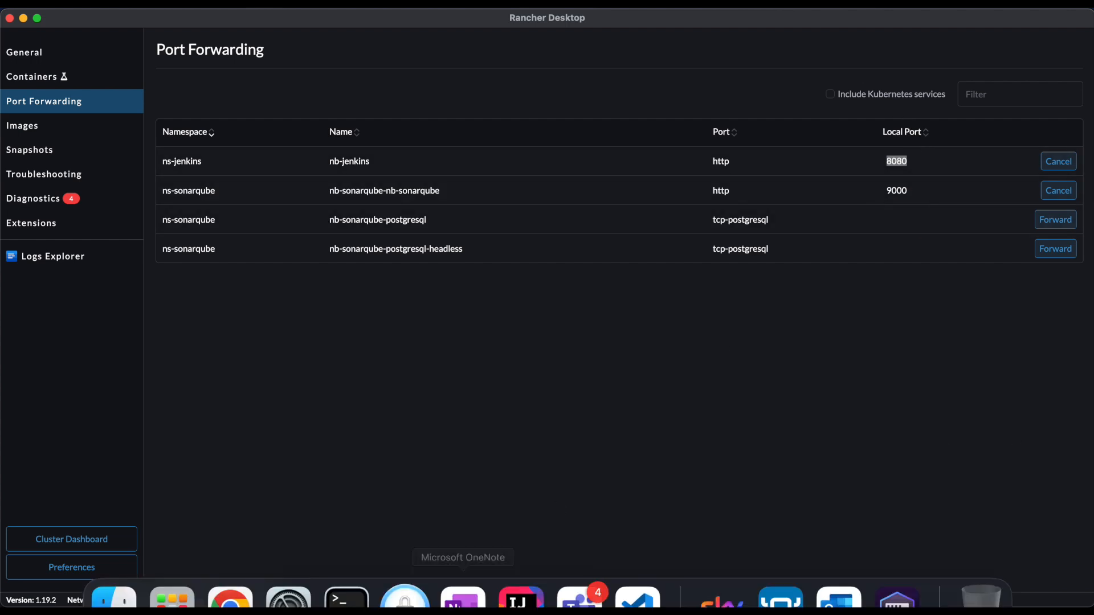
- Switch to Chrome, reload Jenkins on localhost:8080, and select the address of the SonarQube login page on localhost:9000
{"action": "left_click", "coordinate": [254, 570]}
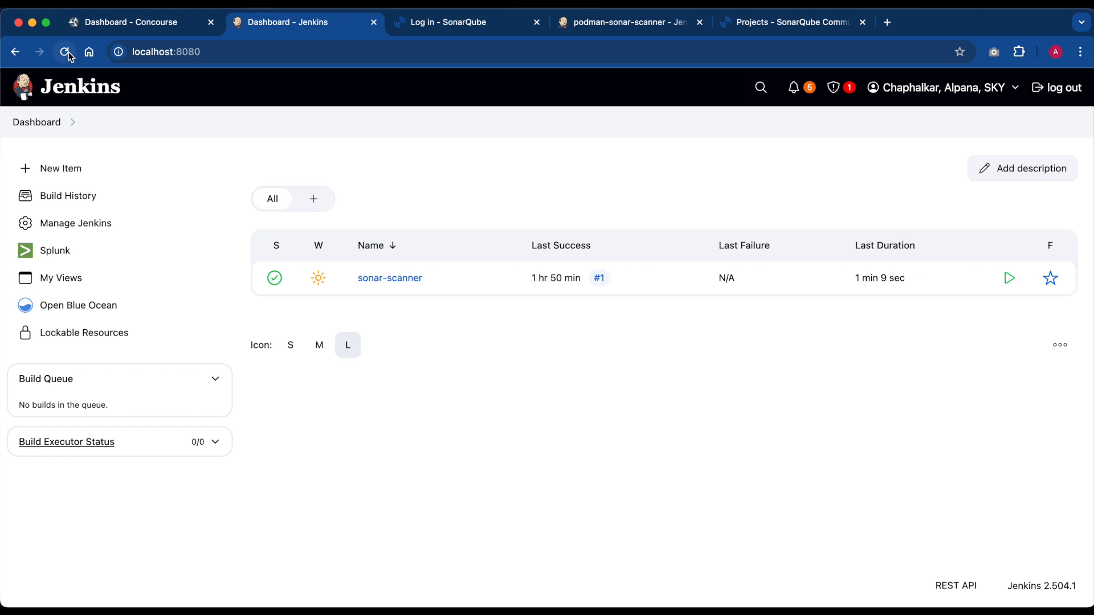
{"action": "left_click", "coordinate": [214, 47]}
{"action": "key", "text": "Return"}
{"action": "left_click", "coordinate": [425, 21]}
{"action": "left_click", "coordinate": [179, 48]}
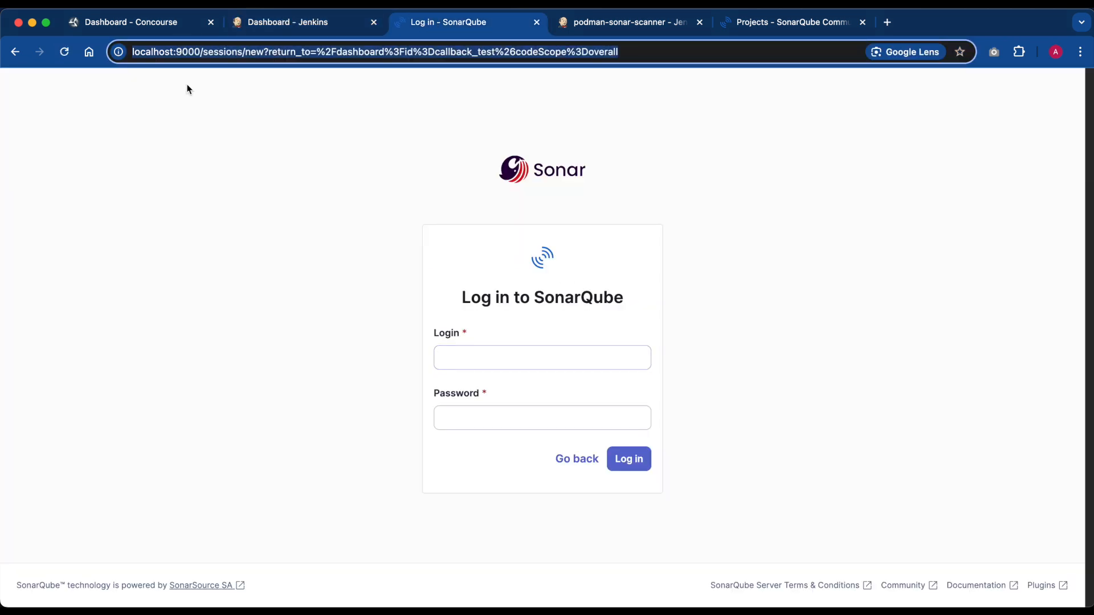
- Load the SonarQube login page on localhost:9000 and enter admin as the login
{"action": "key", "text": "Return"}
{"action": "type", "text": "admin"}
{"action": "key", "text": "Tab"}
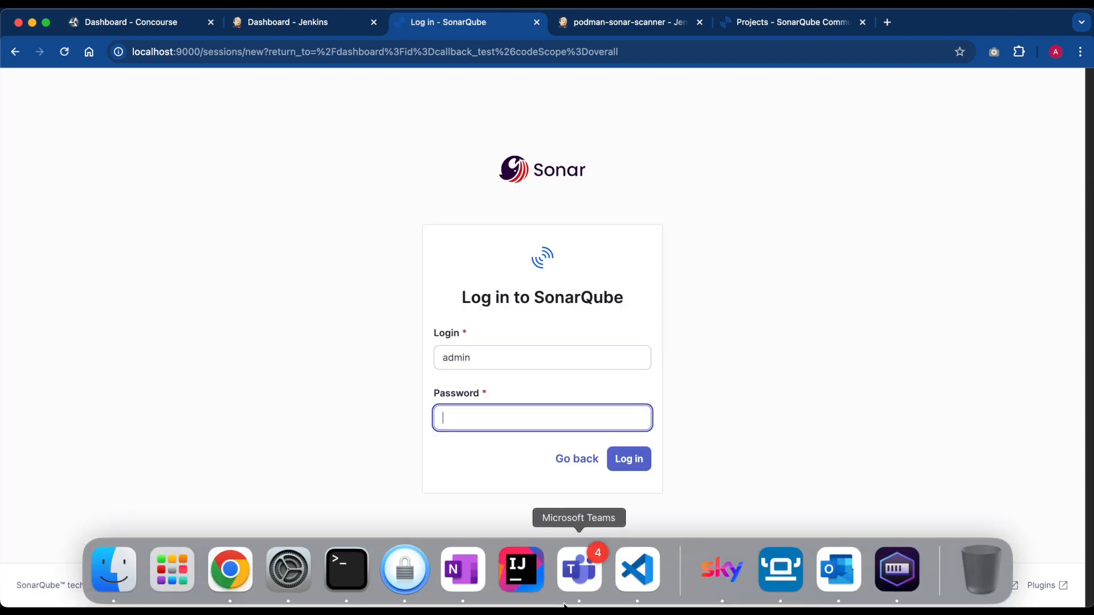
- Switch to VS Code, copy the SonarQube admin password from commands.sh in podman-desktop/kube, and close the file
{"action": "left_click", "coordinate": [637, 573]}
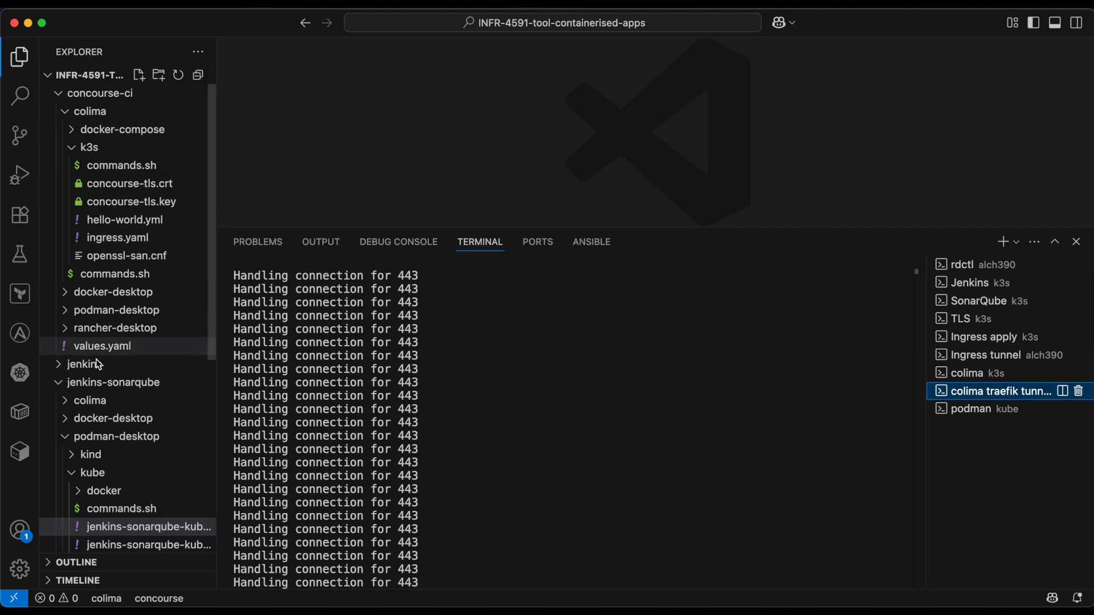
{"action": "scroll", "coordinate": [108, 392], "scroll_direction": "down", "scroll_amount": 3}
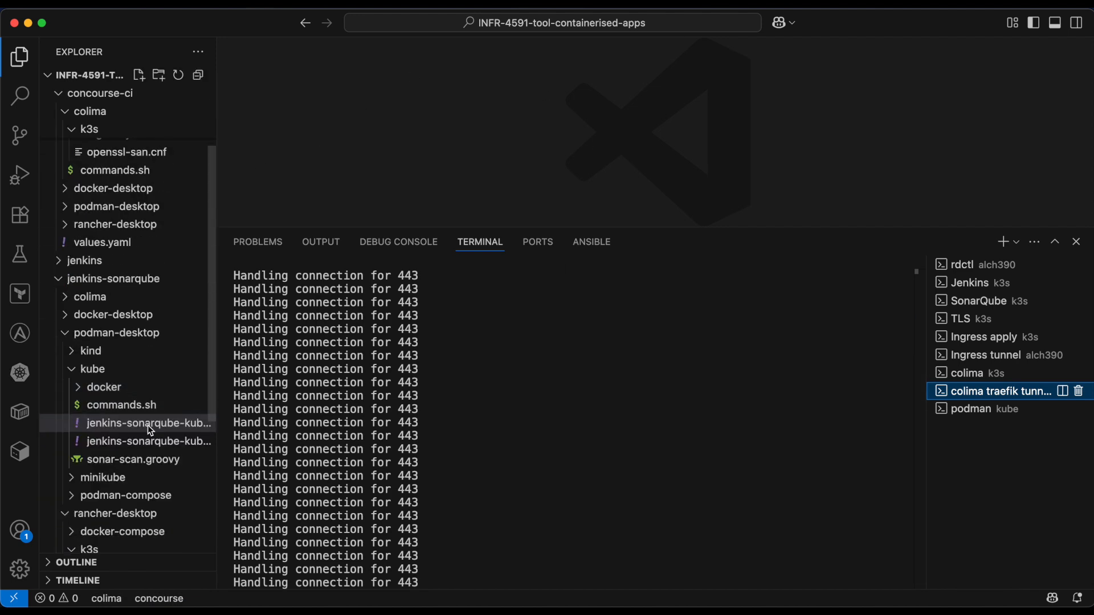
{"action": "left_click", "coordinate": [124, 406]}
{"action": "scroll", "coordinate": [619, 132], "scroll_direction": "up", "scroll_amount": 1}
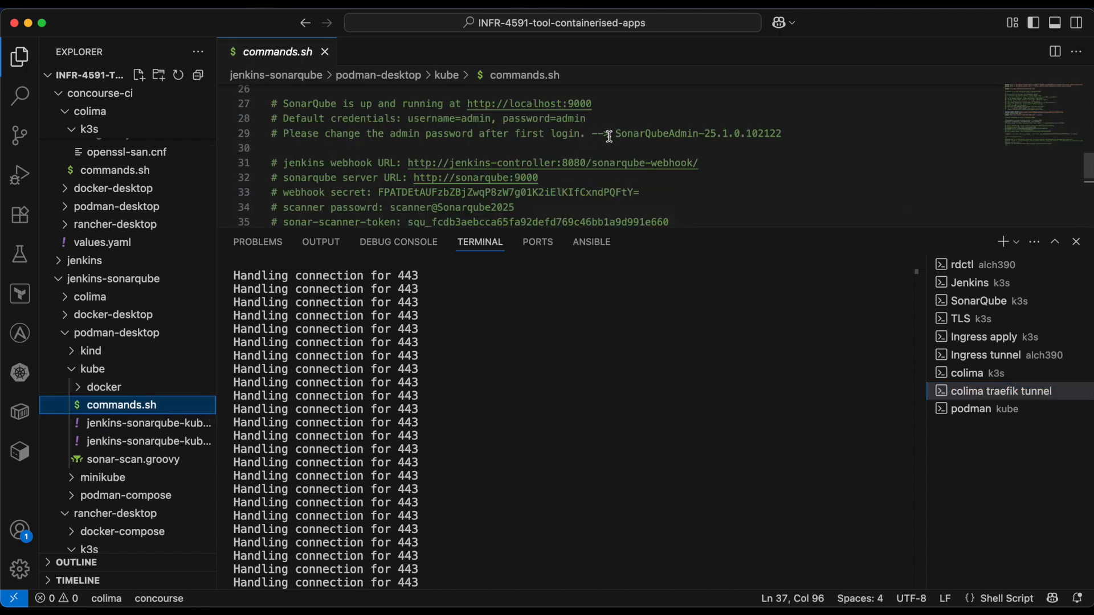
{"action": "left_click_drag", "start_coordinate": [617, 136], "coordinate": [809, 131]}
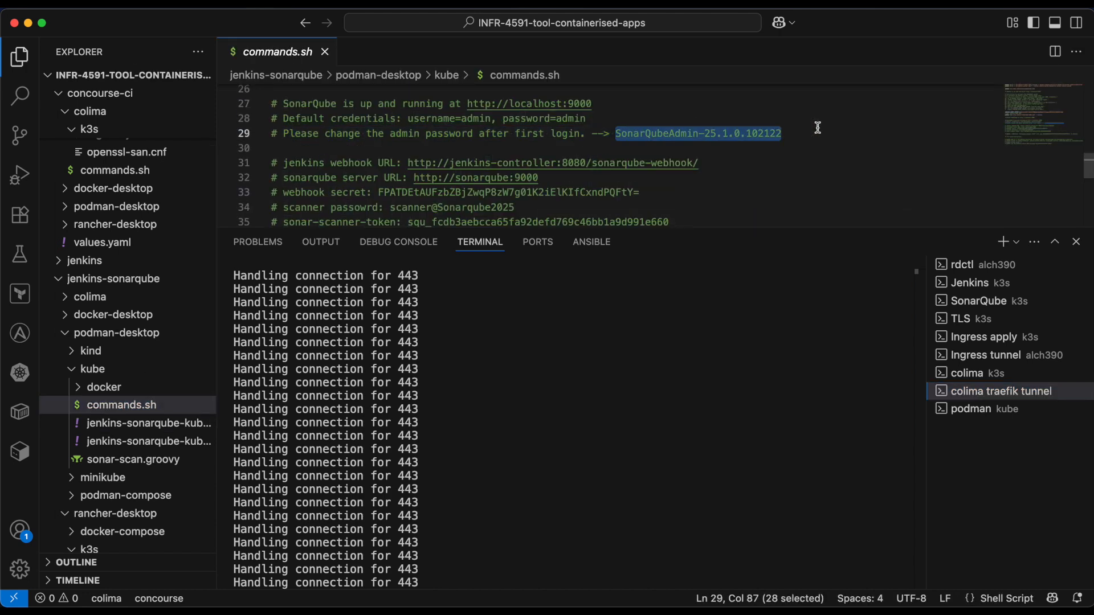
{"action": "left_click", "coordinate": [325, 52]}
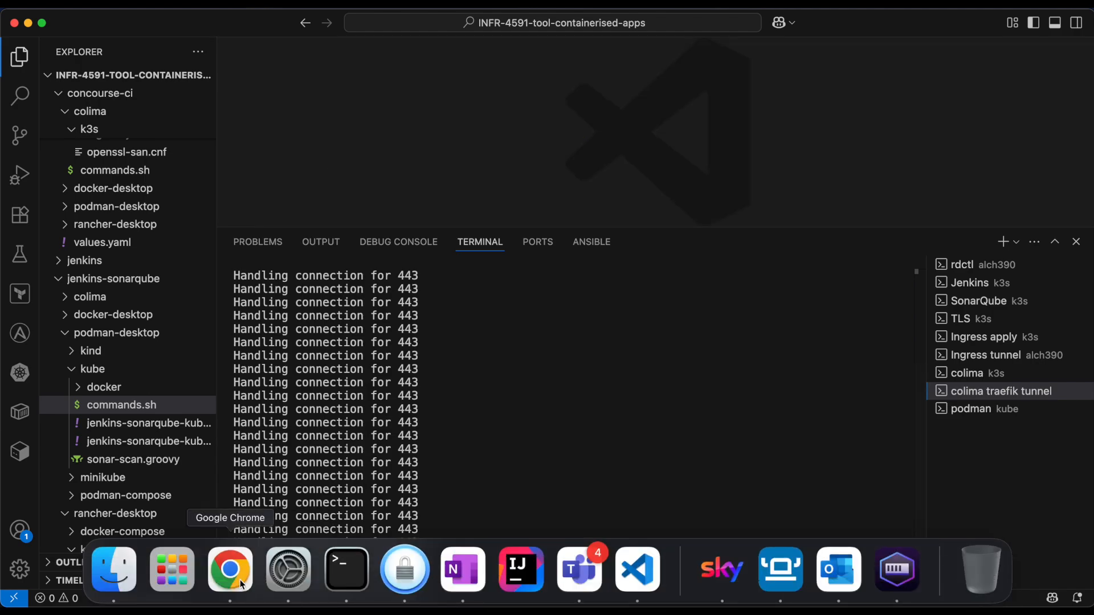
- Switch to Chrome and log in to SonarQube by pasting the admin password into the password field
{"action": "left_click", "coordinate": [237, 576]}
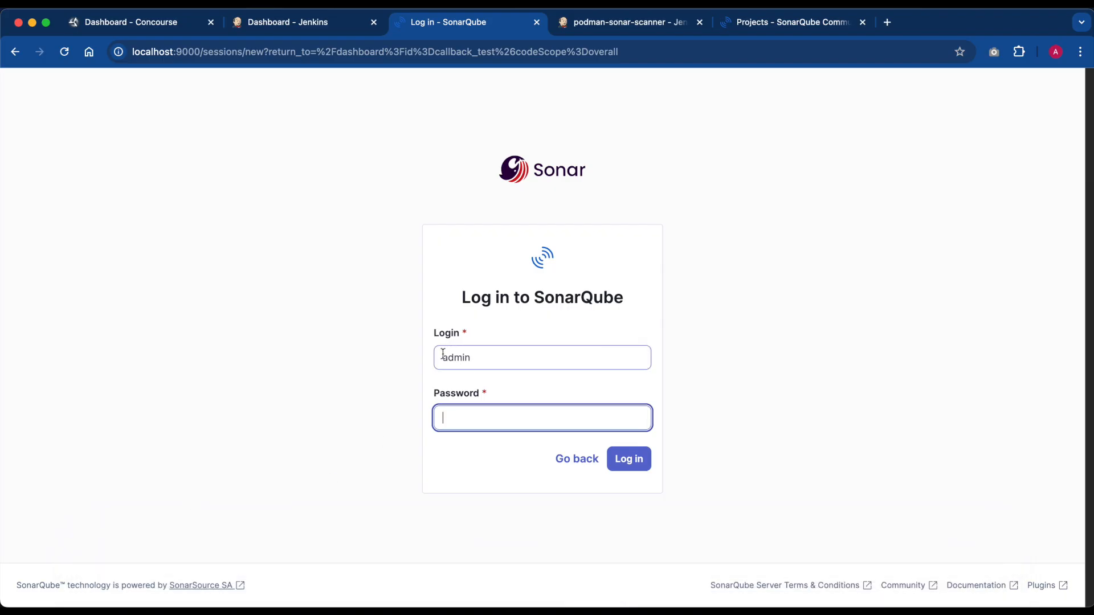
{"action": "key", "text": "super+v"}
{"action": "key", "text": "Return"}
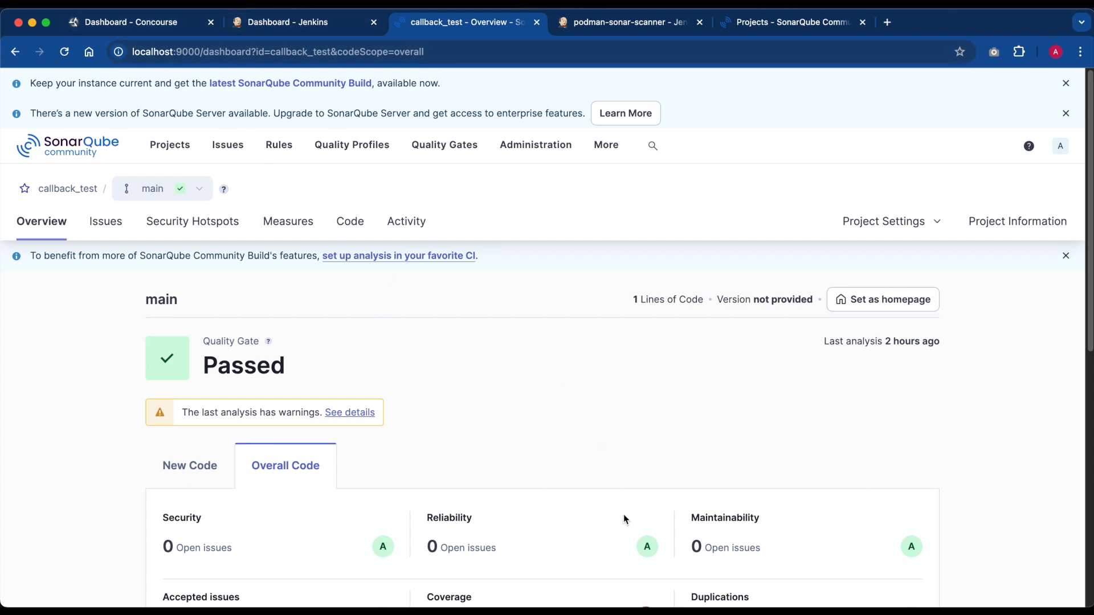
- Reload Concourse at concourse.brm.local, open the hello-world-job build of the hello-world pipeline, and show the hello-world-task output
{"action": "mouse_move", "coordinate": [632, 608]}
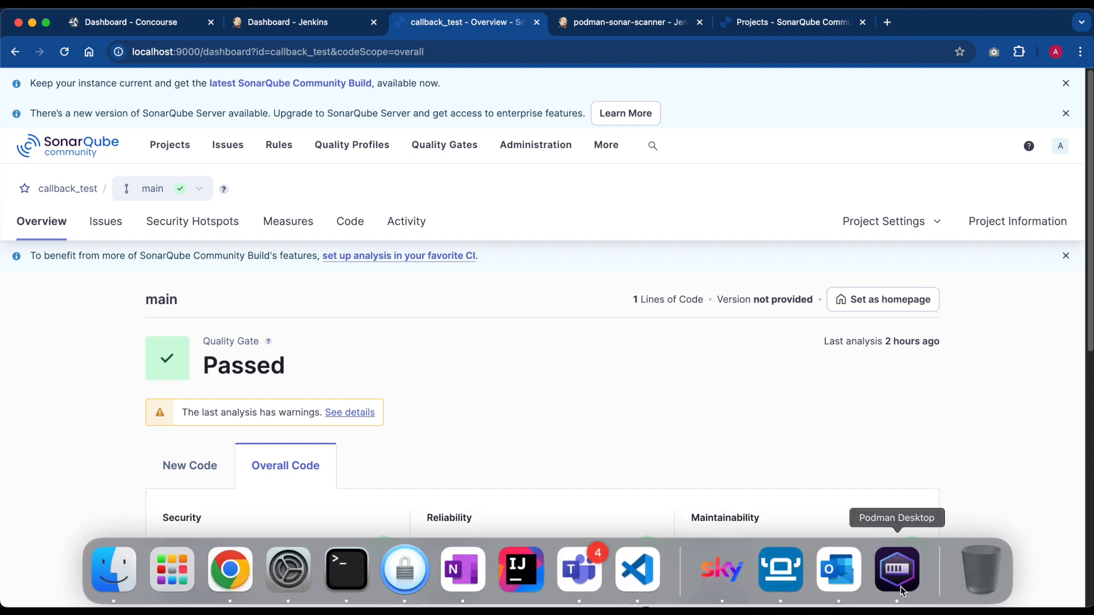
{"action": "left_click", "coordinate": [101, 23]}
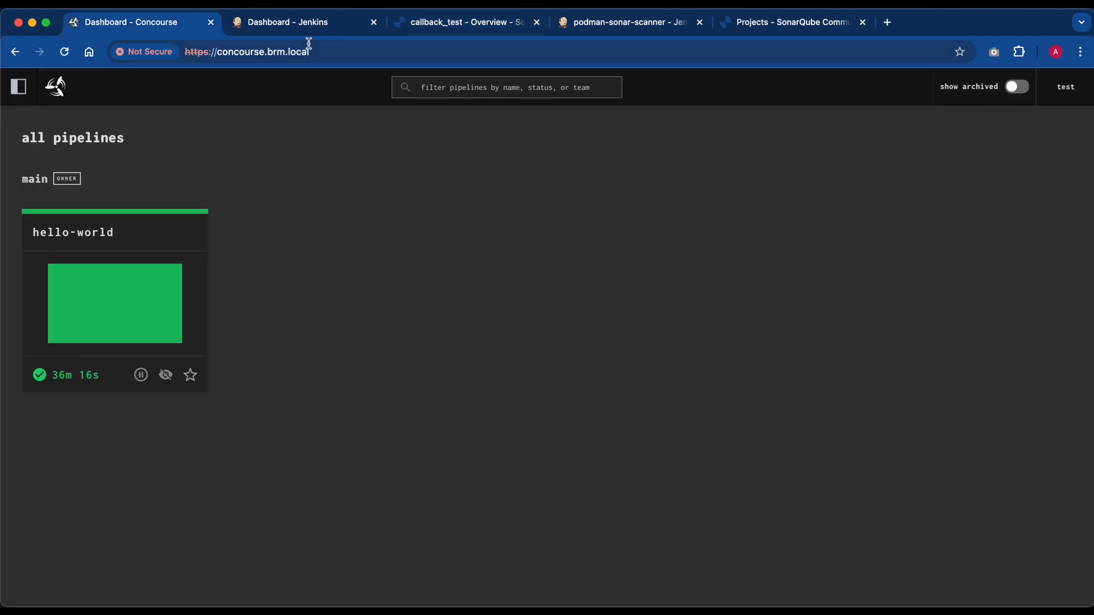
{"action": "left_click", "coordinate": [269, 52]}
{"action": "key", "text": "Return"}
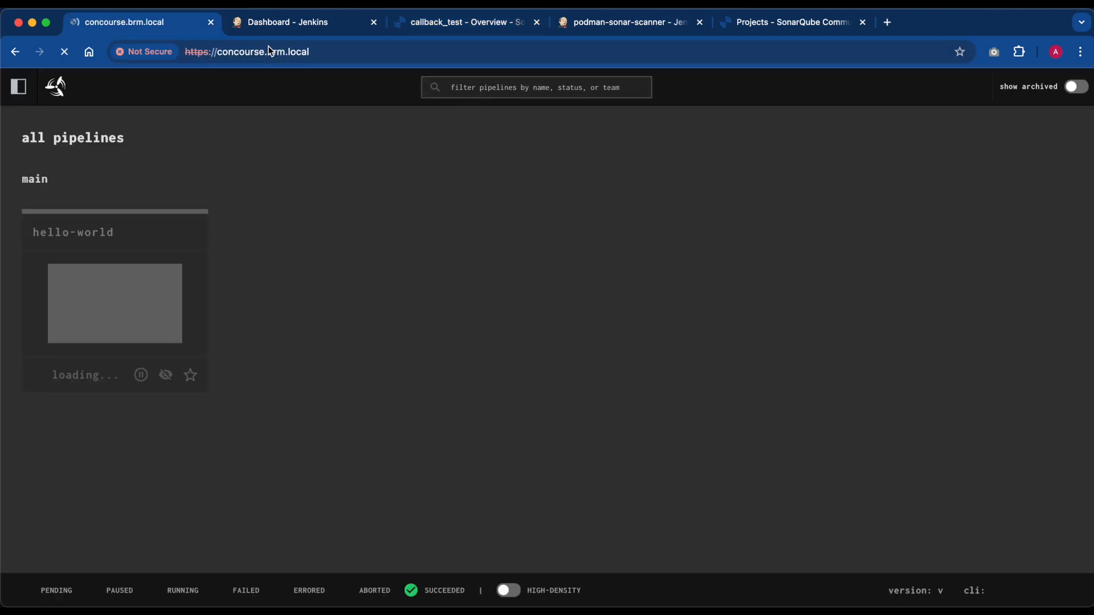
{"action": "left_click", "coordinate": [84, 292]}
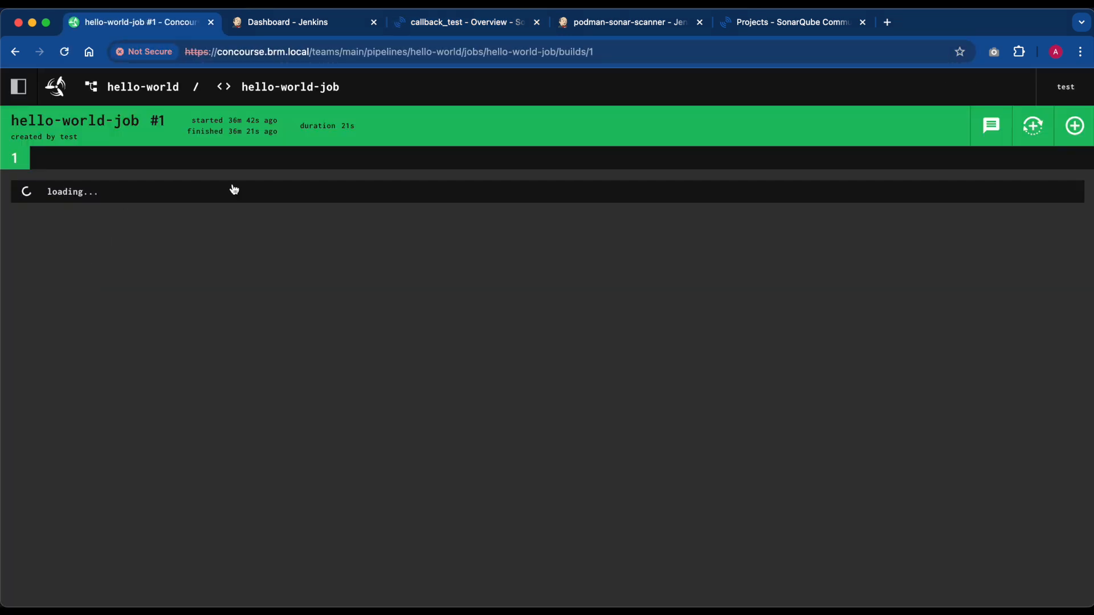
{"action": "left_click", "coordinate": [147, 194]}
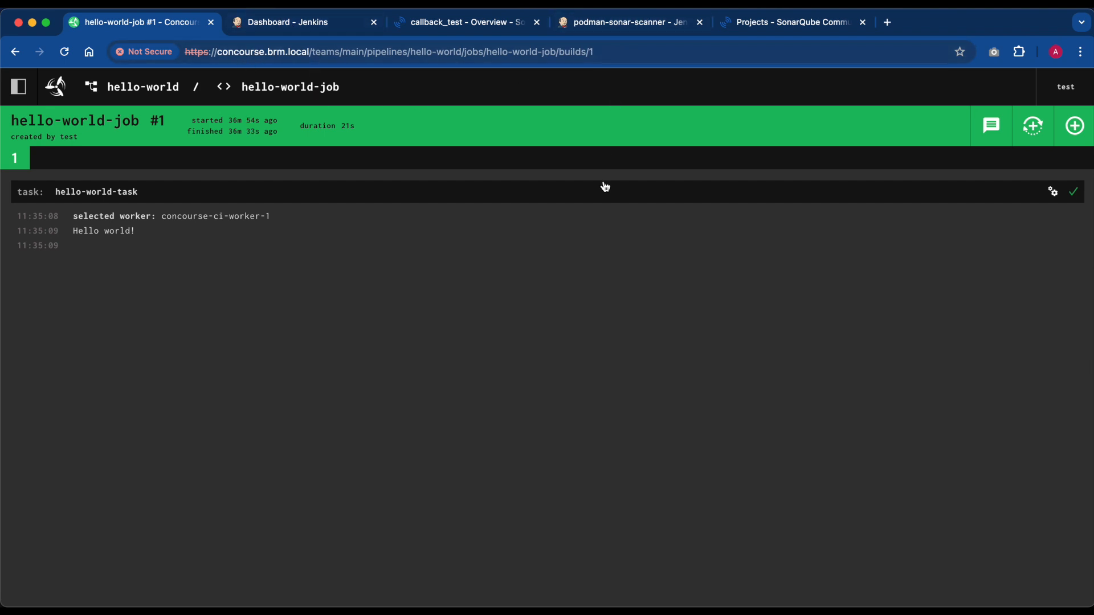
- Switch to VS Code and show the output of the podman terminal session
{"action": "mouse_move", "coordinate": [648, 607]}
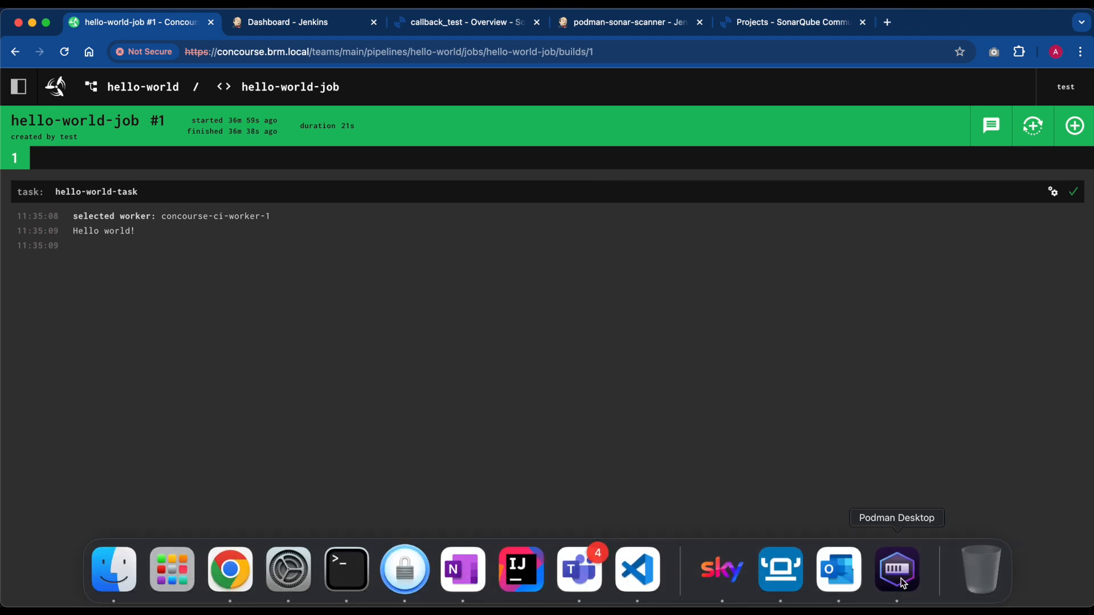
{"action": "mouse_move", "coordinate": [898, 592]}
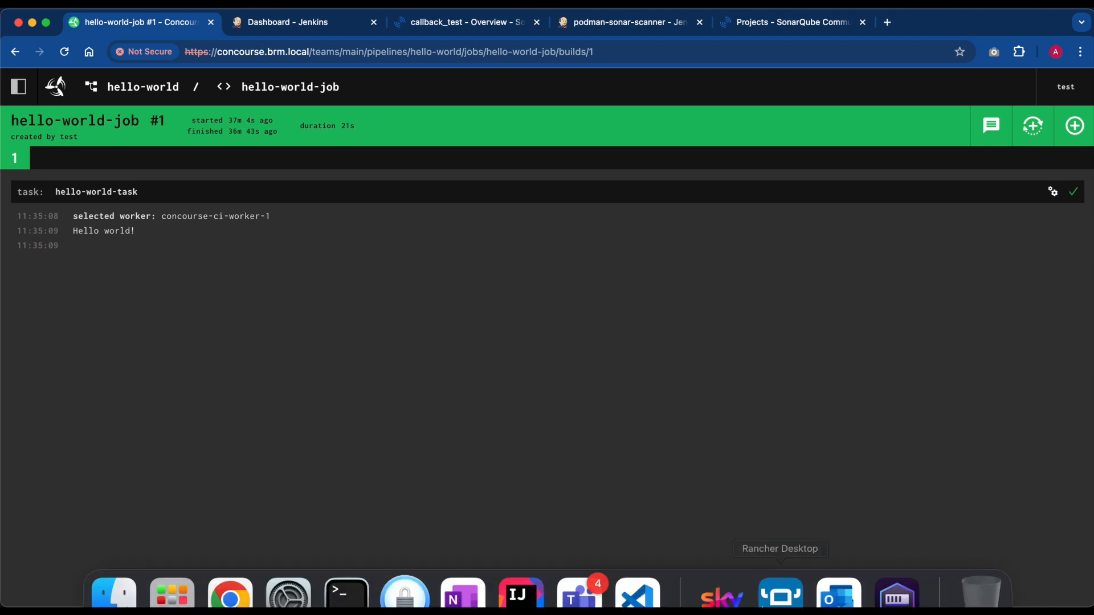
{"action": "left_click", "coordinate": [638, 570]}
{"action": "left_click", "coordinate": [989, 410]}
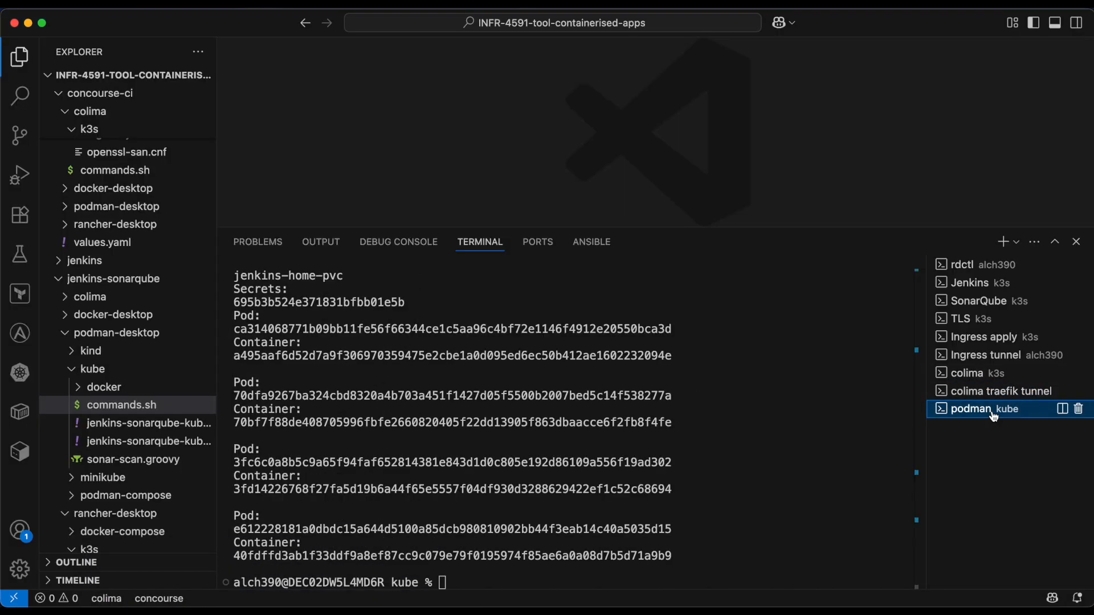
- Open jenkins-sonarqube-kube-copy.yaml, enlarge the editor area, and highlight the host port value in the Jenkins controller pod definition
{"action": "left_click", "coordinate": [144, 431]}
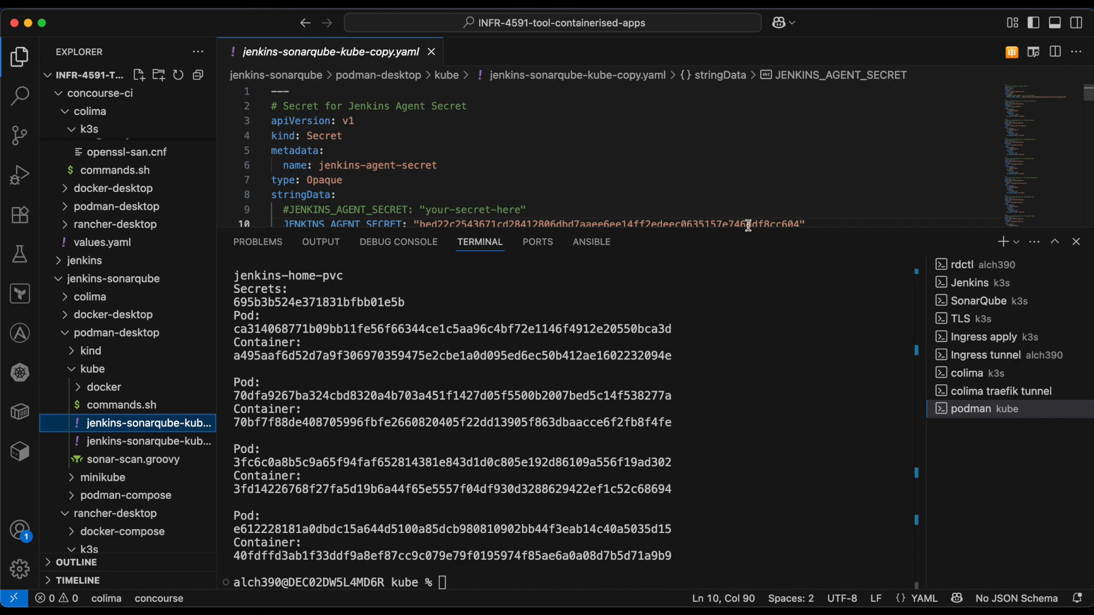
{"action": "left_click_drag", "start_coordinate": [748, 230], "coordinate": [748, 281]}
{"action": "scroll", "coordinate": [458, 200], "scroll_direction": "down", "scroll_amount": 15}
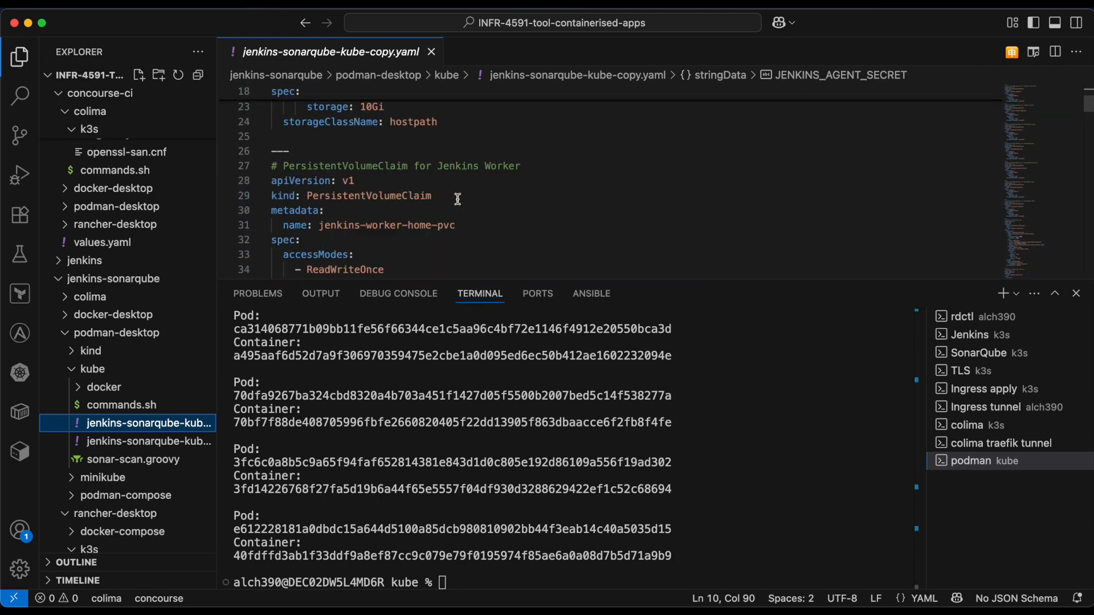
{"action": "scroll", "coordinate": [458, 200], "scroll_direction": "down", "scroll_amount": 20}
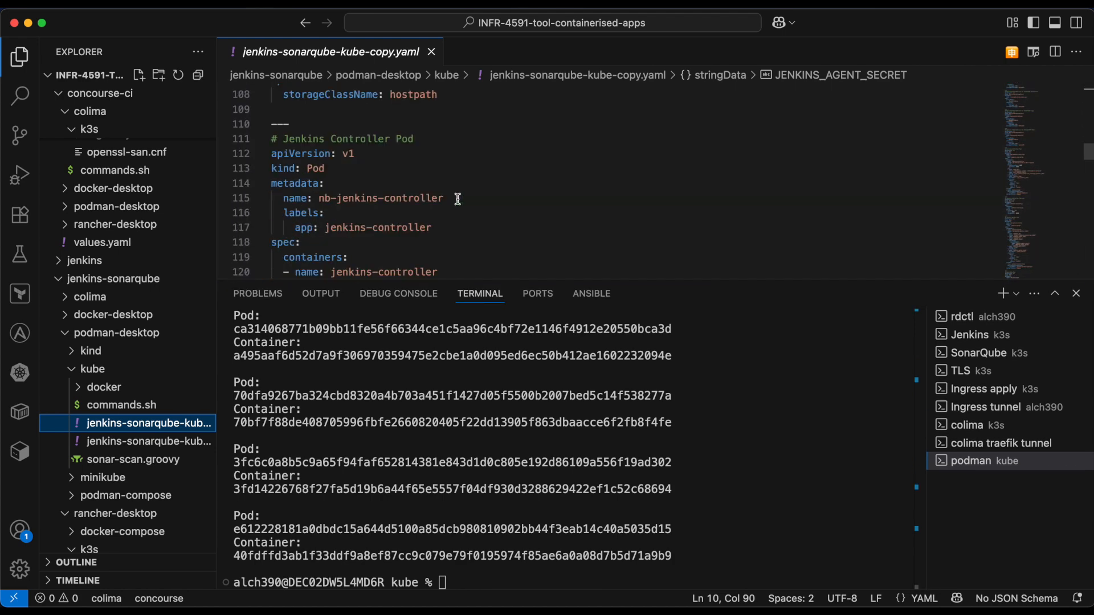
{"action": "scroll", "coordinate": [458, 199], "scroll_direction": "up", "scroll_amount": 2}
{"action": "left_click", "coordinate": [334, 231]}
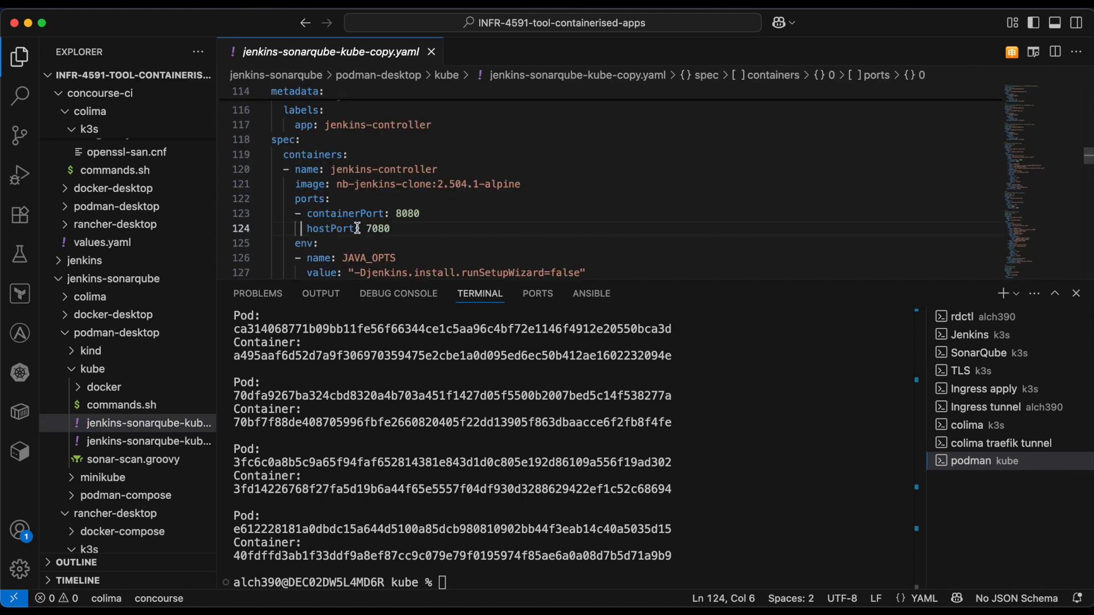
{"action": "left_click_drag", "start_coordinate": [366, 229], "coordinate": [392, 229]}
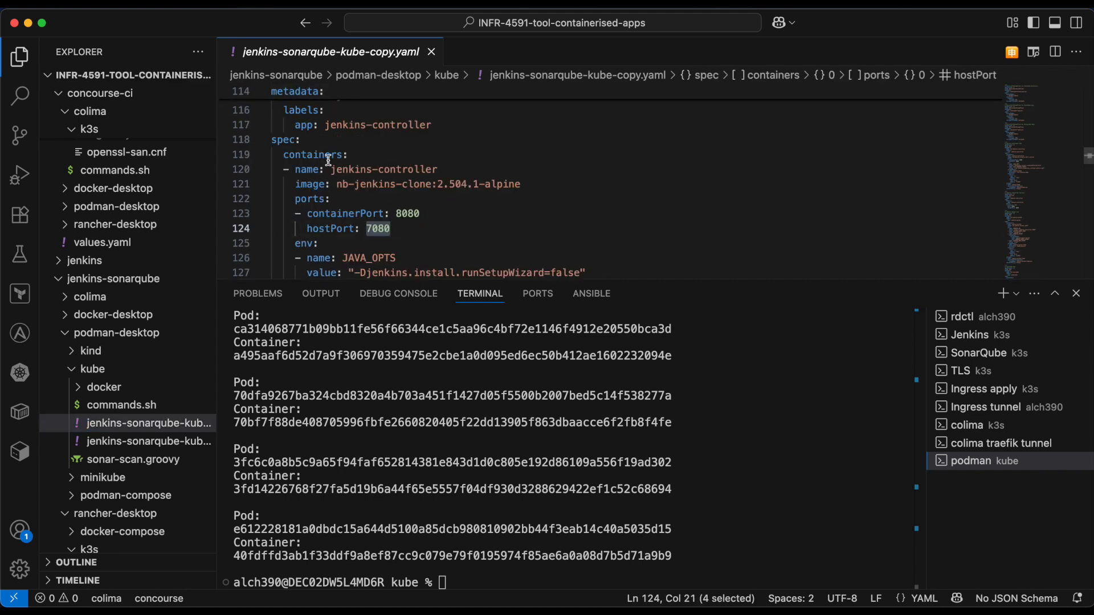
- Search the YAML file for hostPort and step through the matches in the Jenkins controller and SonarQube pods
{"action": "left_click", "coordinate": [351, 171]}
{"action": "key", "text": "super+f"}
{"action": "double_click", "coordinate": [337, 228]}
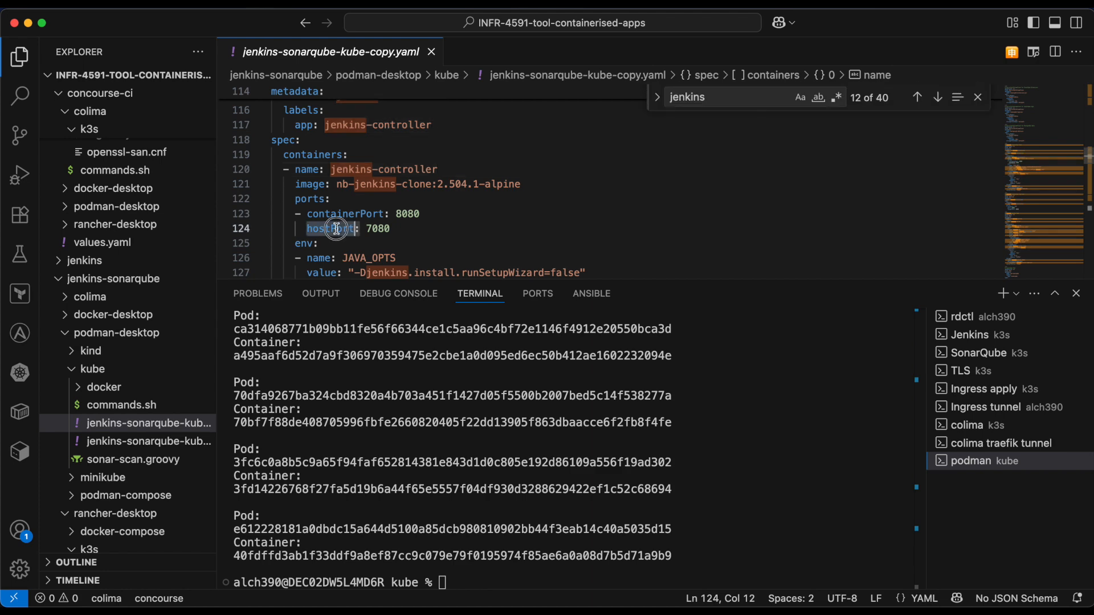
{"action": "key", "text": "super+f"}
{"action": "key", "text": "Return"}
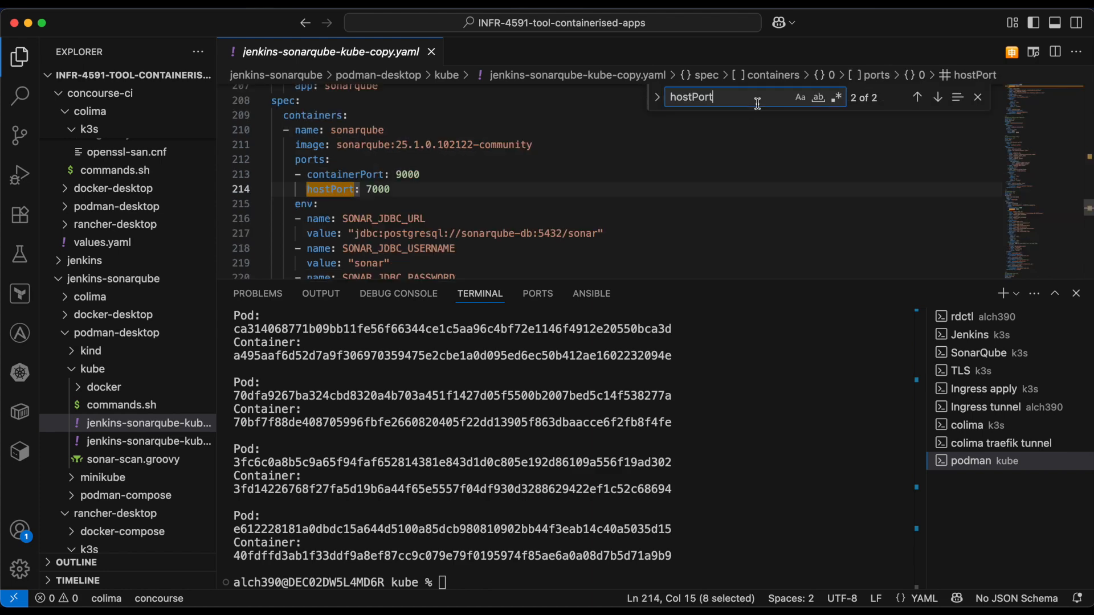
{"action": "left_click", "coordinate": [938, 99]}
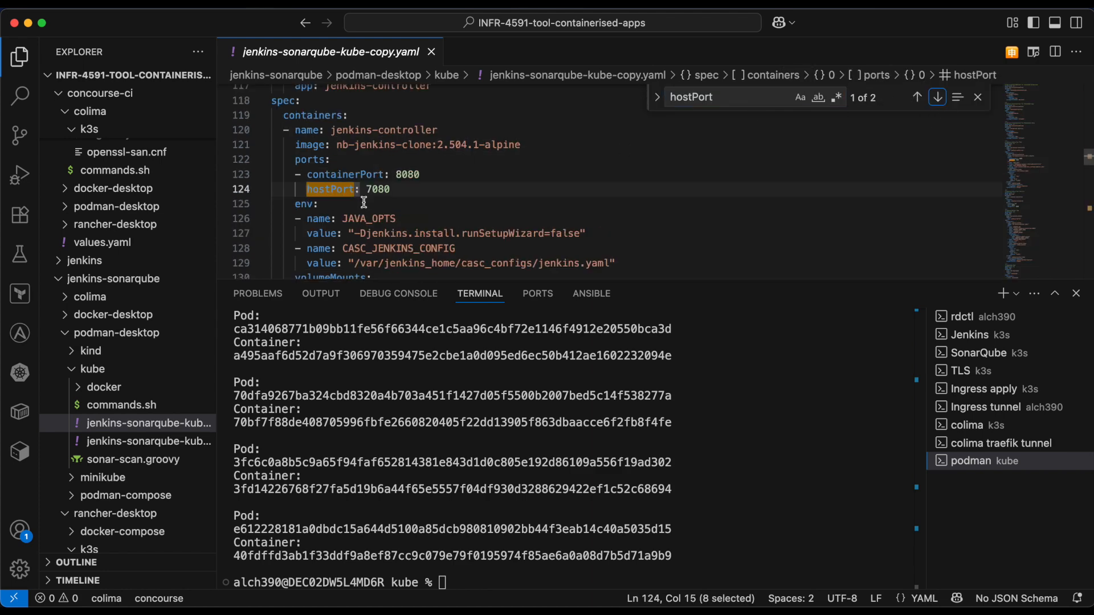
{"action": "left_click", "coordinate": [937, 98]}
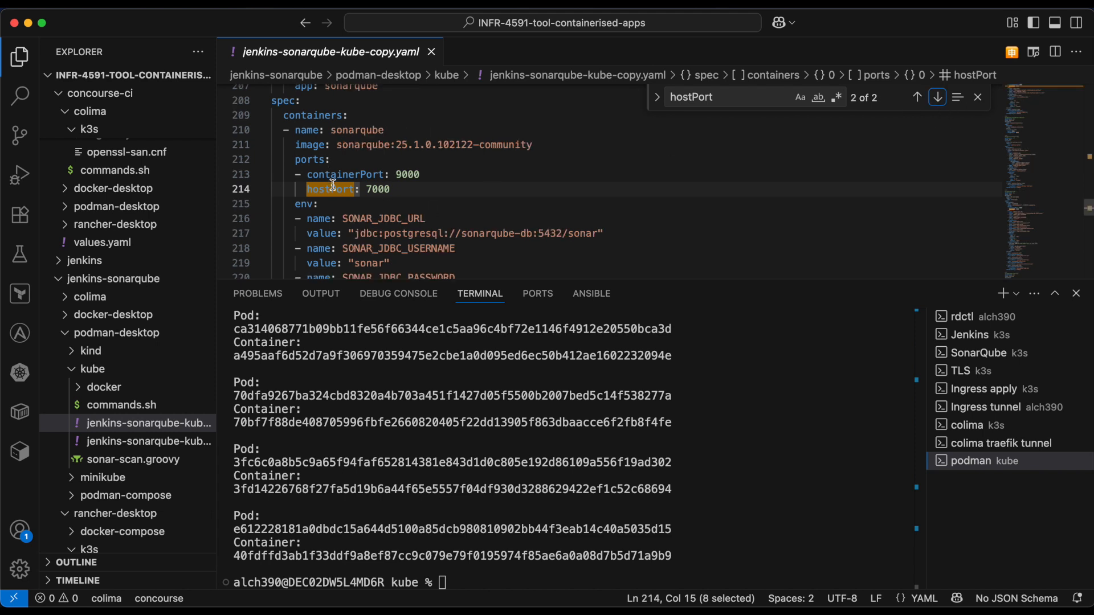
- Highlight the SonarQube pod's host port 7000, examine the surrounding pod definition, and close the search
{"action": "double_click", "coordinate": [371, 189]}
{"action": "type", "text": "7000"}
{"action": "scroll", "coordinate": [402, 180], "scroll_direction": "up", "scroll_amount": 2}
{"action": "scroll", "coordinate": [350, 165], "scroll_direction": "up", "scroll_amount": 1}
{"action": "scroll", "coordinate": [358, 182], "scroll_direction": "down", "scroll_amount": 1}
{"action": "scroll", "coordinate": [382, 188], "scroll_direction": "up", "scroll_amount": 5}
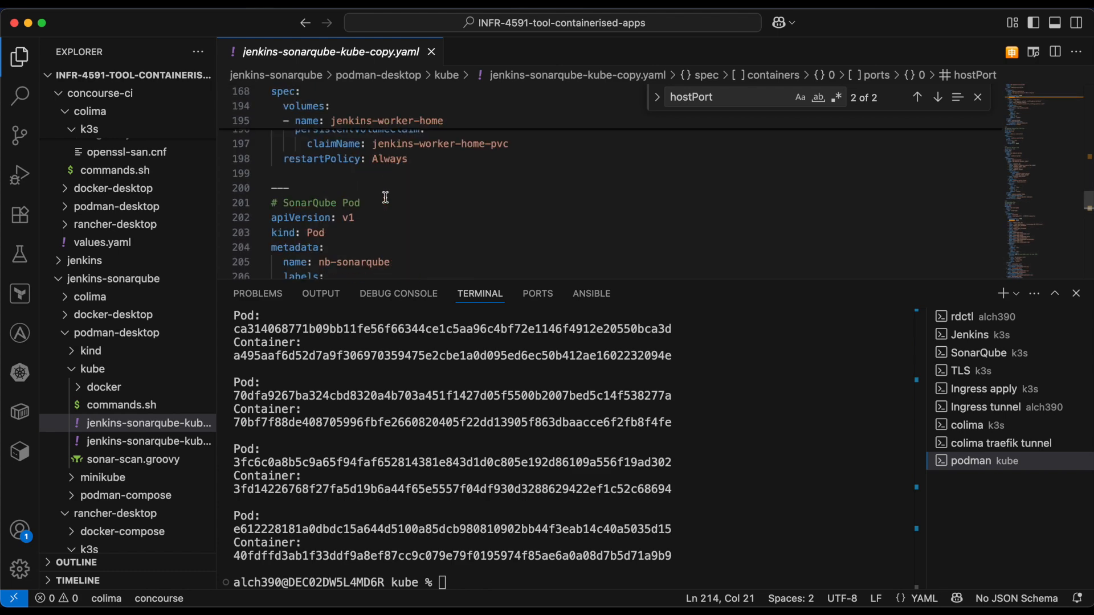
{"action": "scroll", "coordinate": [383, 171], "scroll_direction": "down", "scroll_amount": 10}
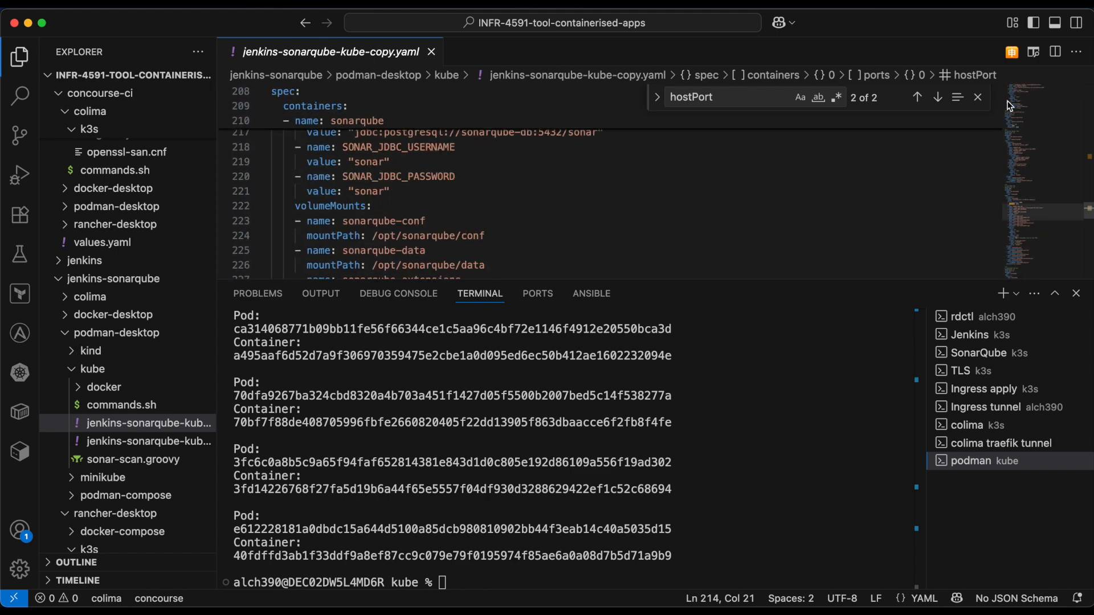
{"action": "key", "text": "Escape"}
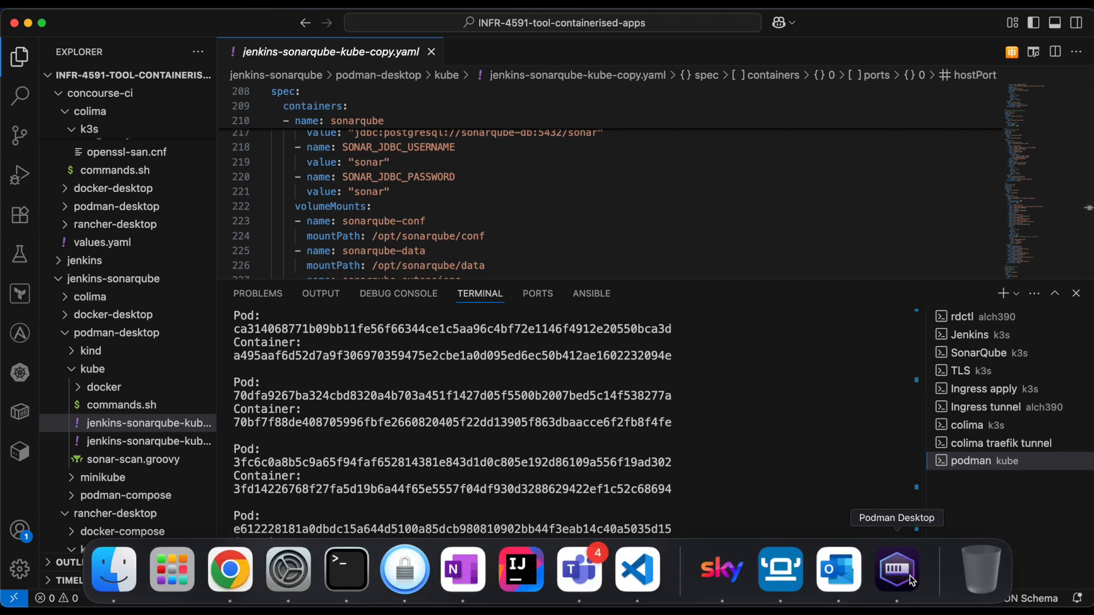
- Switch to Podman Desktop, return to the list of pods, and show the additional actions for nb-jenkins-controller
{"action": "left_click", "coordinate": [893, 567]}
{"action": "left_click", "coordinate": [263, 252]}
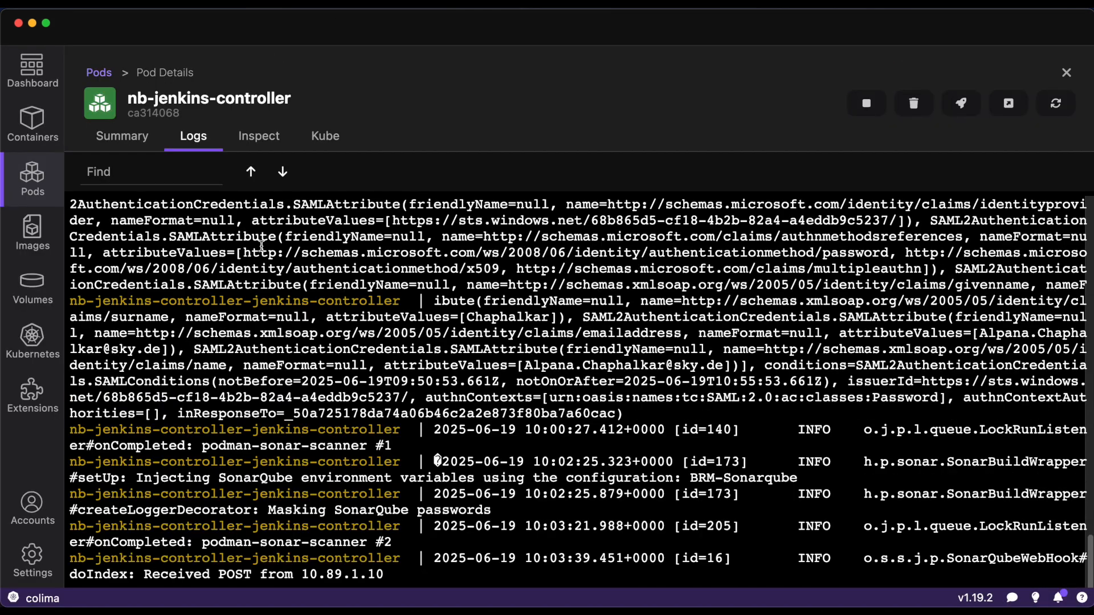
{"action": "left_click", "coordinate": [96, 72]}
{"action": "left_click", "coordinate": [1052, 254]}
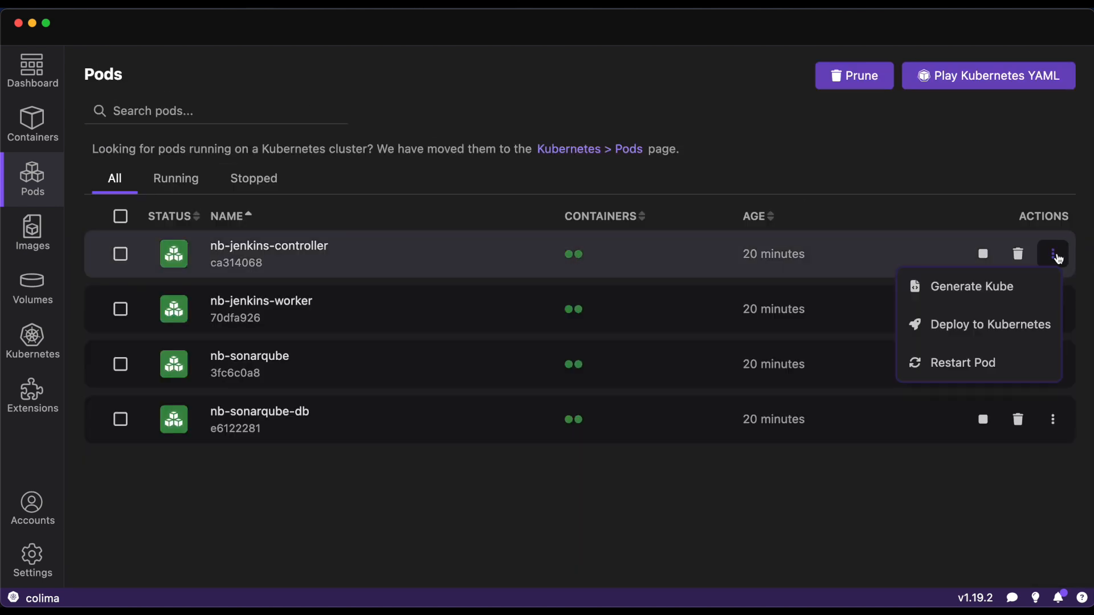
- From the nb-jenkins-controller pod details, open Jenkins in Chrome on localhost:7080, and close that page after viewing it
{"action": "left_click", "coordinate": [269, 254]}
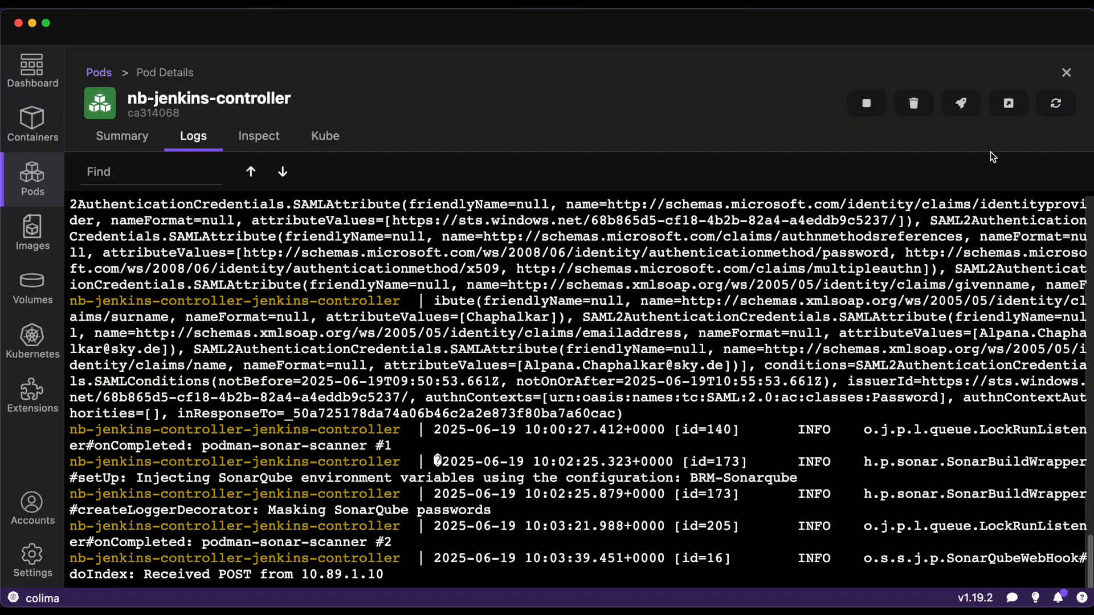
{"action": "left_click", "coordinate": [1009, 108]}
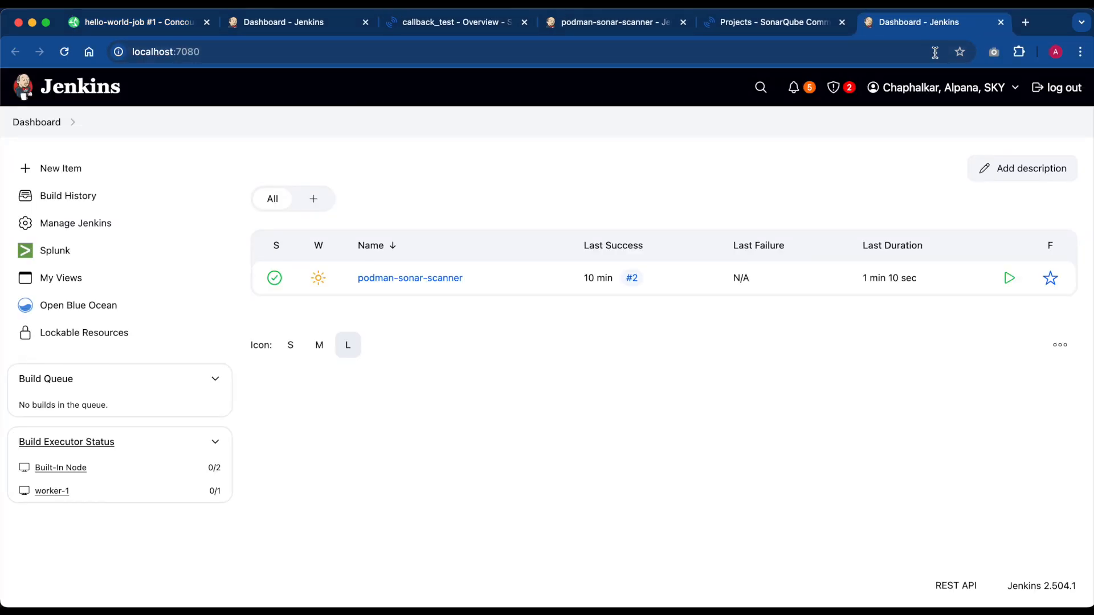
{"action": "left_click", "coordinate": [1003, 26]}
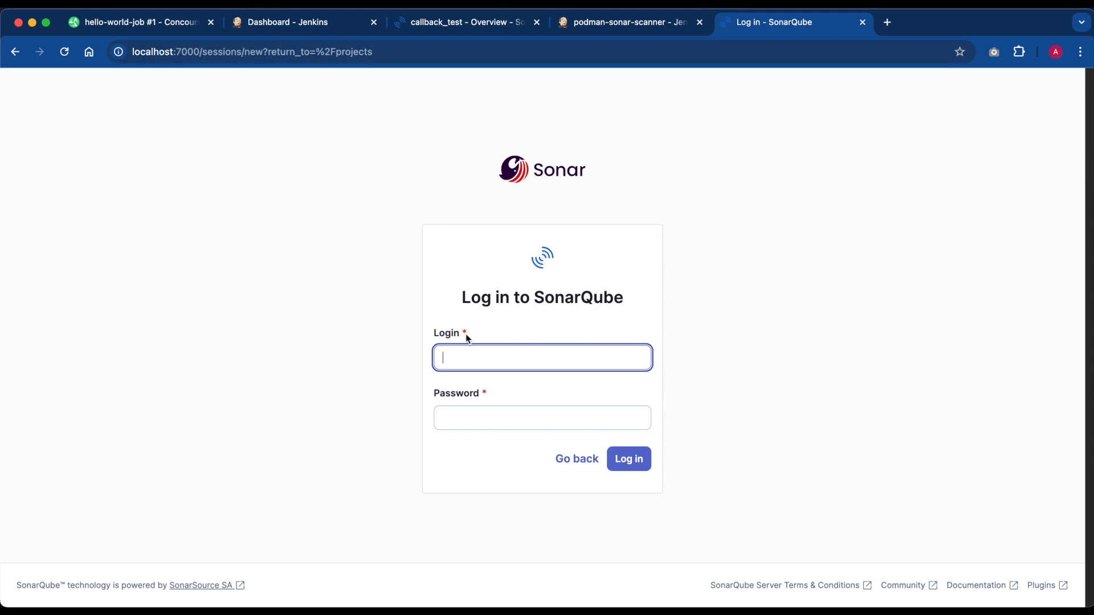
- Fill in admin as the SonarQube login, then copy the SonarQube admin password from the Podman kube commands.sh in VS Code and close the file
{"action": "left_click", "coordinate": [463, 357]}
{"action": "left_click", "coordinate": [530, 392]}
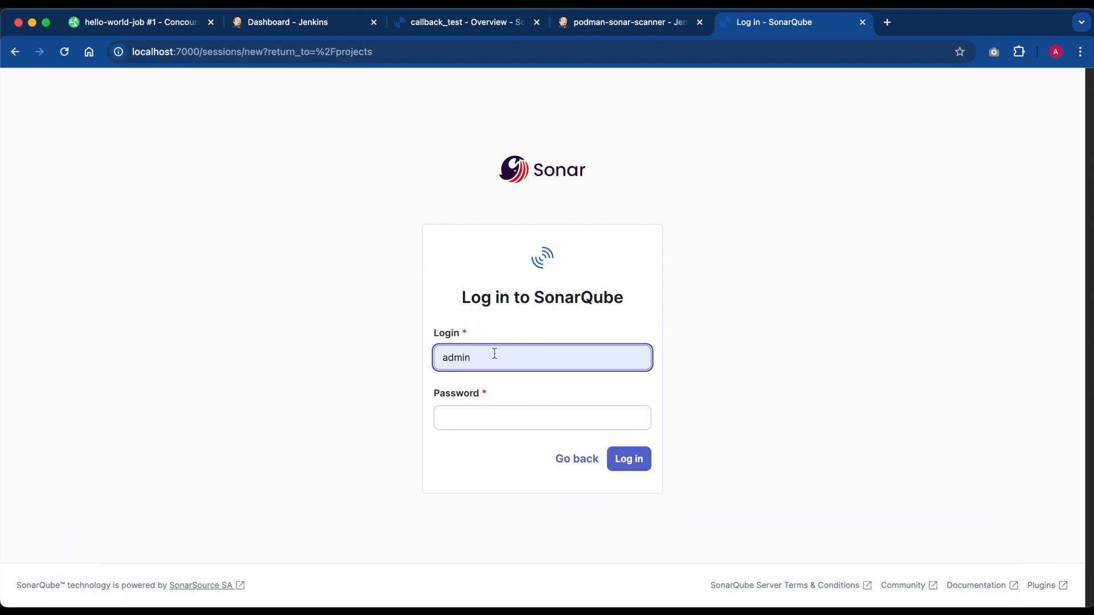
{"action": "left_click", "coordinate": [637, 587]}
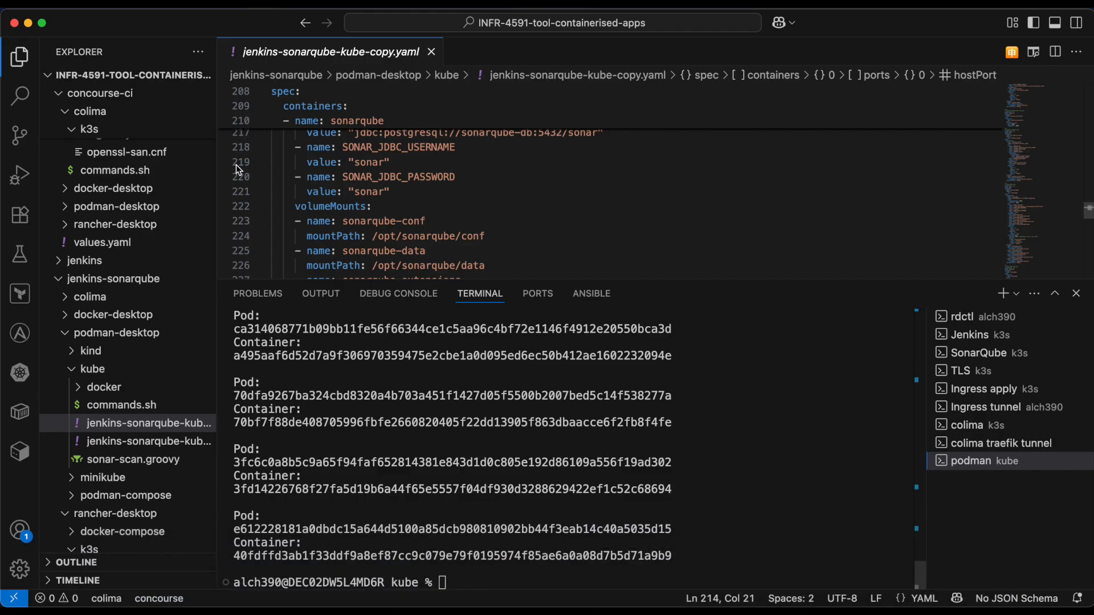
{"action": "left_click", "coordinate": [121, 404]}
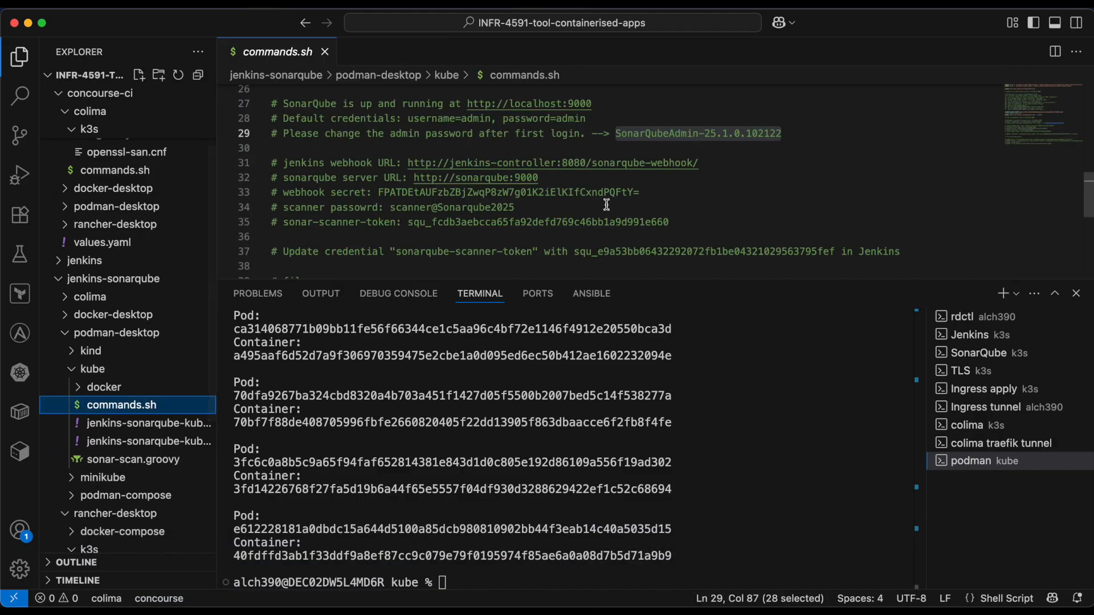
{"action": "left_click", "coordinate": [616, 134]}
{"action": "left_click_drag", "start_coordinate": [616, 134], "coordinate": [787, 129]}
{"action": "left_click", "coordinate": [325, 52]}
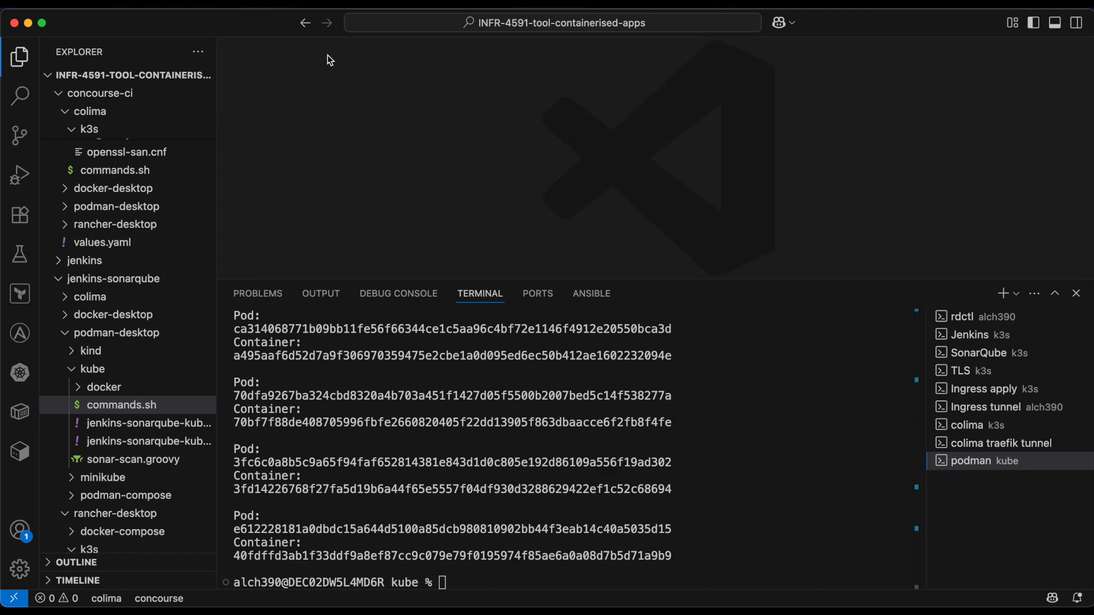
- Return to Chrome, clear the login field, and log in to SonarQube as admin with the copied account password
{"action": "mouse_move", "coordinate": [285, 569]}
{"action": "left_click", "coordinate": [227, 567]}
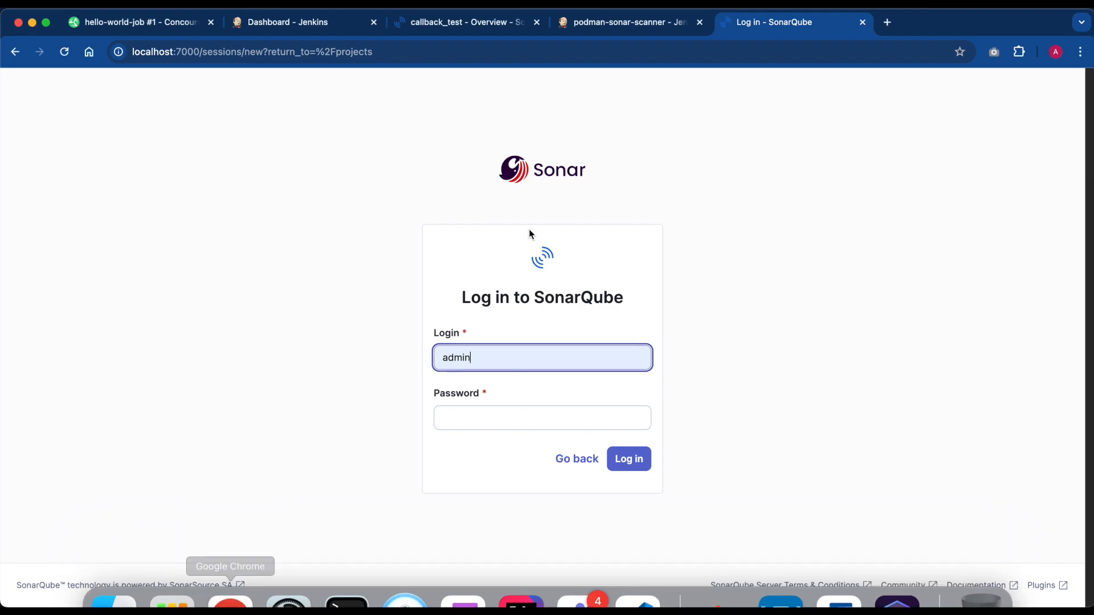
{"action": "double_click", "coordinate": [563, 357]}
{"action": "key", "text": "BackSpace"}
{"action": "left_click", "coordinate": [306, 122]}
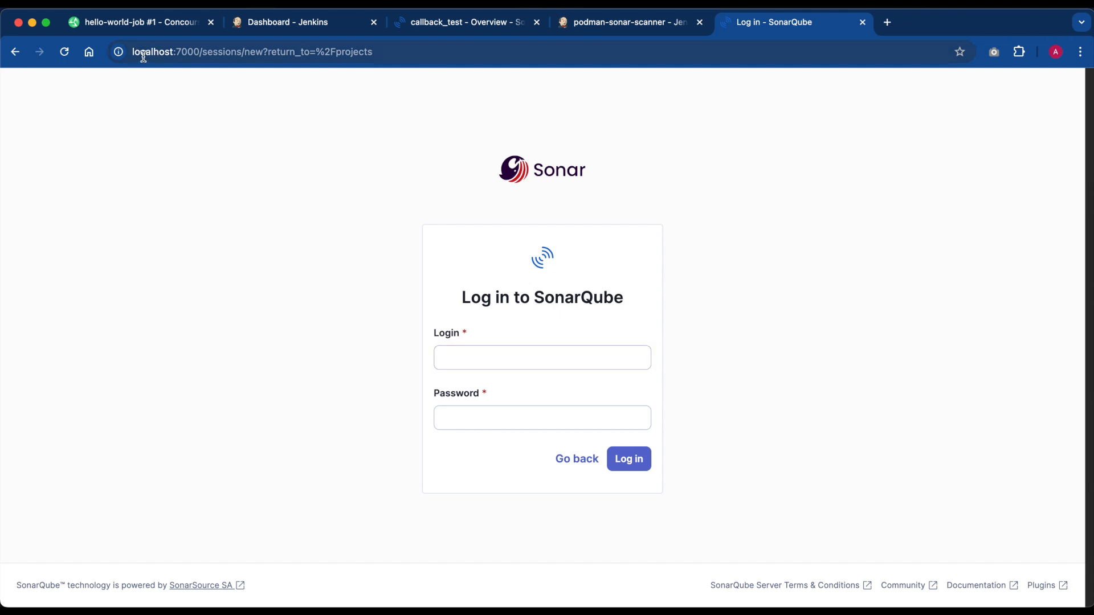
{"action": "left_click", "coordinate": [523, 359]}
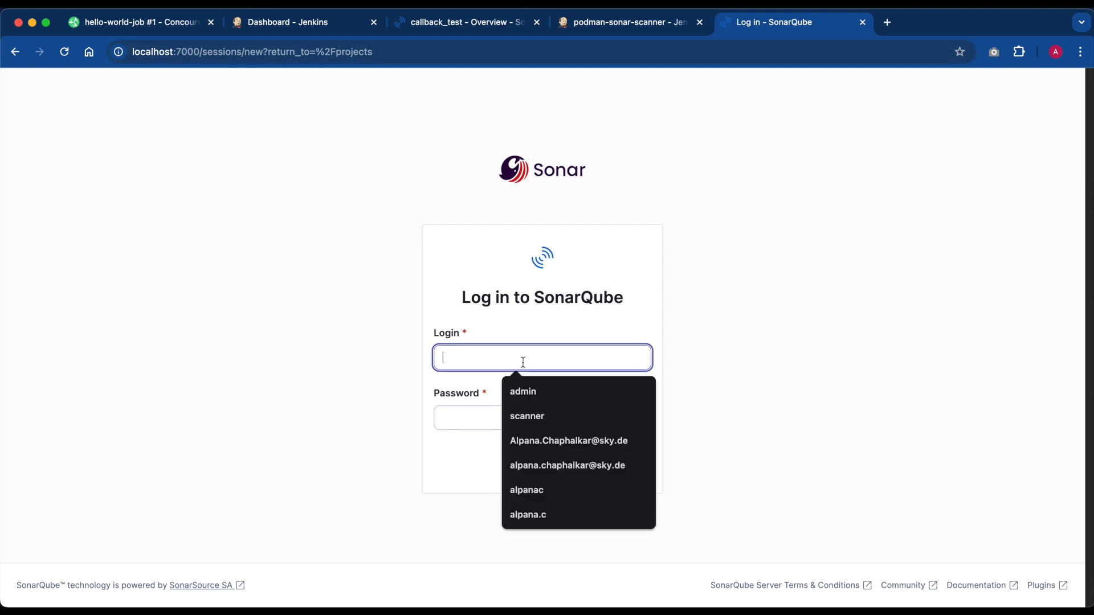
{"action": "type", "text": "admin"}
{"action": "key", "text": "Tab"}
{"action": "key", "text": "super+v"}
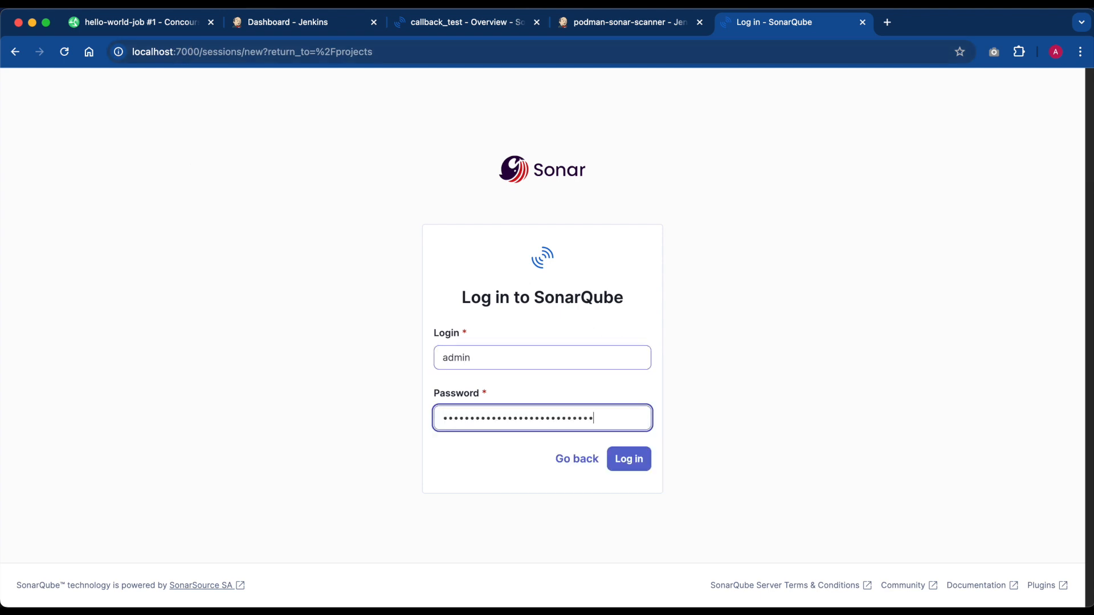
{"action": "key", "text": "Return"}
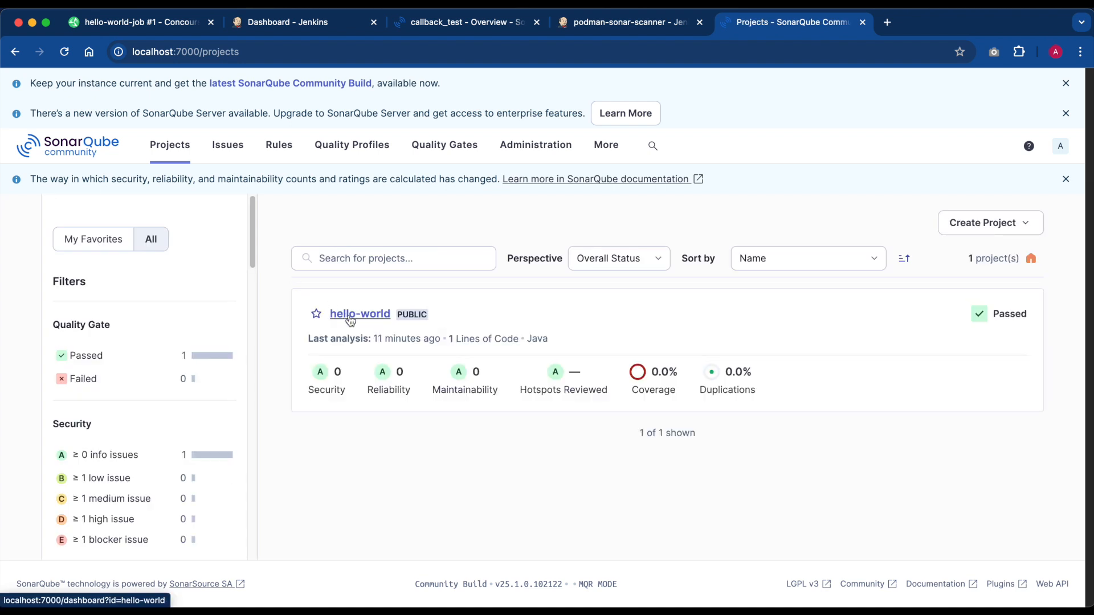
- Examine the hello-world project in SonarQube, then show the podman-sonar-scanner job in Jenkins
{"action": "left_click", "coordinate": [349, 318]}
{"action": "scroll", "coordinate": [349, 319], "scroll_direction": "down", "scroll_amount": 2}
{"action": "scroll", "coordinate": [349, 320], "scroll_direction": "down", "scroll_amount": 2}
{"action": "scroll", "coordinate": [349, 320], "scroll_direction": "up", "scroll_amount": 2}
{"action": "left_click", "coordinate": [648, 26]}
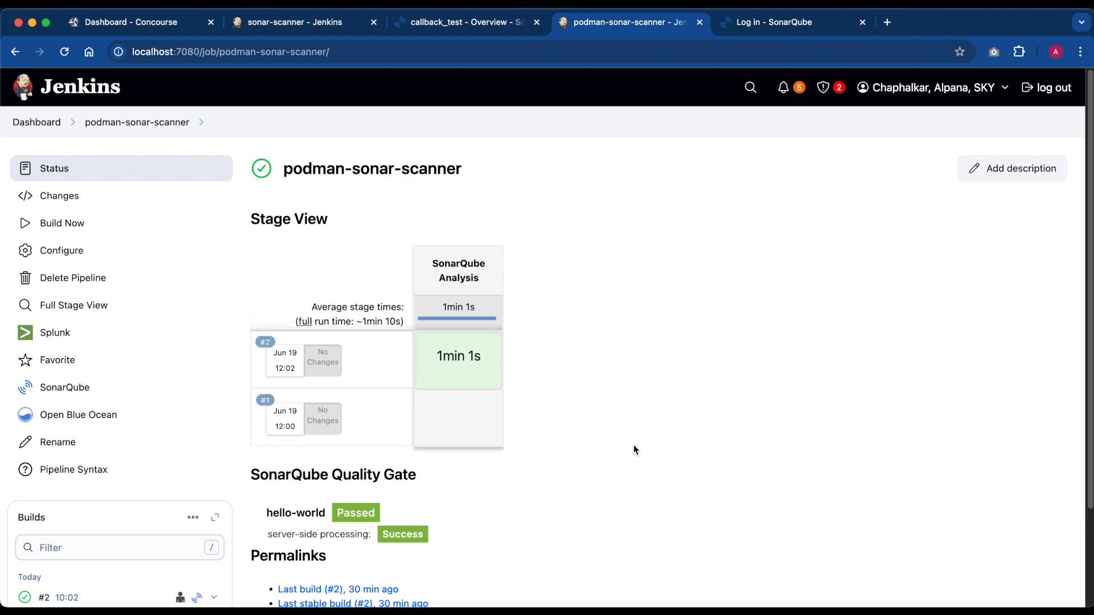
- Switch to Podman Desktop and show the Kubernetes deployments for the ns-jenkins namespace
{"action": "mouse_move", "coordinate": [882, 603]}
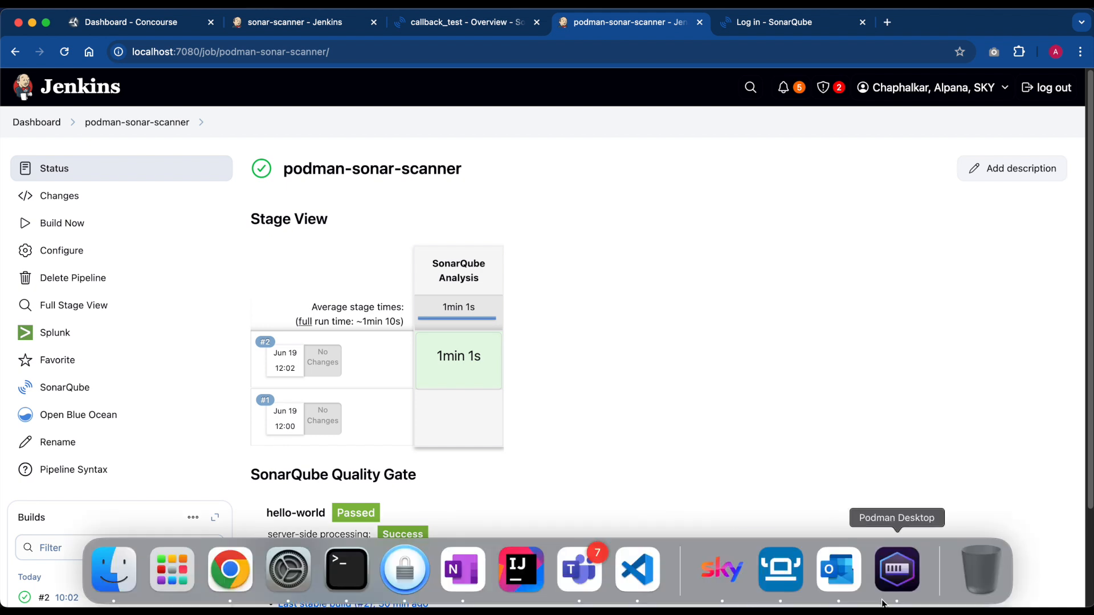
{"action": "left_click", "coordinate": [897, 570]}
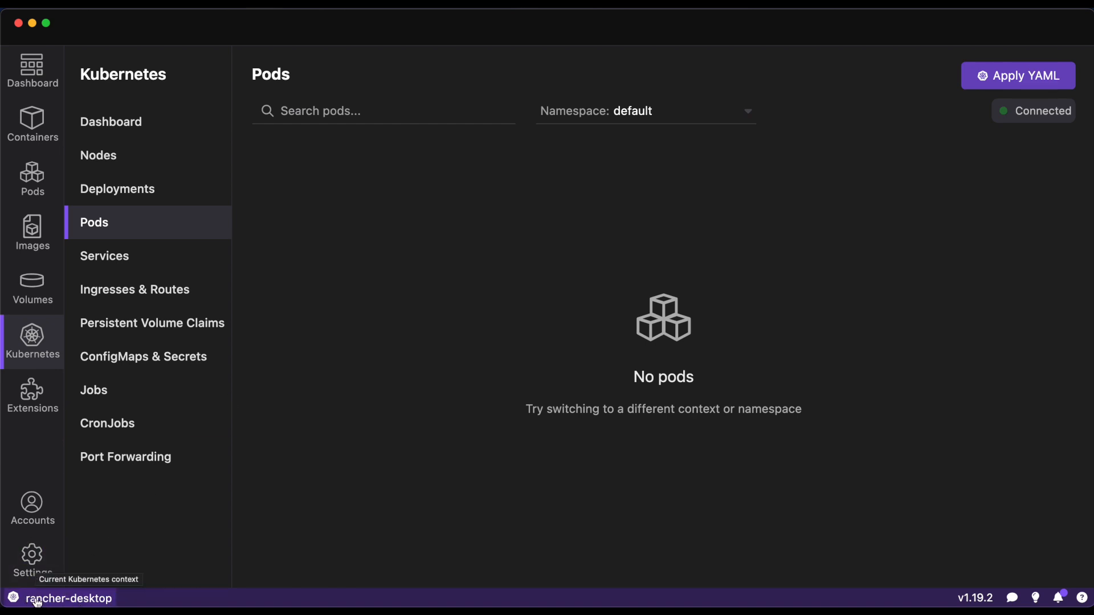
{"action": "left_click", "coordinate": [139, 131]}
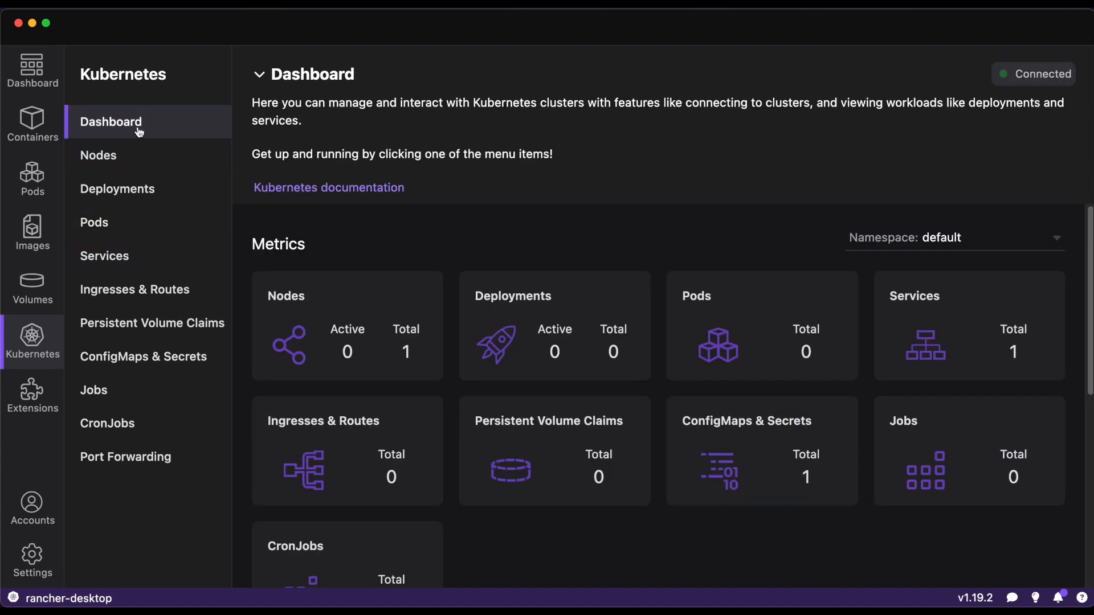
{"action": "left_click", "coordinate": [114, 189]}
{"action": "left_click", "coordinate": [696, 114]}
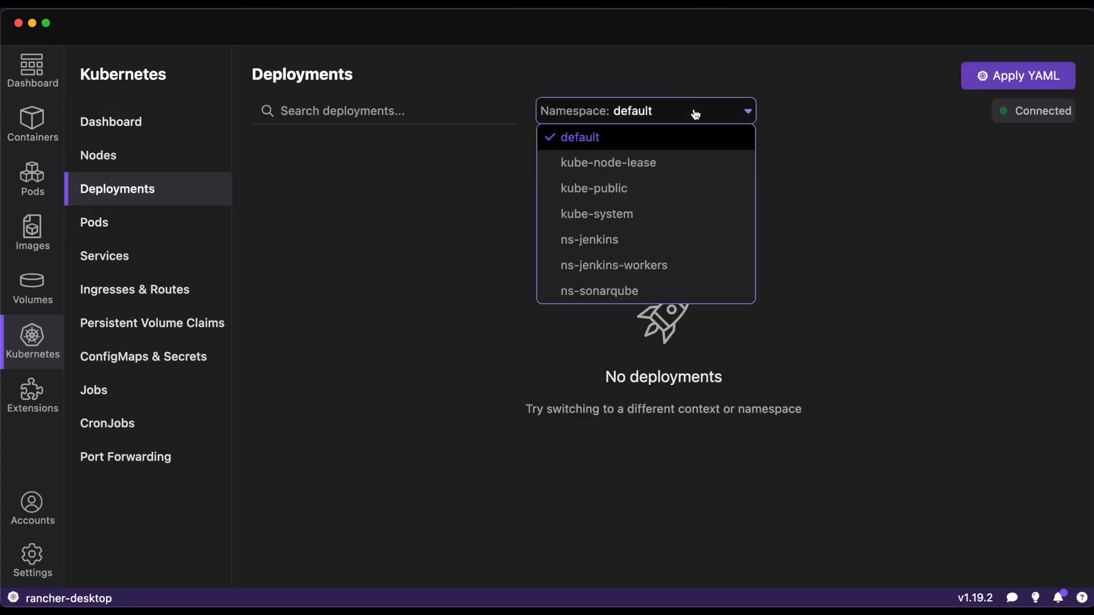
{"action": "left_click", "coordinate": [587, 262]}
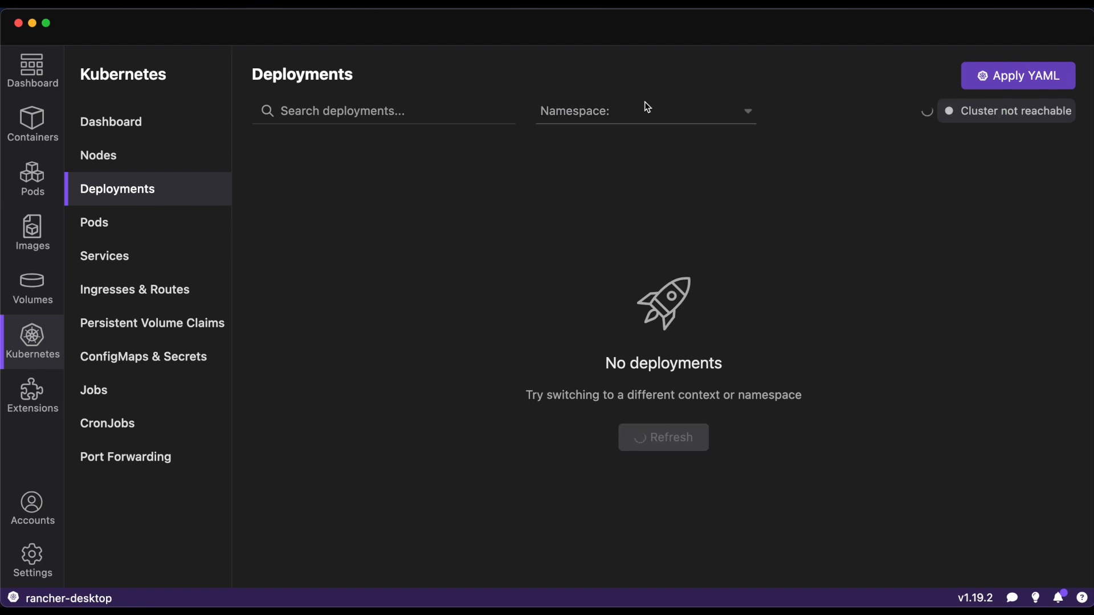
{"action": "left_click", "coordinate": [630, 113]}
{"action": "left_click", "coordinate": [589, 239]}
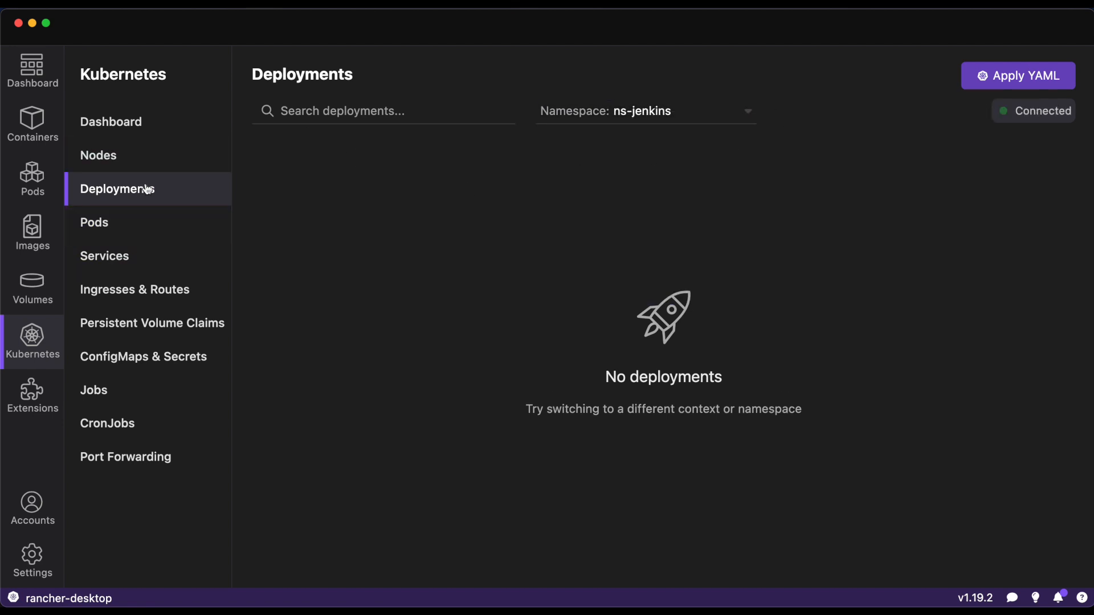
- Open the nb-jenkins-0 pod from the Kubernetes pods and view its logs
{"action": "left_click", "coordinate": [121, 228]}
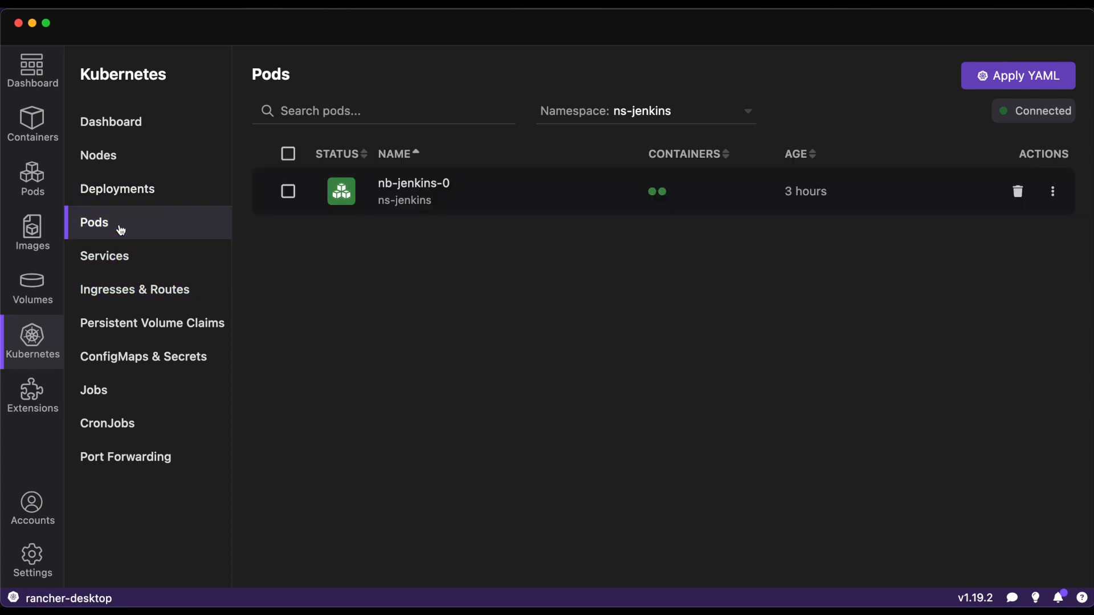
{"action": "left_click", "coordinate": [398, 191]}
{"action": "left_click", "coordinate": [354, 153]}
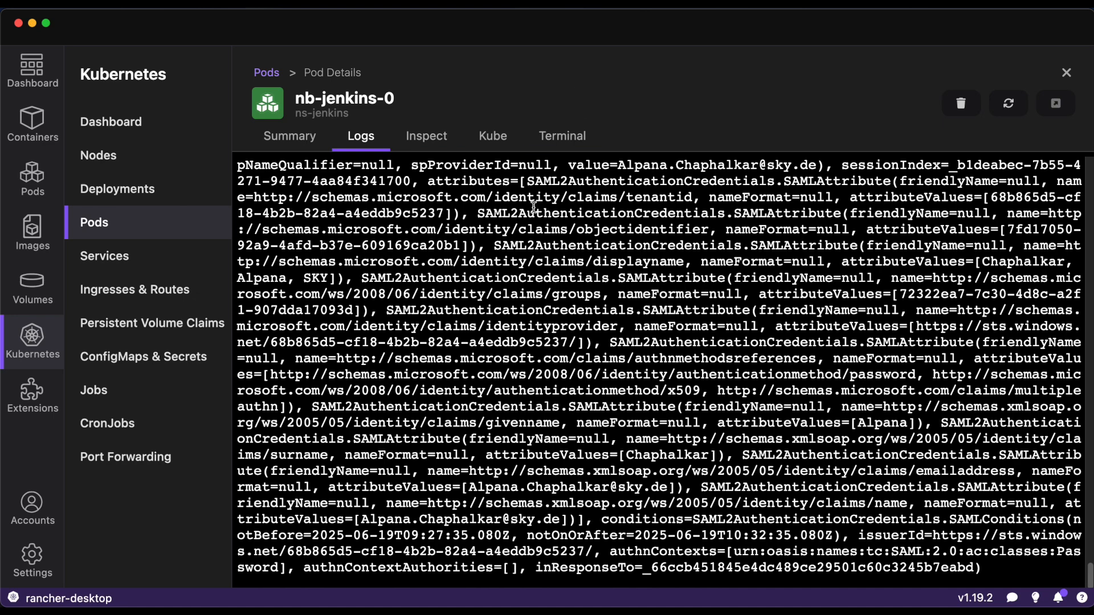
- Connect the nb-jenkins-0 terminal to the jenkins container, view the pod's logs again, and return to the Kubernetes pods list
{"action": "left_click", "coordinate": [590, 135]}
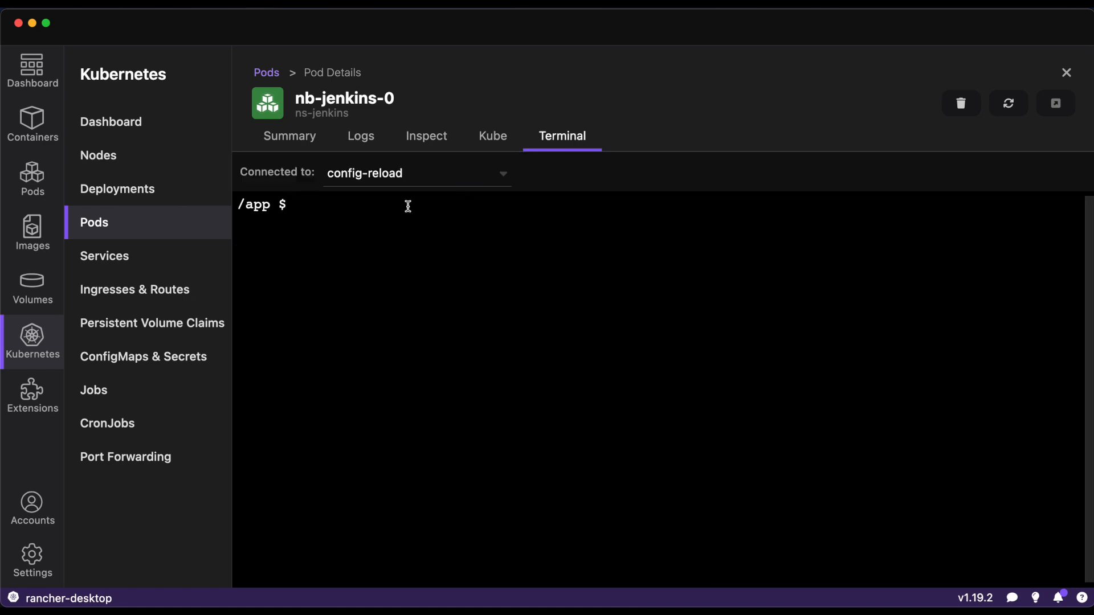
{"action": "left_click", "coordinate": [413, 179]}
{"action": "left_click", "coordinate": [398, 221]}
{"action": "left_click", "coordinate": [382, 201]}
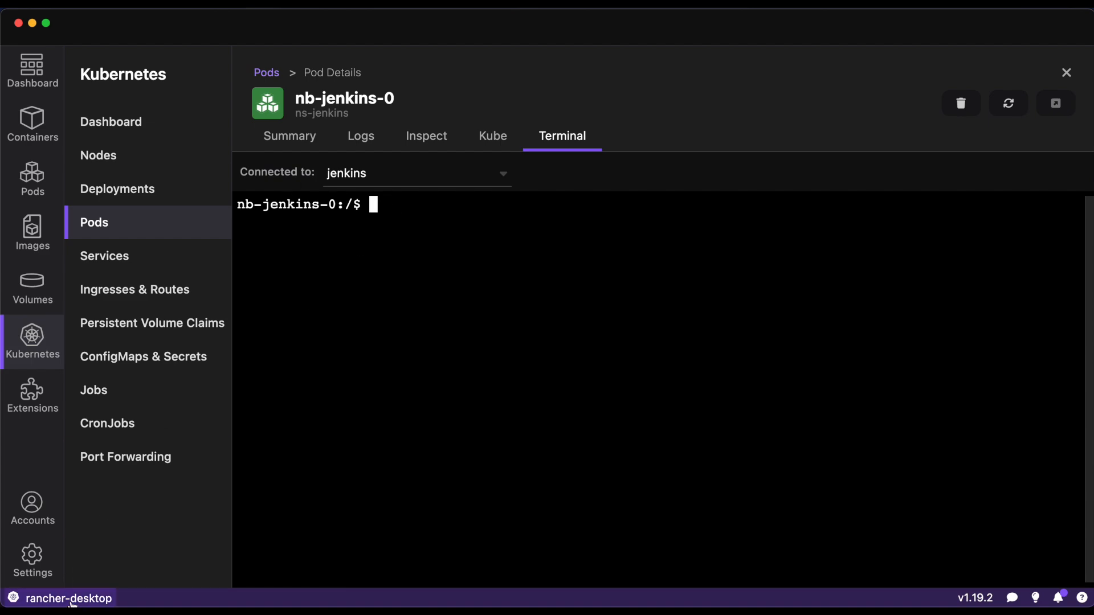
{"action": "left_click", "coordinate": [360, 136]}
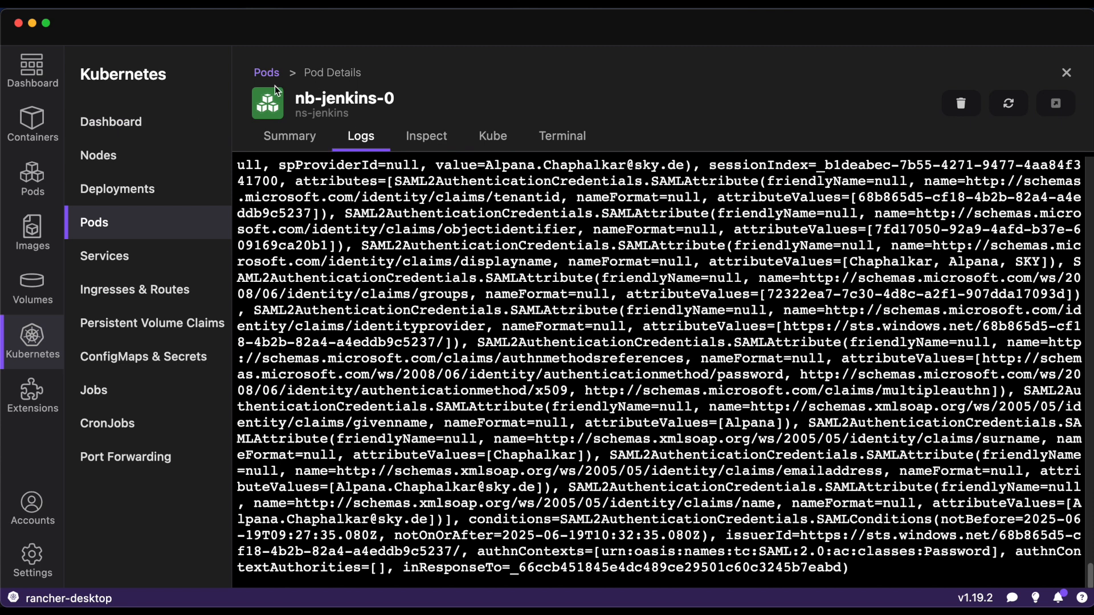
{"action": "left_click", "coordinate": [269, 74]}
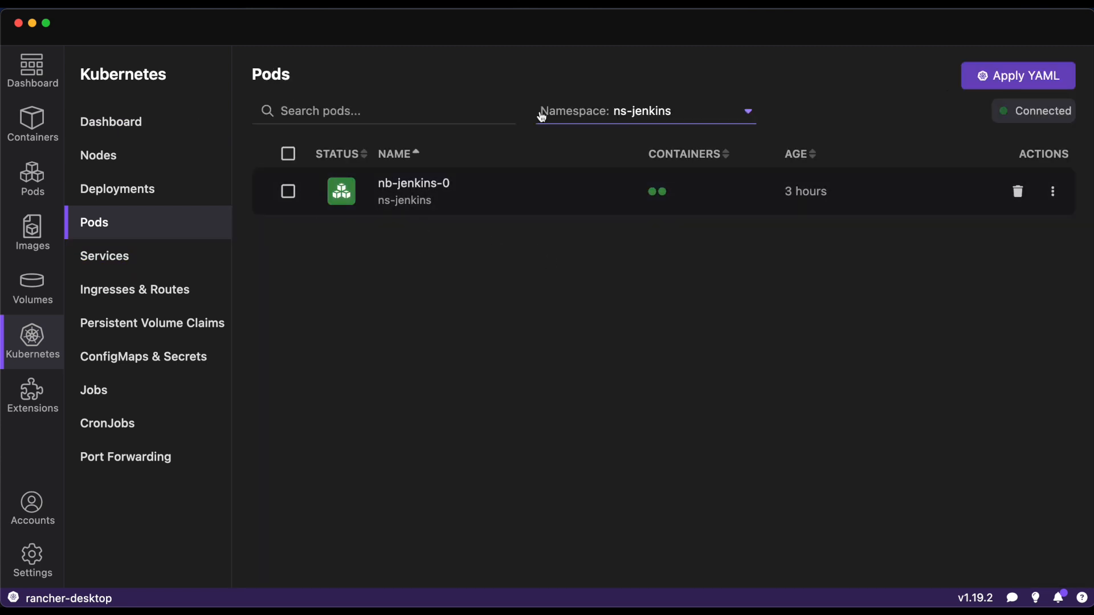
- Switch the Kubernetes context to colima and list the pods in the concourse namespace
{"action": "left_click", "coordinate": [99, 598]}
{"action": "left_click", "coordinate": [353, 82]}
{"action": "left_click", "coordinate": [678, 116]}
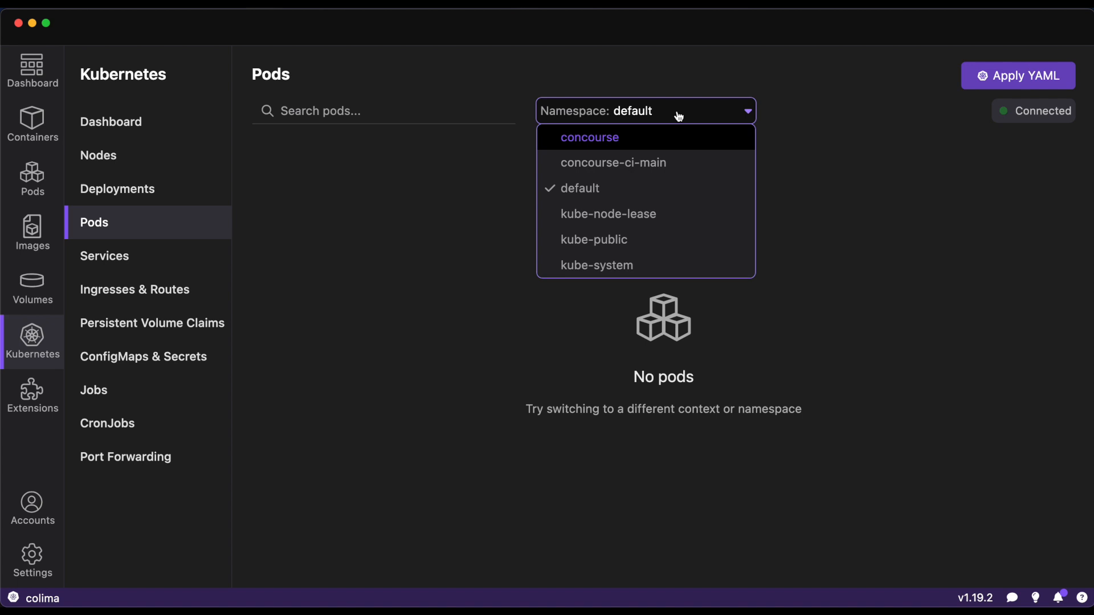
{"action": "left_click", "coordinate": [639, 143]}
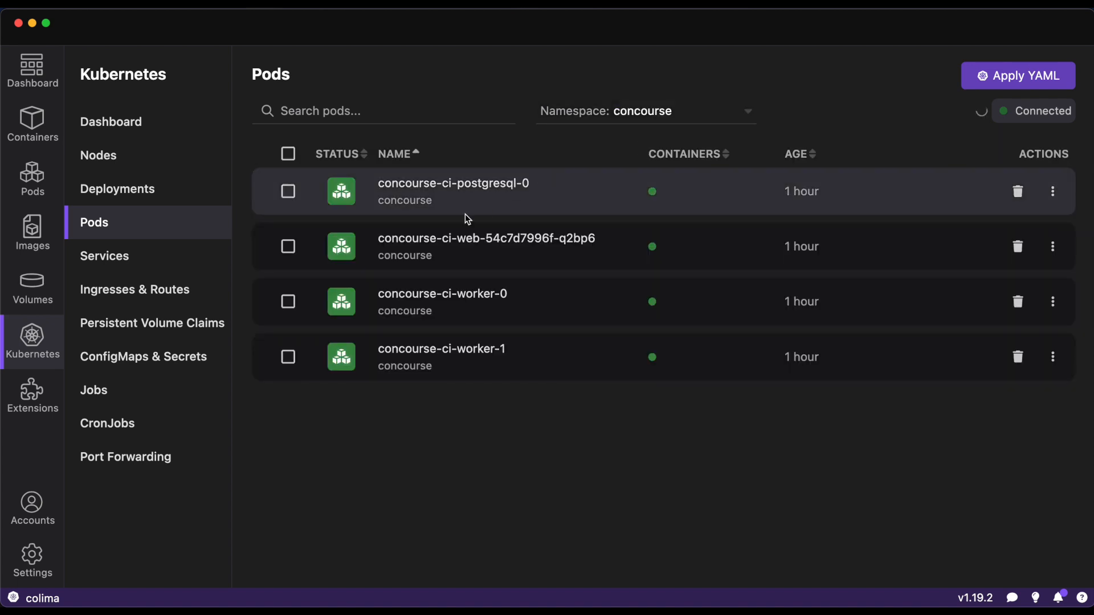
- View the logs of the concourse-ci-web pod and run ls -l in its terminal
{"action": "left_click", "coordinate": [461, 254]}
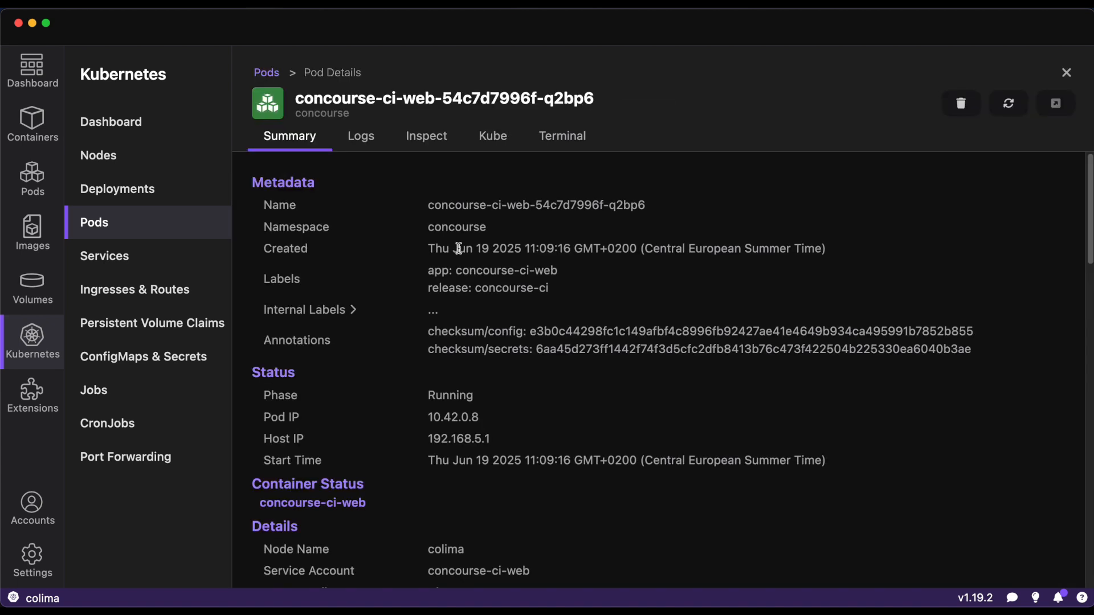
{"action": "left_click", "coordinate": [360, 140]}
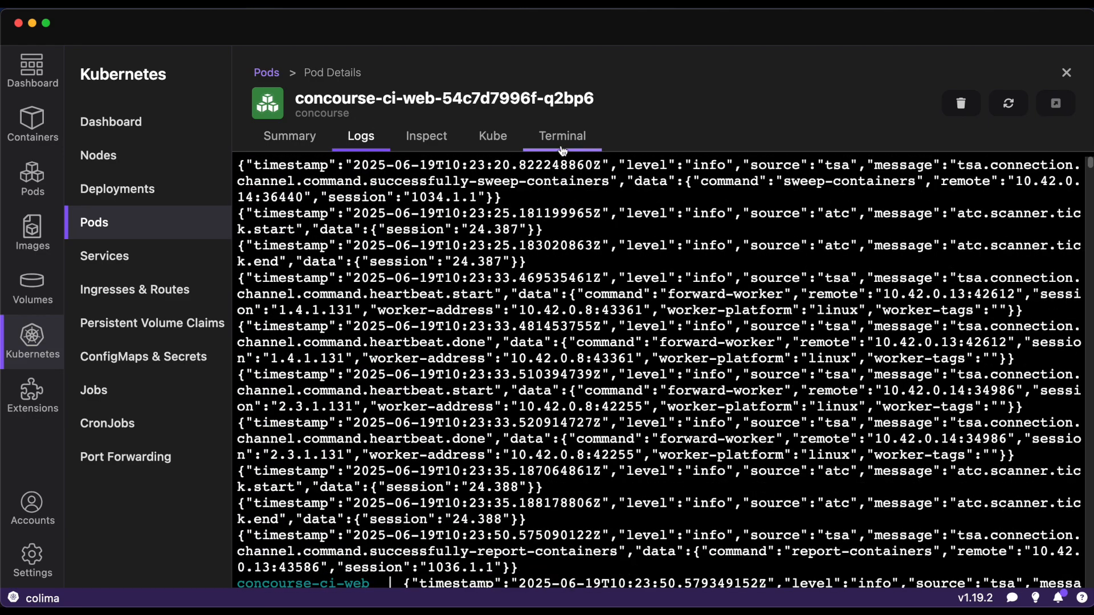
{"action": "left_click", "coordinate": [563, 137]}
{"action": "left_click", "coordinate": [596, 209]}
{"action": "type", "text": "ls -l"}
{"action": "key", "text": "Return"}
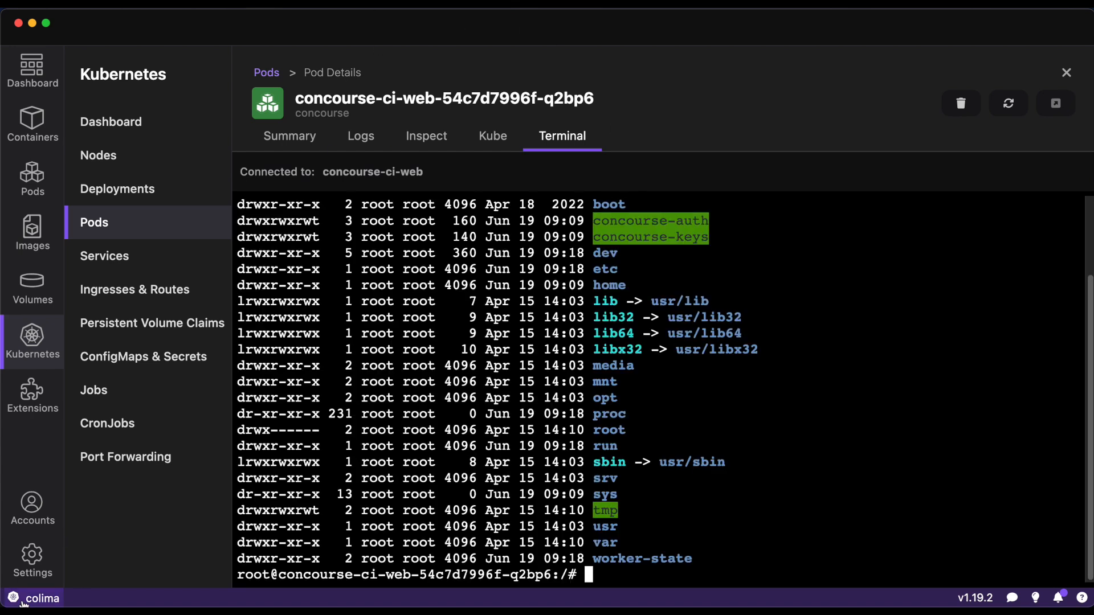
- Leave the pod details to view the concourse namespace's Kubernetes services, then open the list of Podman pods
{"action": "left_click", "coordinate": [269, 79]}
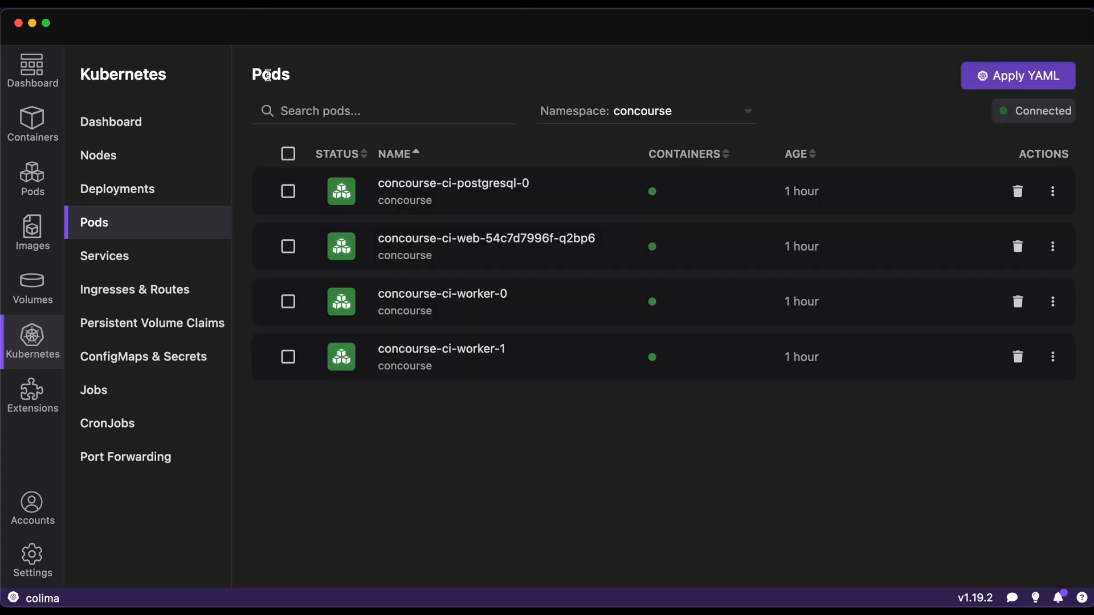
{"action": "left_click", "coordinate": [139, 251]}
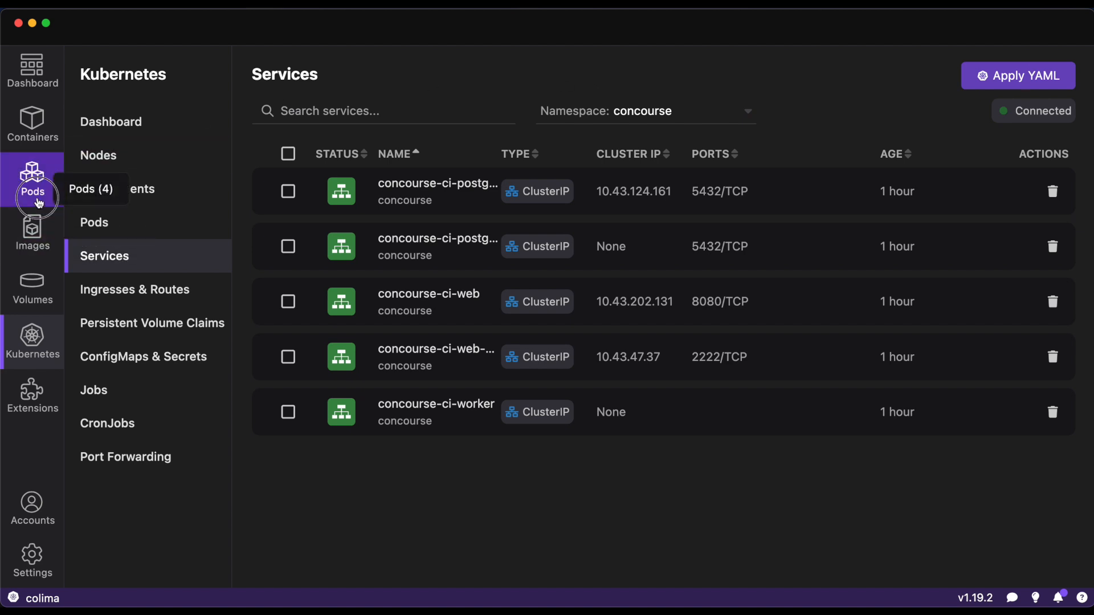
{"action": "left_click", "coordinate": [32, 178]}
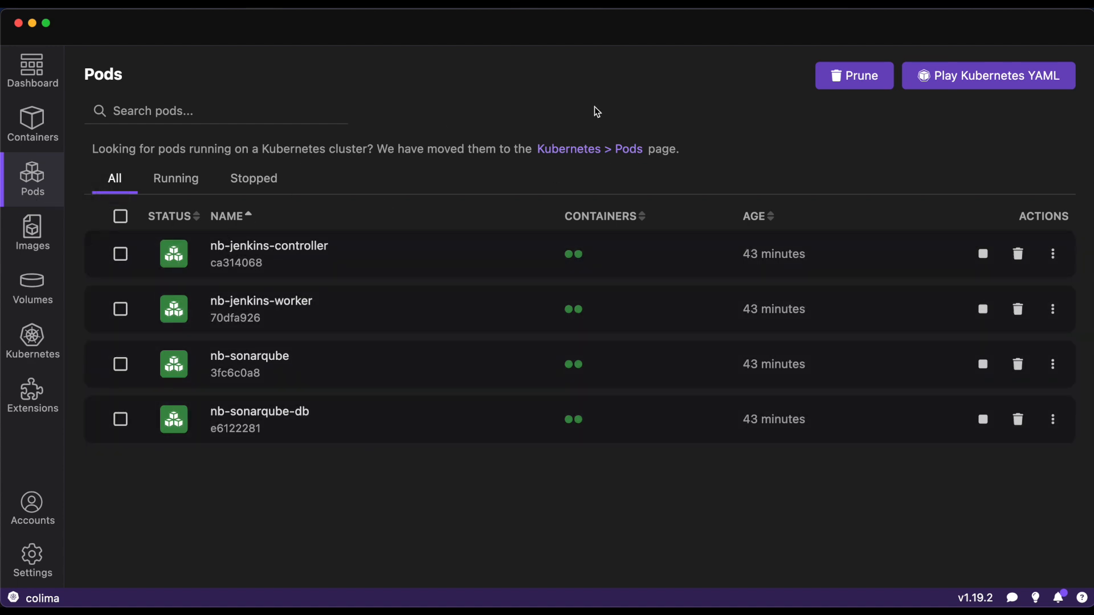
- Switch the Kubernetes context to rancher-desktop and load jenkins-sonarqube-kube-k3s.yaml as the Kubernetes YAML file for creating pods
{"action": "left_click", "coordinate": [52, 597]}
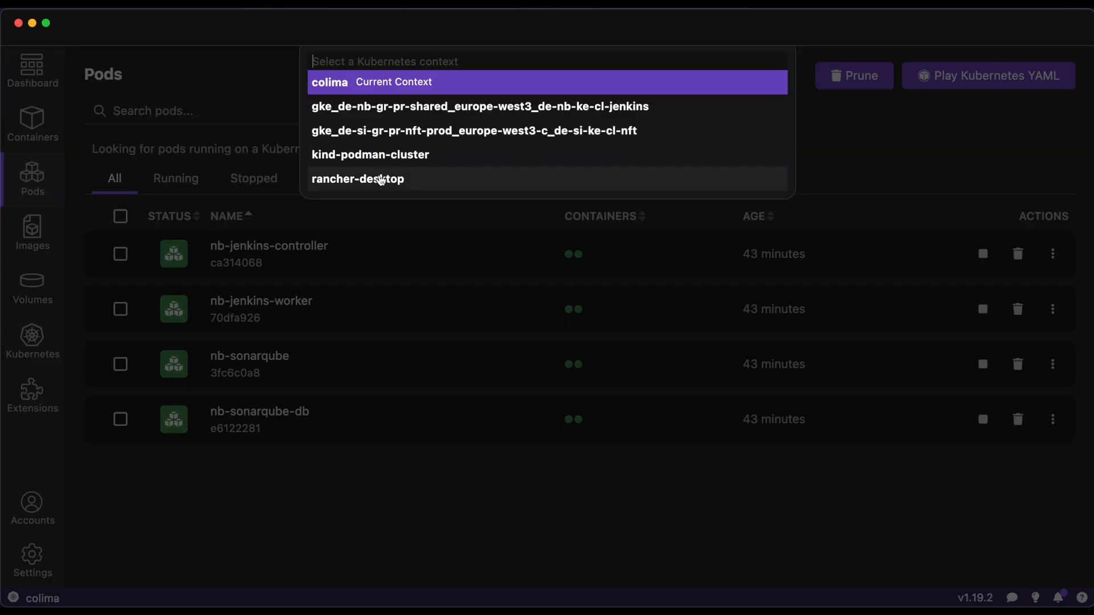
{"action": "left_click", "coordinate": [383, 177]}
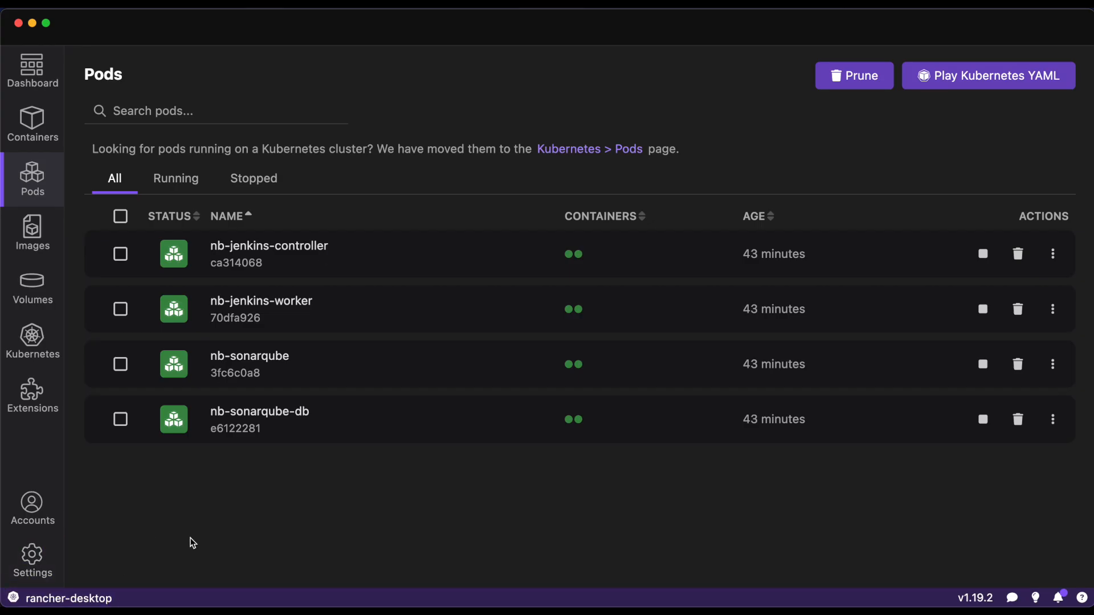
{"action": "left_click", "coordinate": [1012, 75]}
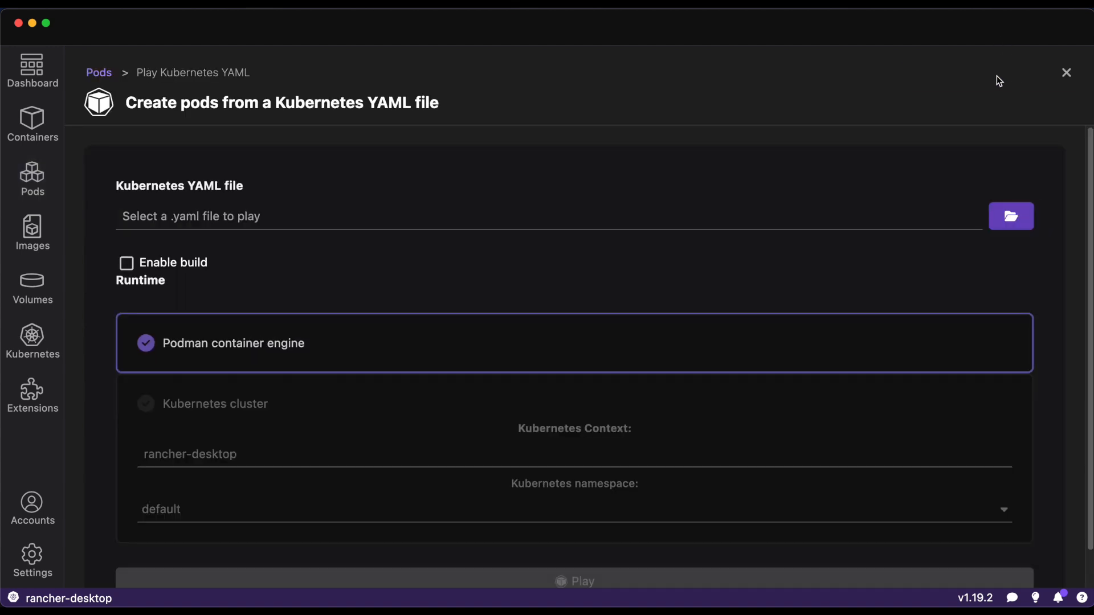
{"action": "left_click", "coordinate": [1011, 216]}
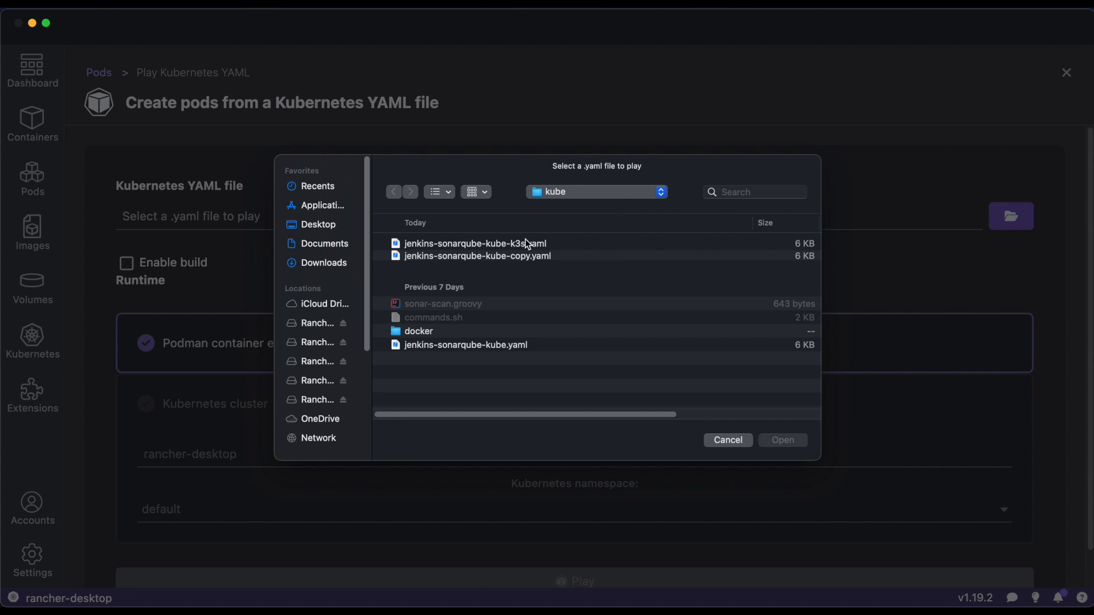
{"action": "left_click", "coordinate": [527, 244]}
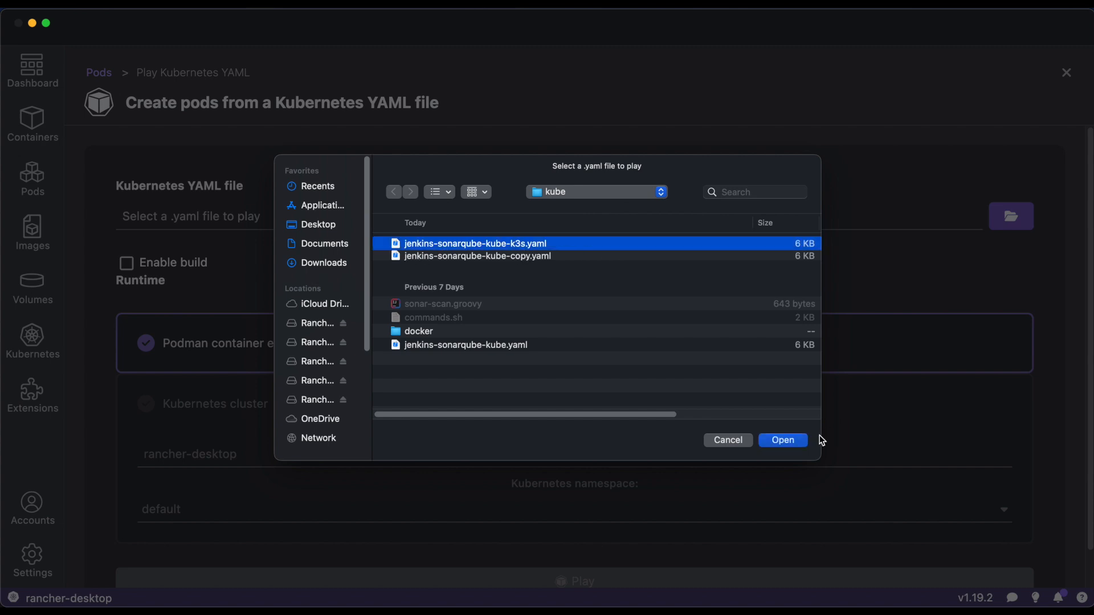
{"action": "left_click", "coordinate": [801, 442]}
- Choose the Kubernetes cluster runtime for the YAML file, keeping the rancher-desktop context and the default namespace
{"action": "left_click", "coordinate": [178, 408]}
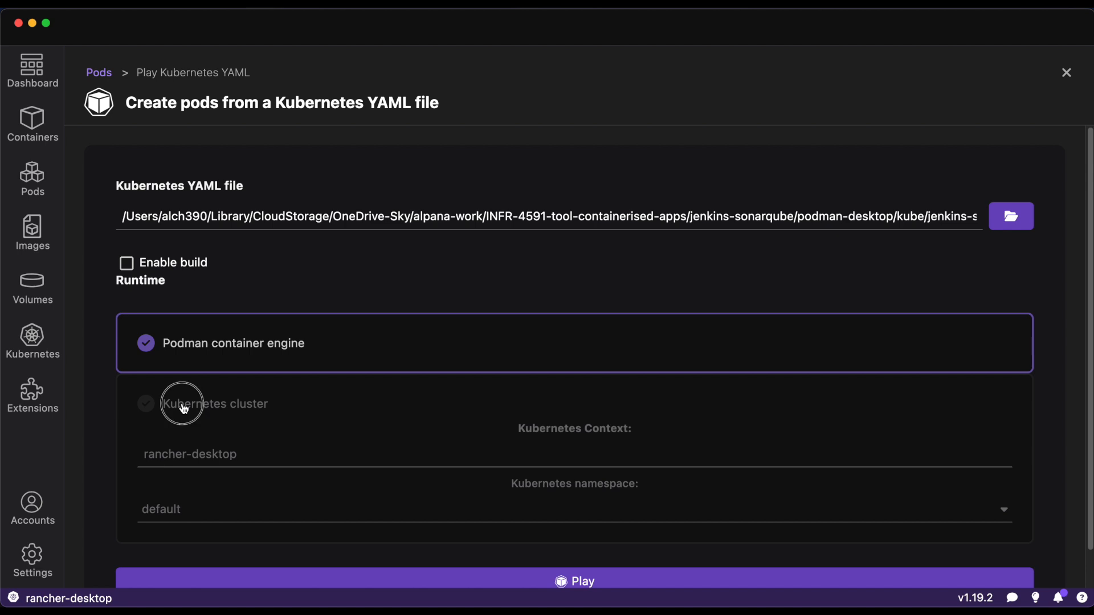
{"action": "left_click", "coordinate": [145, 359]}
{"action": "left_click", "coordinate": [163, 432]}
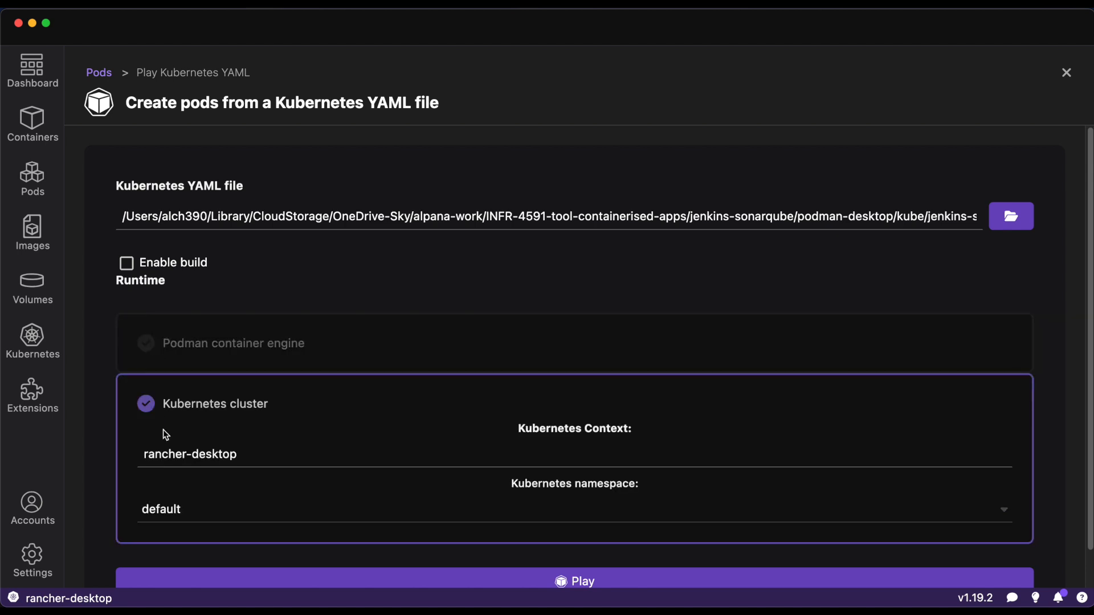
{"action": "scroll", "coordinate": [251, 308], "scroll_direction": "down", "scroll_amount": 2}
{"action": "left_click", "coordinate": [269, 471]}
{"action": "left_click", "coordinate": [264, 503]}
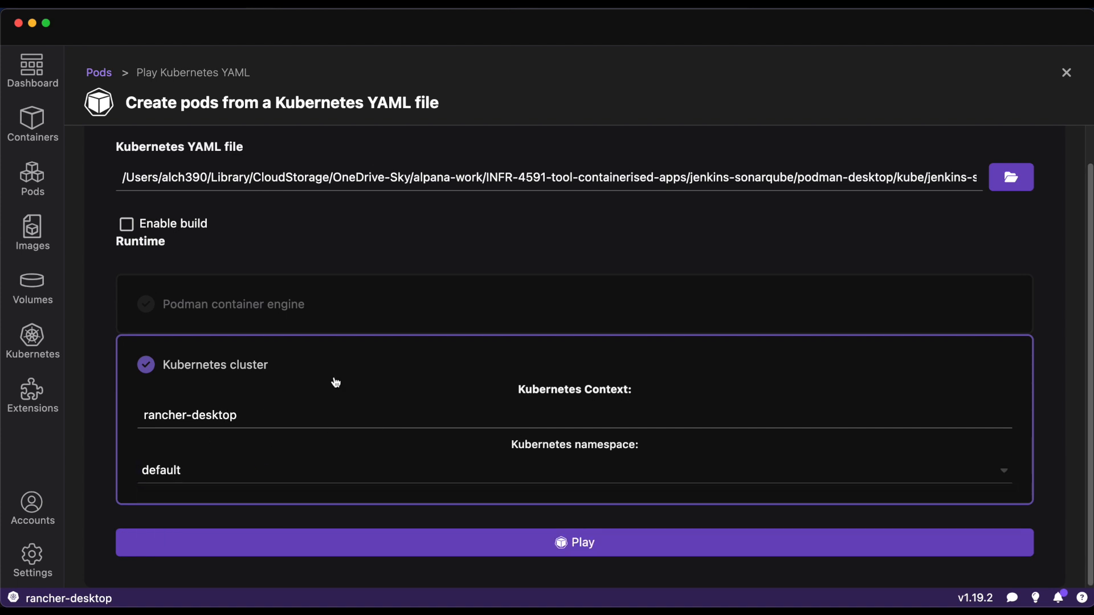
- Switch to Visual Studio Code and examine the agent secret and the controller claim's storage class in jenkins-sonarqube-kube-k3s.yaml
{"action": "left_click", "coordinate": [641, 574]}
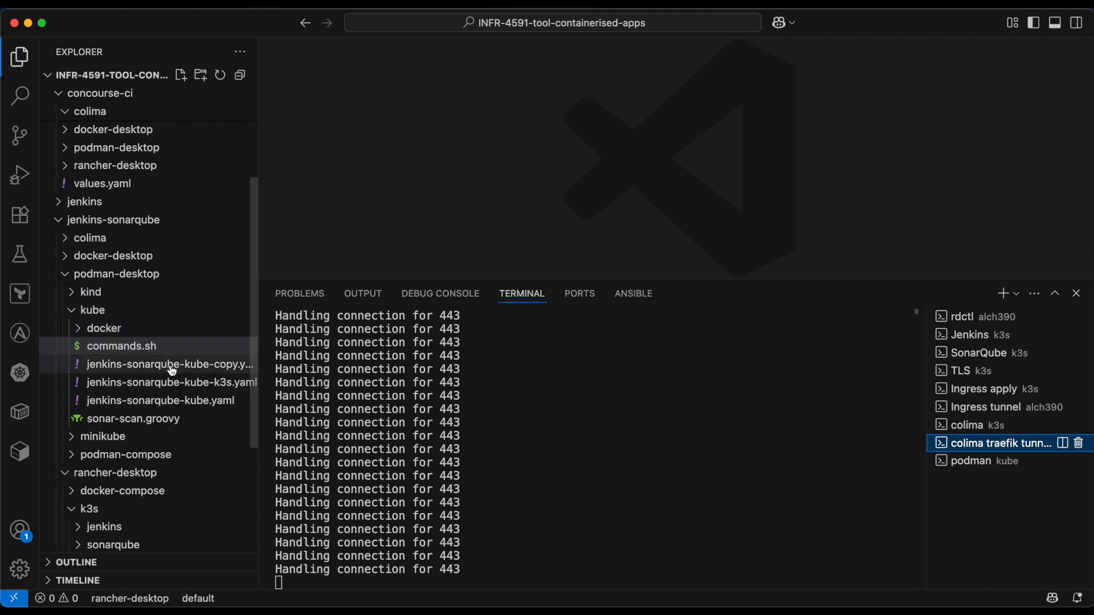
{"action": "left_click", "coordinate": [220, 383]}
{"action": "scroll", "coordinate": [486, 207], "scroll_direction": "up", "scroll_amount": 10}
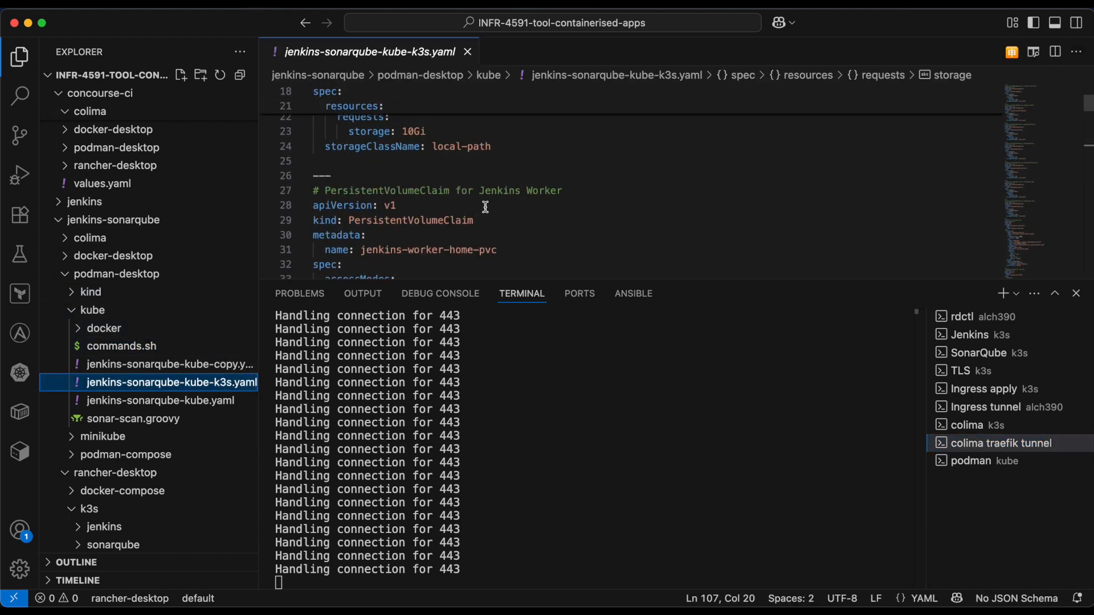
{"action": "scroll", "coordinate": [485, 207], "scroll_direction": "up", "scroll_amount": 5}
{"action": "left_click", "coordinate": [617, 179]}
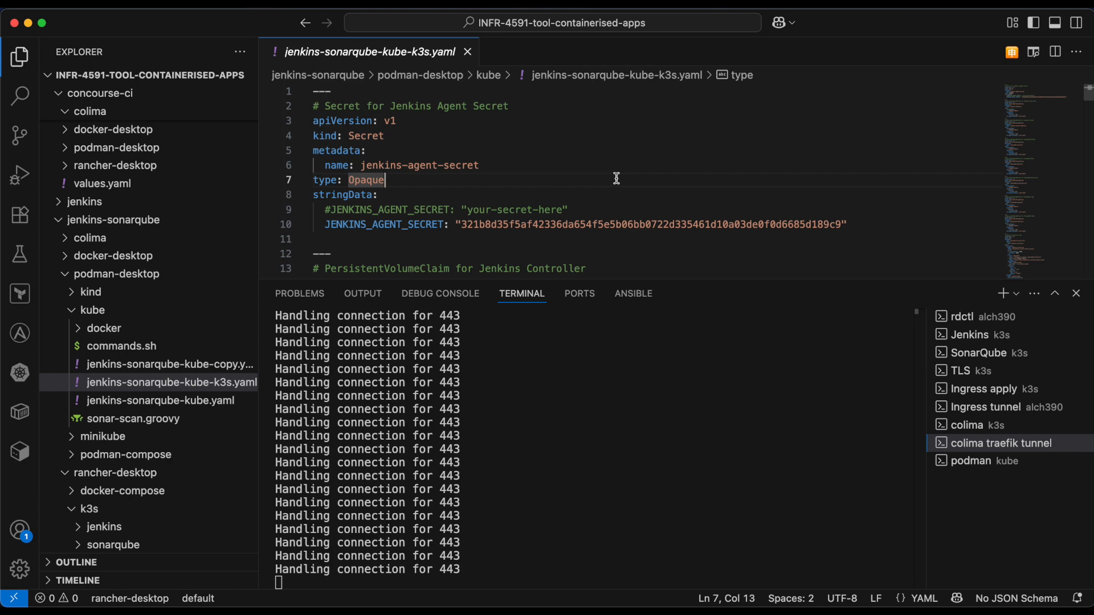
{"action": "scroll", "coordinate": [616, 179], "scroll_direction": "down", "scroll_amount": 6}
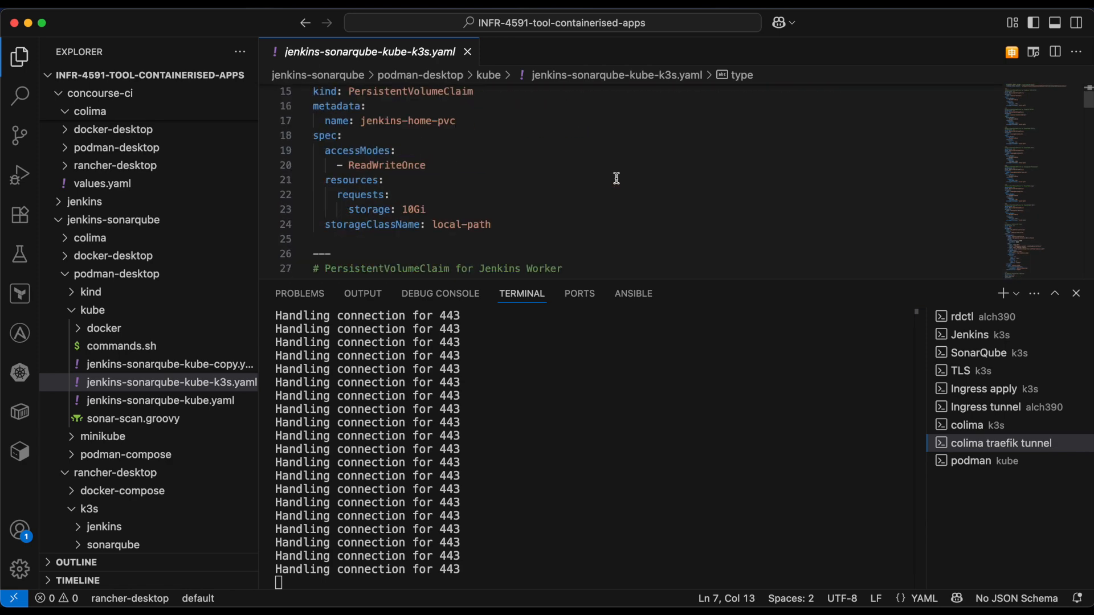
{"action": "left_click", "coordinate": [432, 156]}
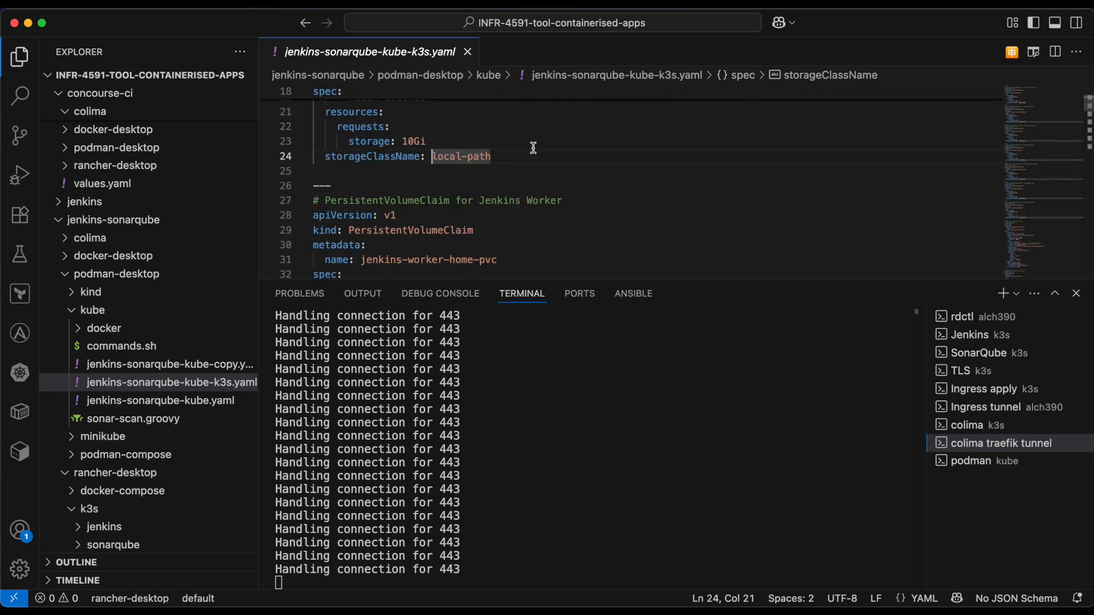
{"action": "left_click", "coordinate": [498, 159]}
- Compare the Jenkins controller claim's storageClassName in jenkins-sonarqube-kube-copy.yaml with the one in jenkins-sonarqube-kube-k3s.yaml
{"action": "left_click", "coordinate": [218, 369]}
{"action": "scroll", "coordinate": [505, 228], "scroll_direction": "up", "scroll_amount": 5}
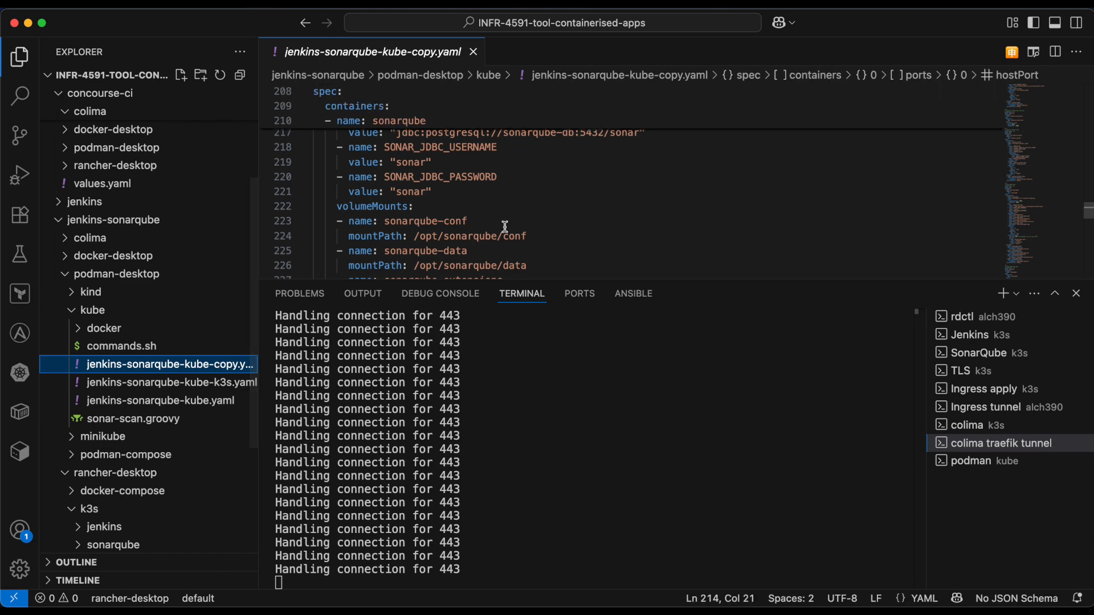
{"action": "scroll", "coordinate": [505, 227], "scroll_direction": "up", "scroll_amount": 10}
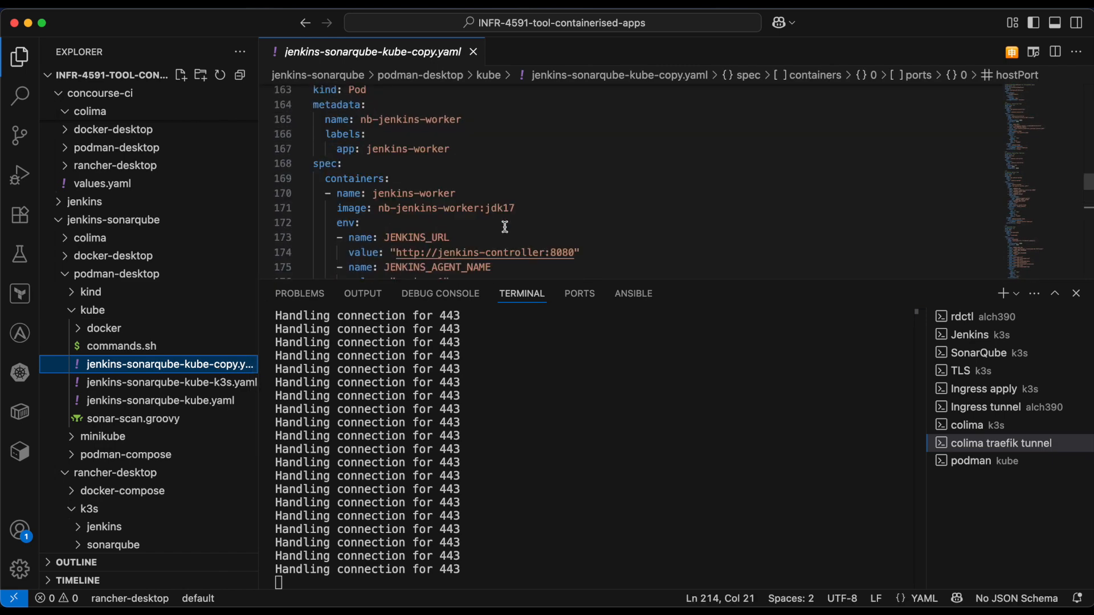
{"action": "scroll", "coordinate": [505, 227], "scroll_direction": "up", "scroll_amount": 20}
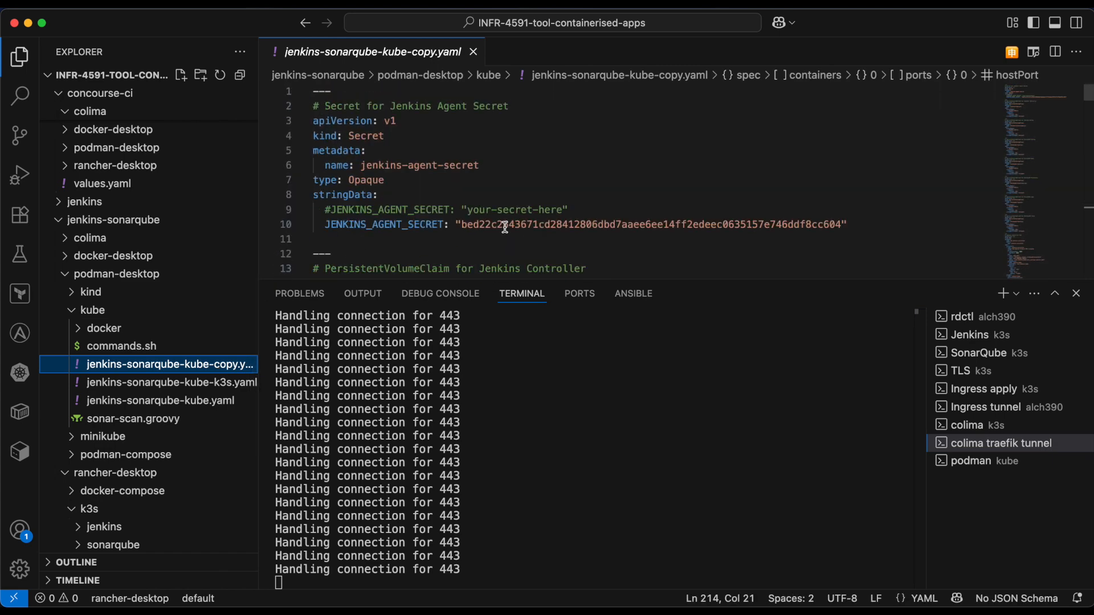
{"action": "scroll", "coordinate": [471, 243], "scroll_direction": "down", "scroll_amount": 4}
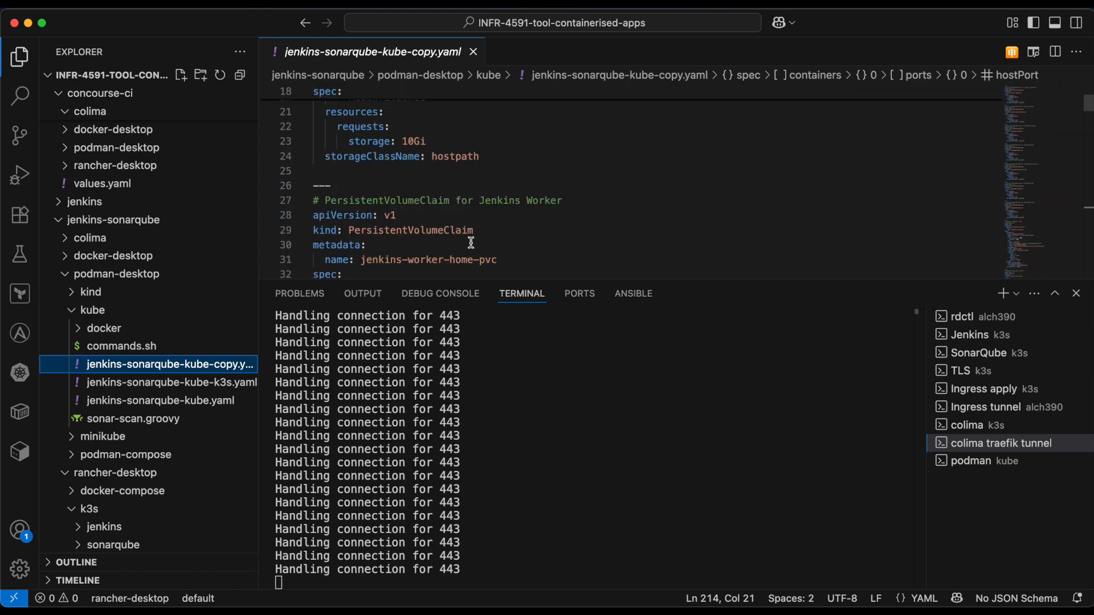
{"action": "double_click", "coordinate": [455, 156]}
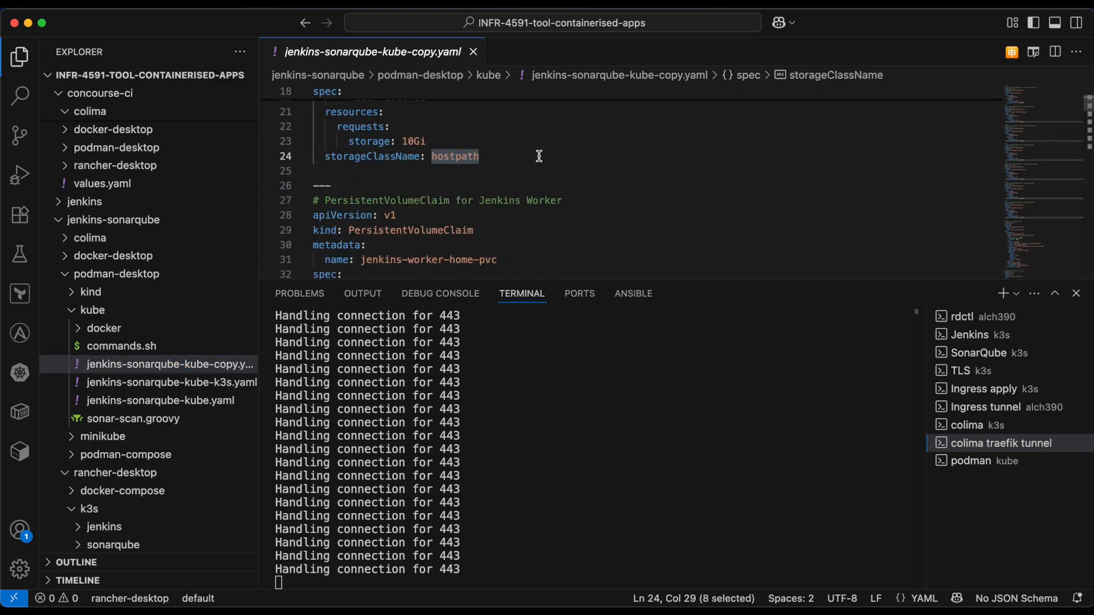
{"action": "left_click", "coordinate": [184, 388]}
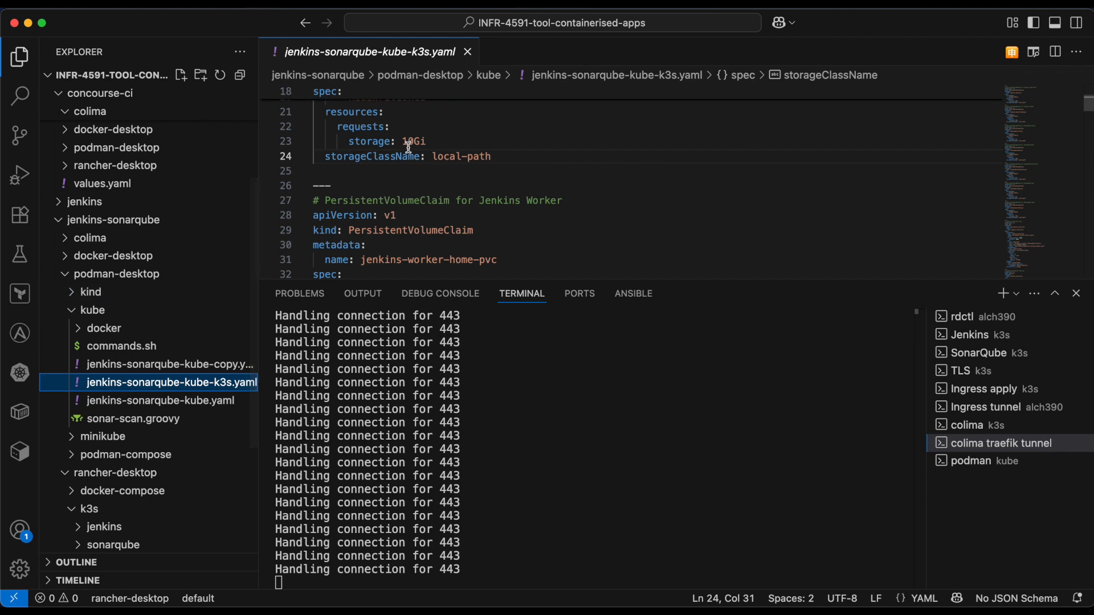
{"action": "left_click_drag", "start_coordinate": [431, 156], "coordinate": [492, 157]}
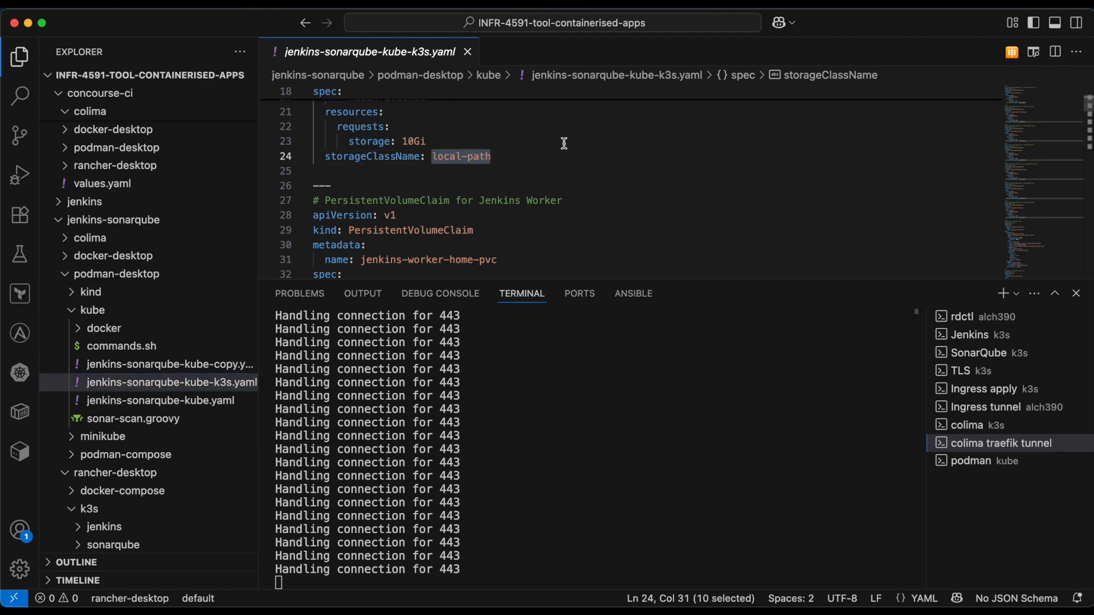
- Return to Podman Desktop and play the selected YAML file on the rancher-desktop cluster in the default namespace
{"action": "mouse_move", "coordinate": [638, 607]}
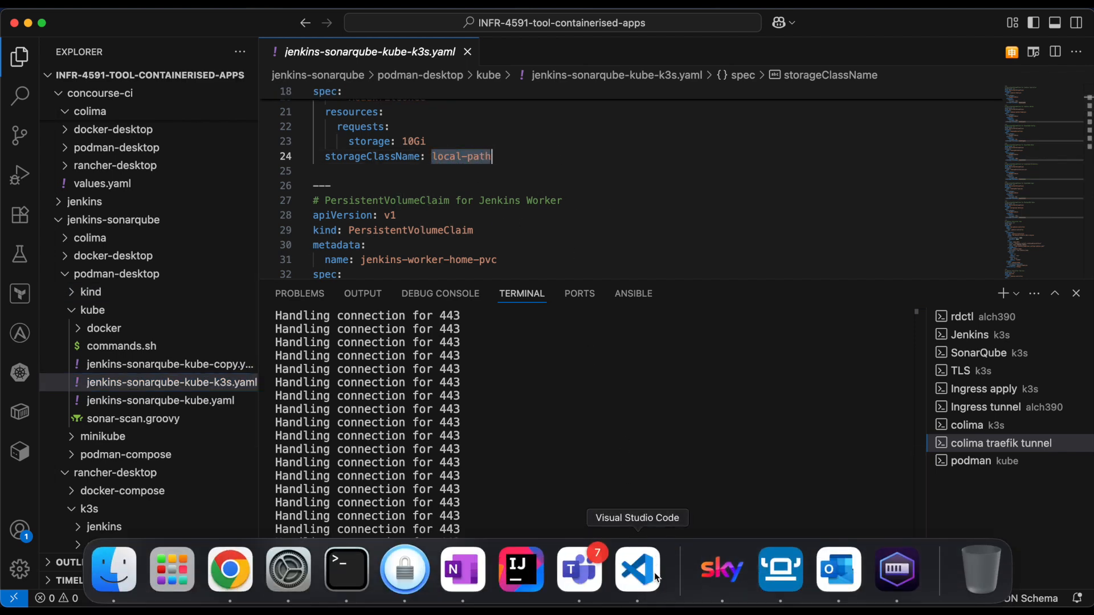
{"action": "left_click", "coordinate": [897, 569]}
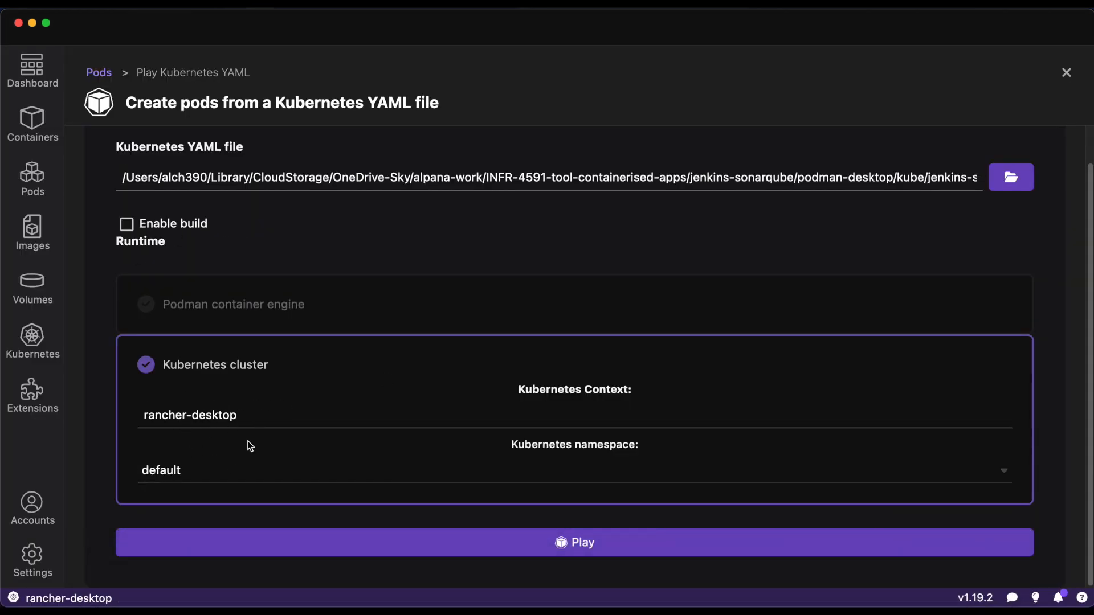
{"action": "left_click", "coordinate": [580, 547]}
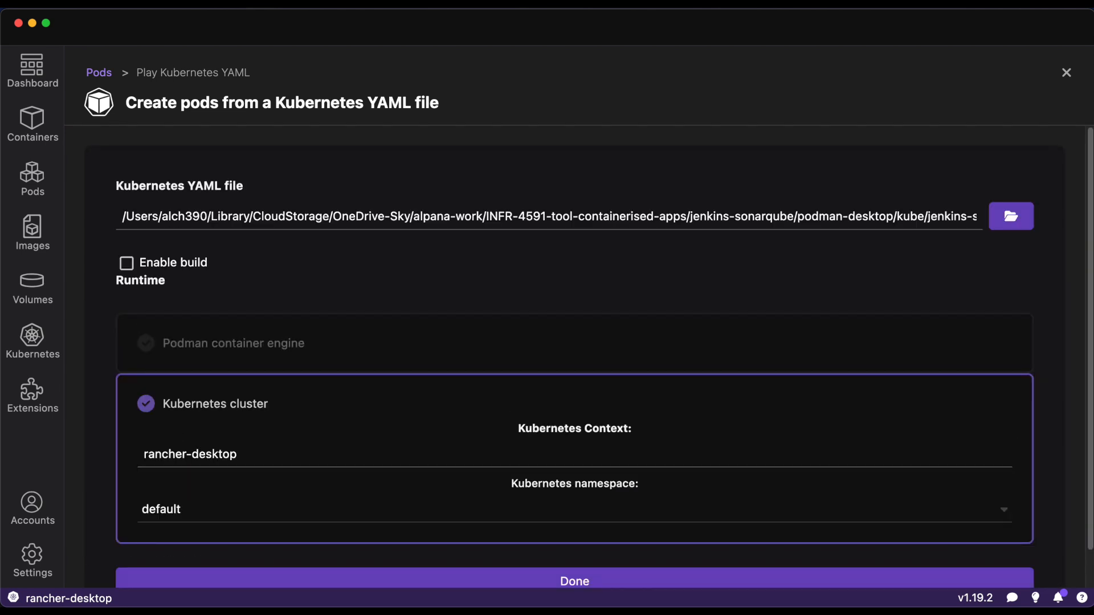
- View the logs and summary of the nb-jenkins-controller Kubernetes pod, then return to the Kubernetes pods list
{"action": "left_click", "coordinate": [32, 339]}
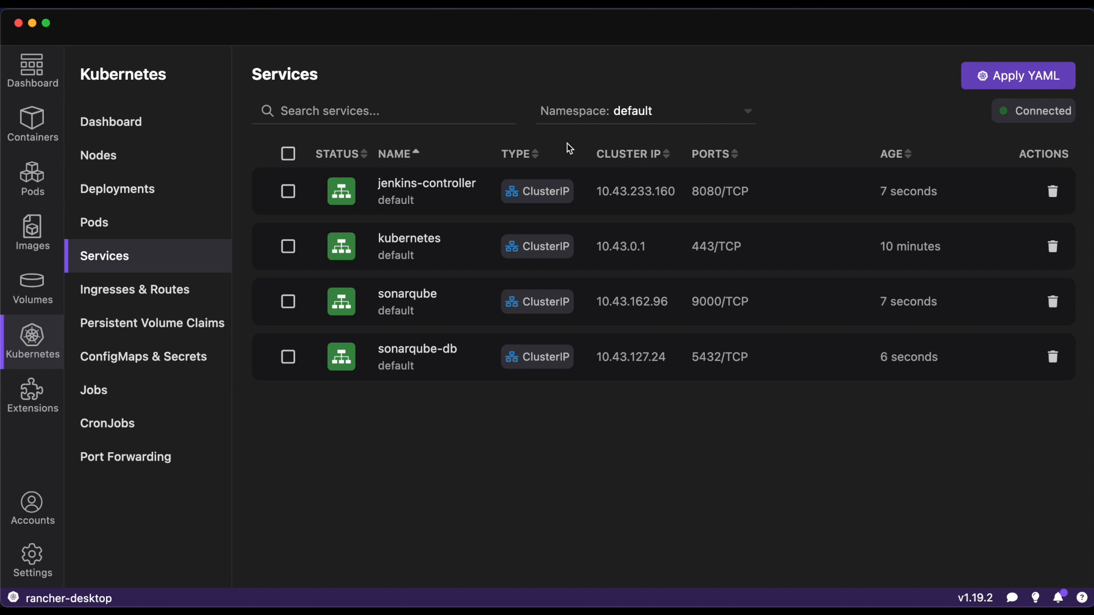
{"action": "left_click", "coordinate": [137, 216]}
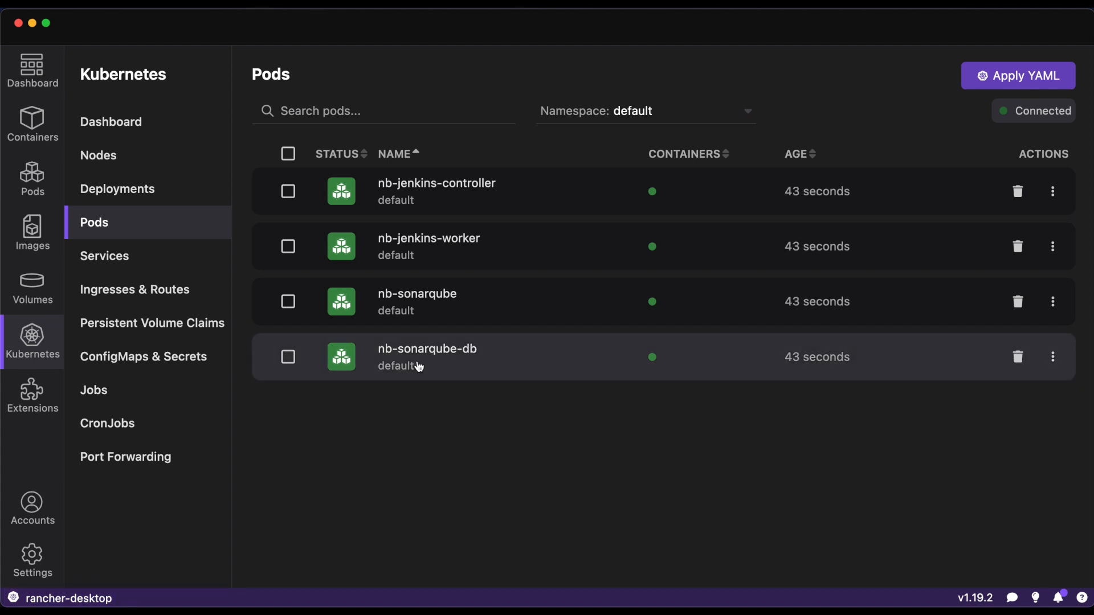
{"action": "left_click", "coordinate": [474, 194]}
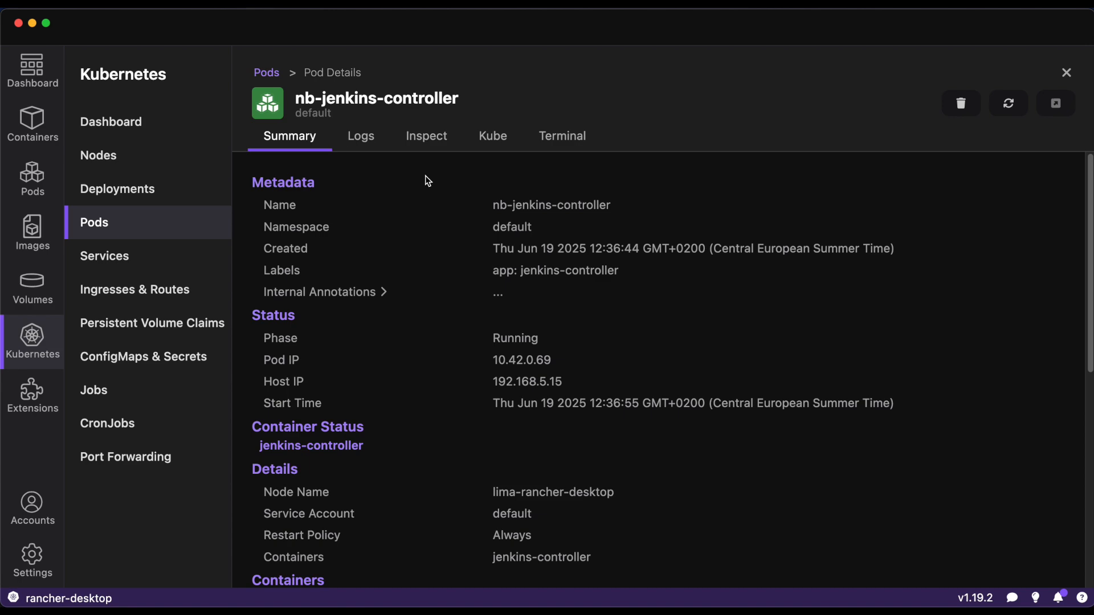
{"action": "left_click", "coordinate": [369, 147]}
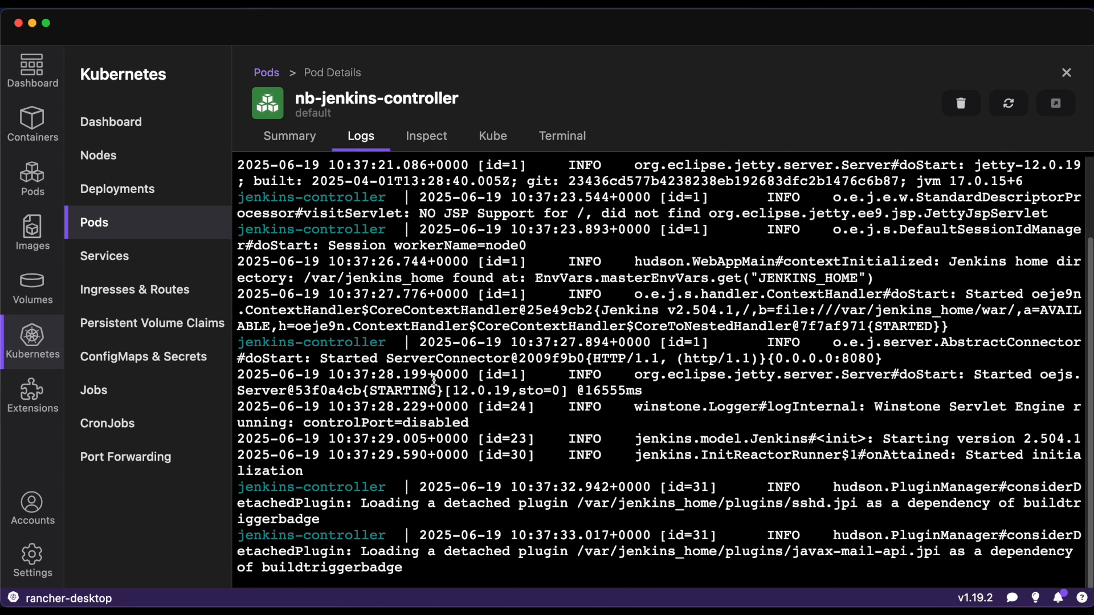
{"action": "left_click", "coordinate": [286, 135]}
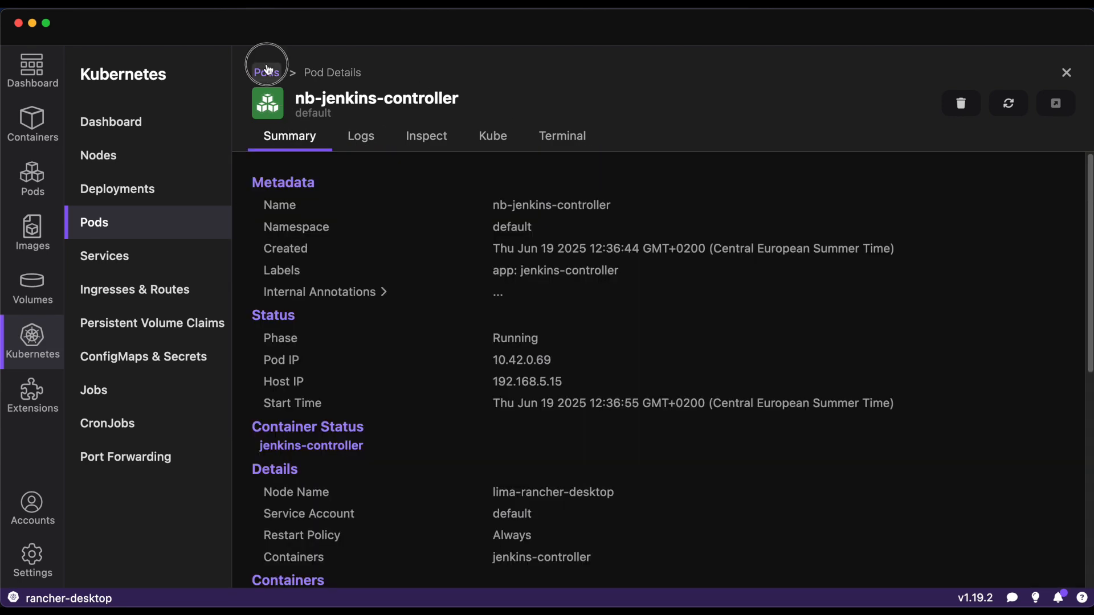
{"action": "left_click", "coordinate": [267, 71]}
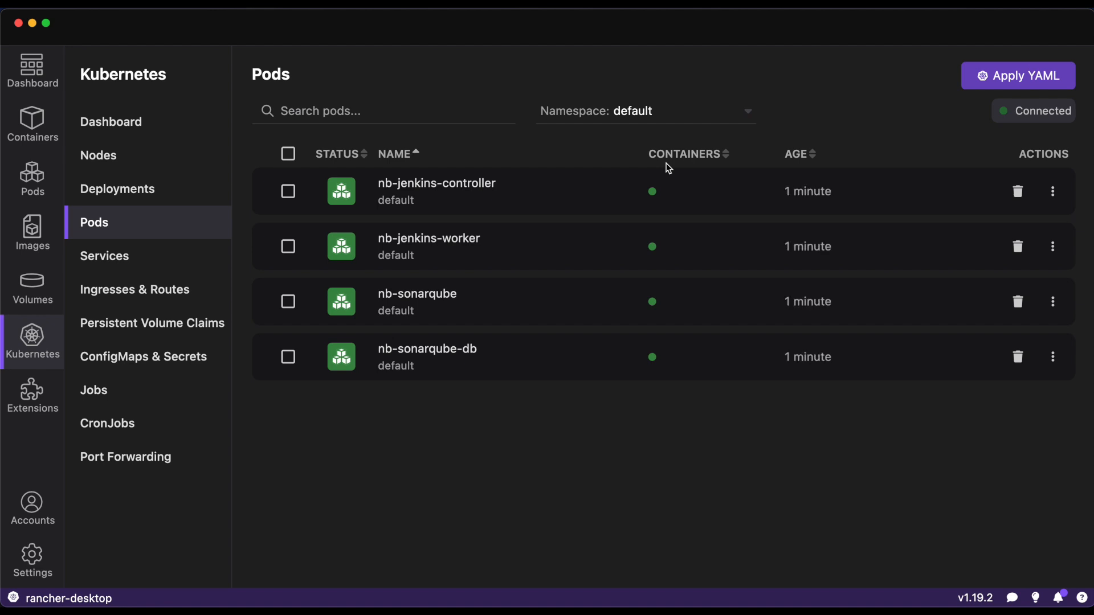
- Switch to Rancher Desktop, open its cluster dashboard, and choose colima from its Kubernetes contexts
{"action": "left_click", "coordinate": [781, 570]}
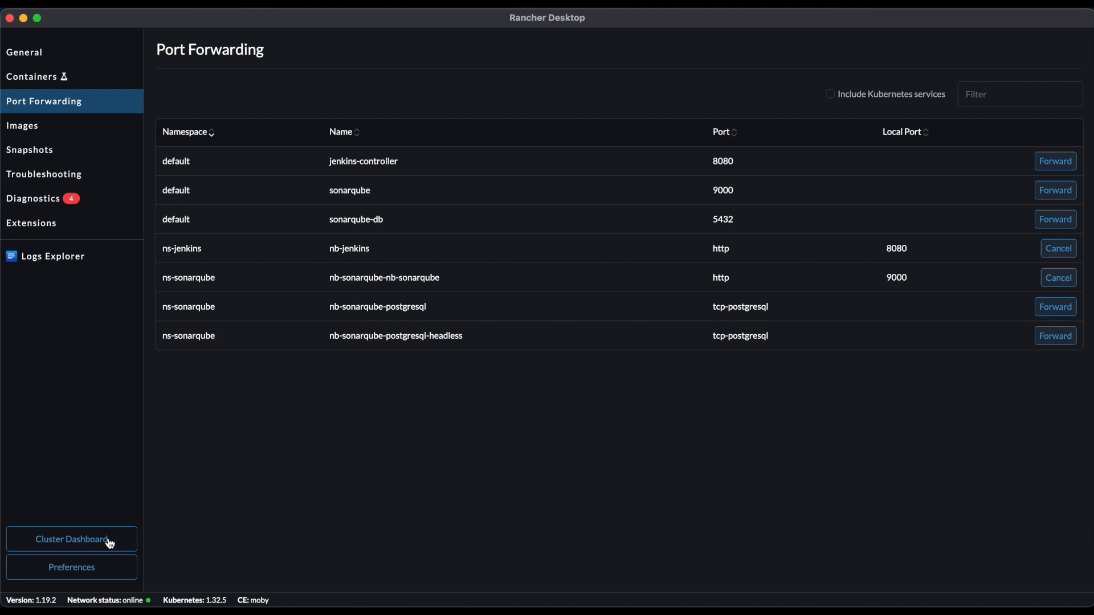
{"action": "left_click", "coordinate": [110, 541]}
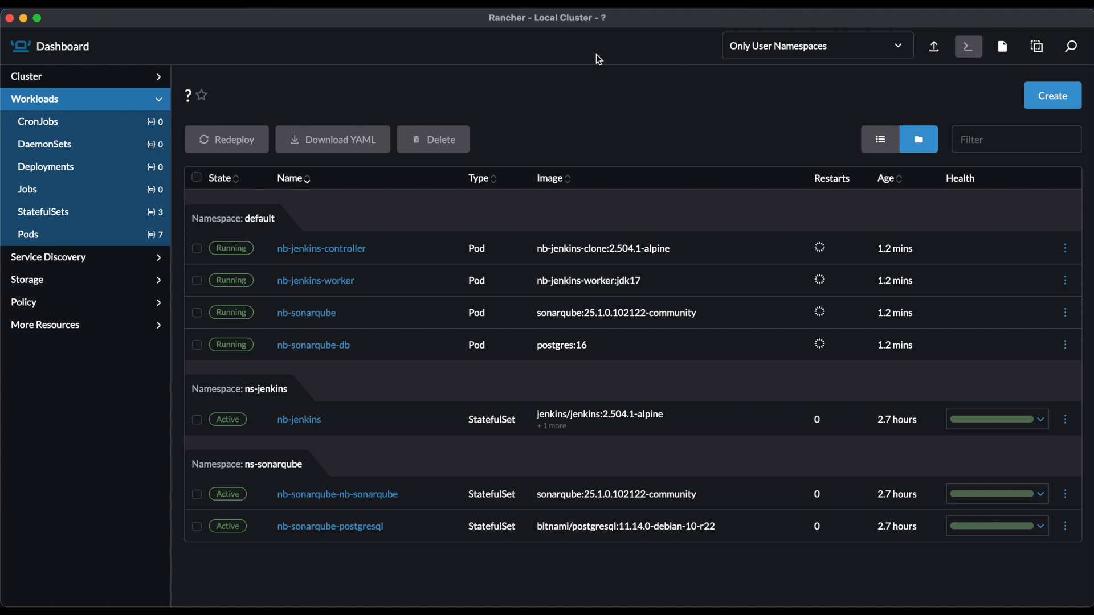
{"action": "left_click", "coordinate": [577, 3]}
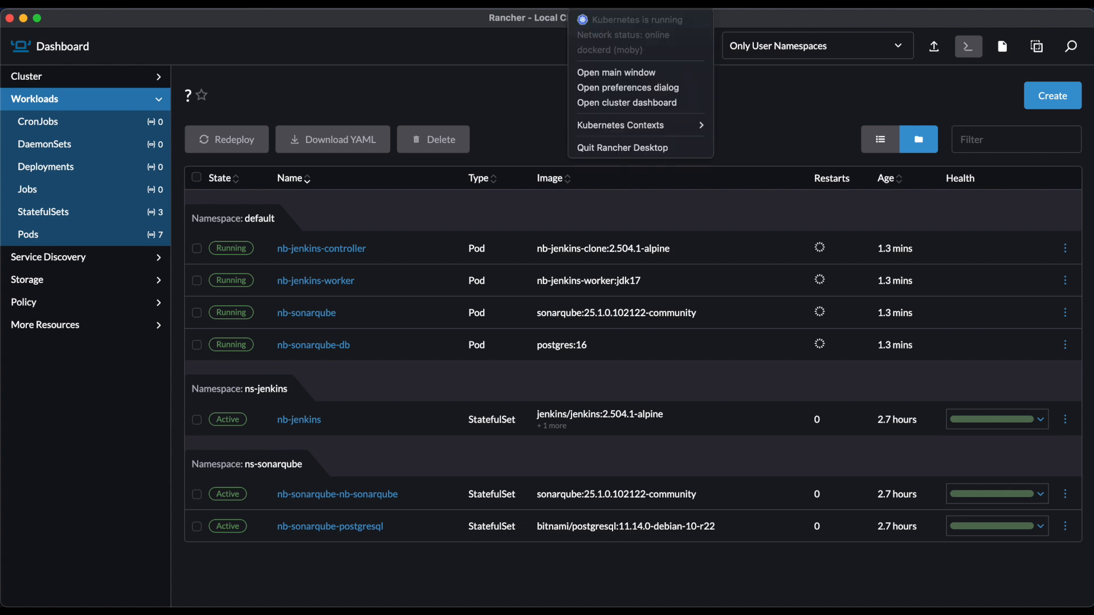
{"action": "mouse_move", "coordinate": [684, 125]}
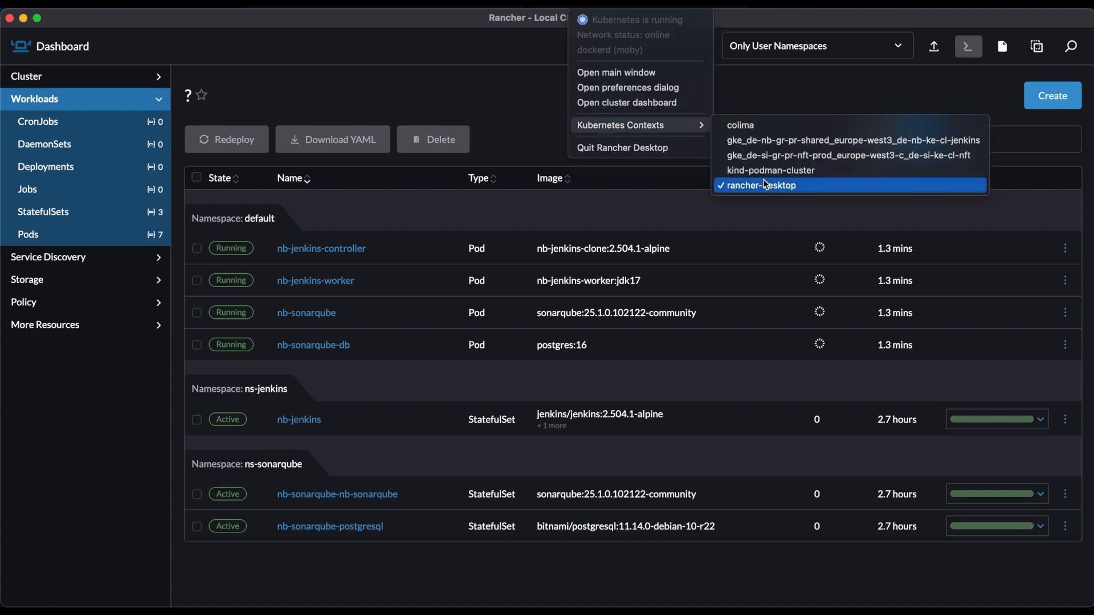
{"action": "left_click", "coordinate": [745, 125]}
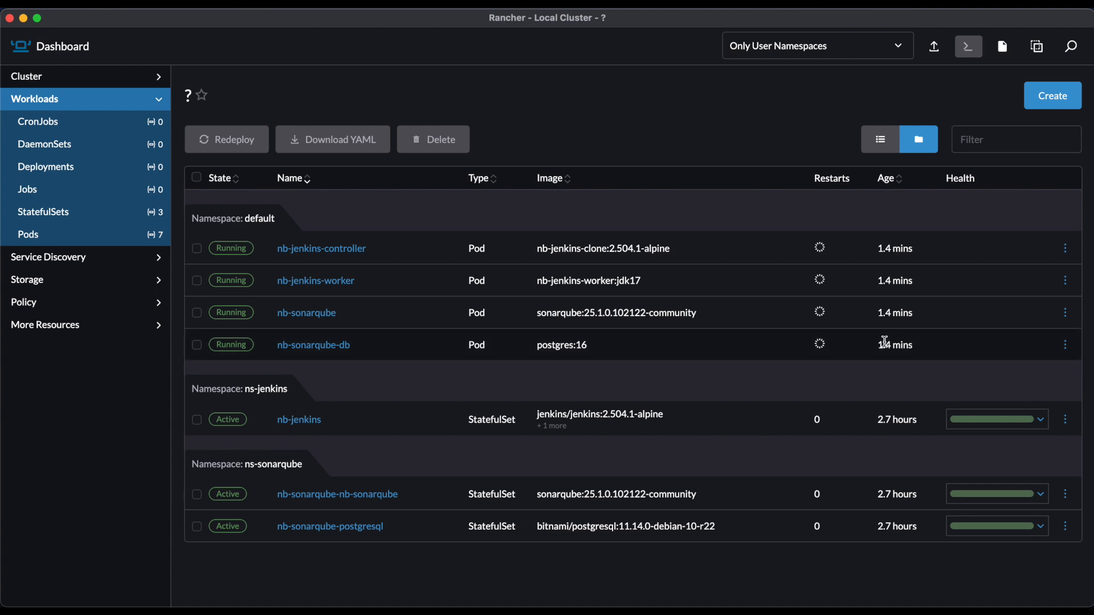
- Inspect the nb-jenkins-controller pod's details in the Rancher dashboard, then view the full pods list and the cluster overview
{"action": "left_click", "coordinate": [547, 248]}
{"action": "left_click", "coordinate": [296, 248]}
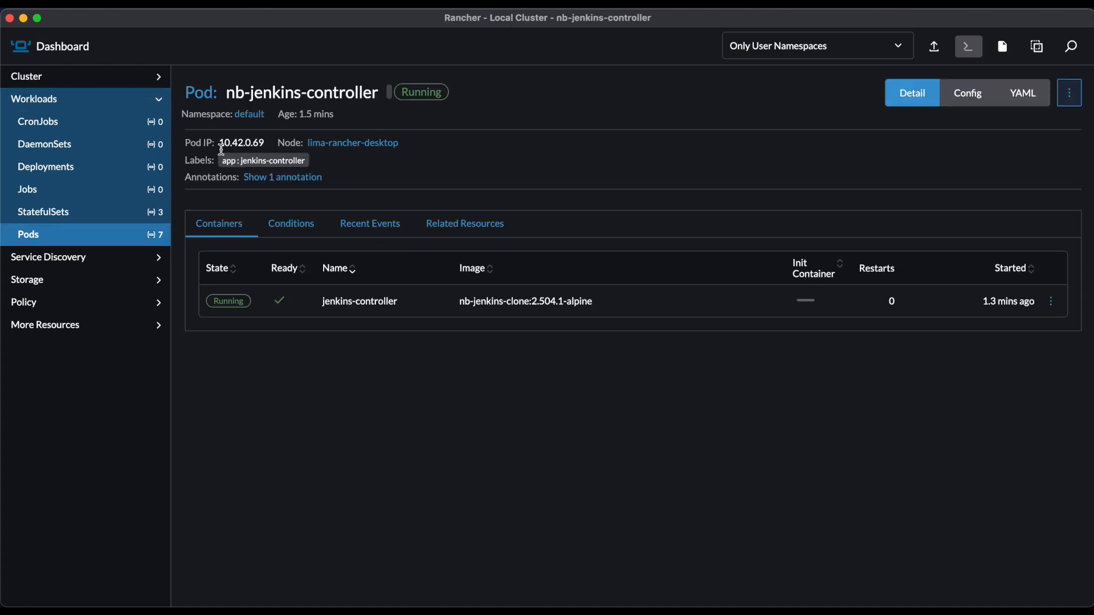
{"action": "left_click", "coordinate": [197, 96]}
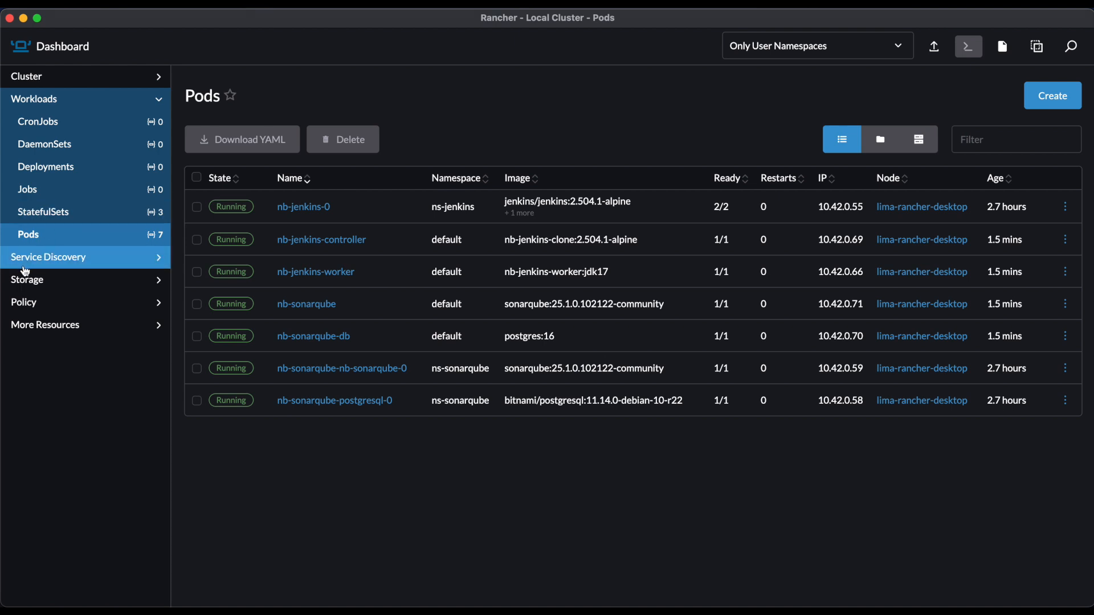
{"action": "left_click", "coordinate": [23, 78]}
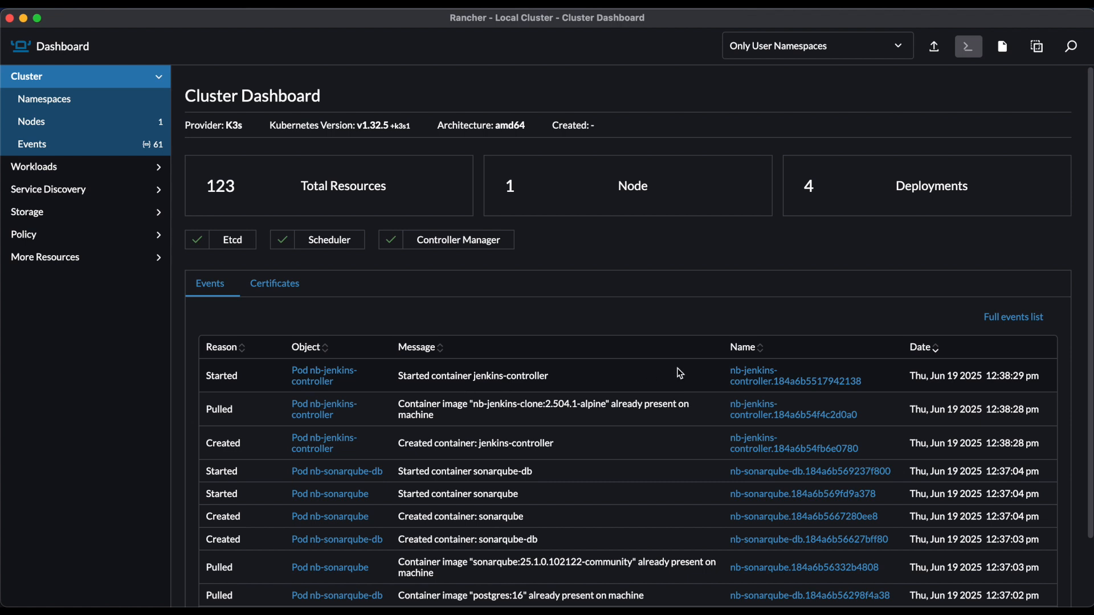
- View the workloads of all user namespaces in the Rancher cluster dashboard
{"action": "left_click", "coordinate": [71, 166]}
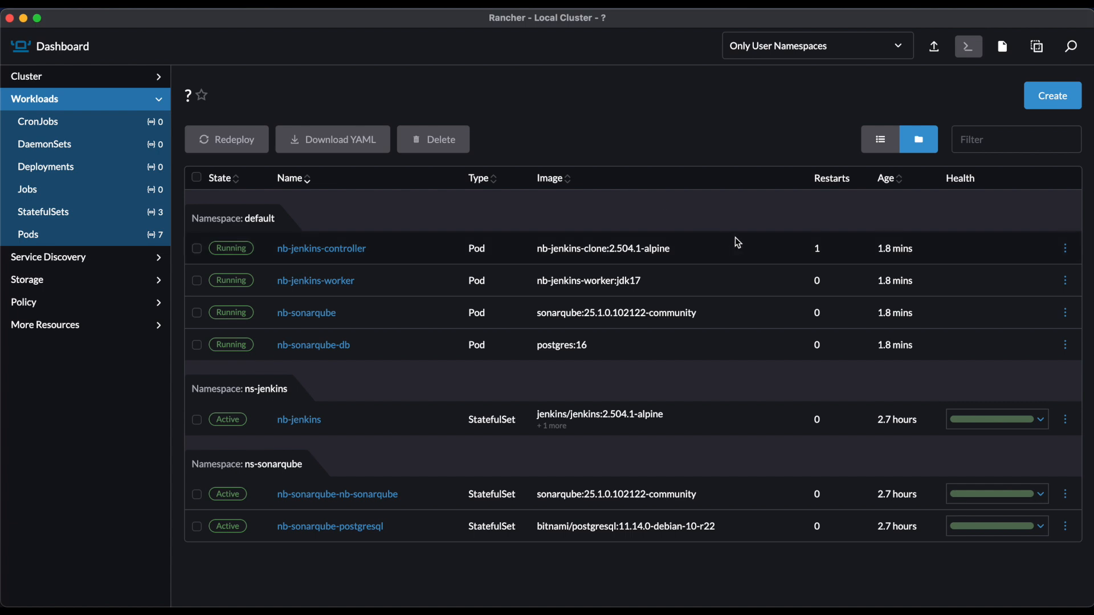
{"action": "left_click", "coordinate": [587, 8]}
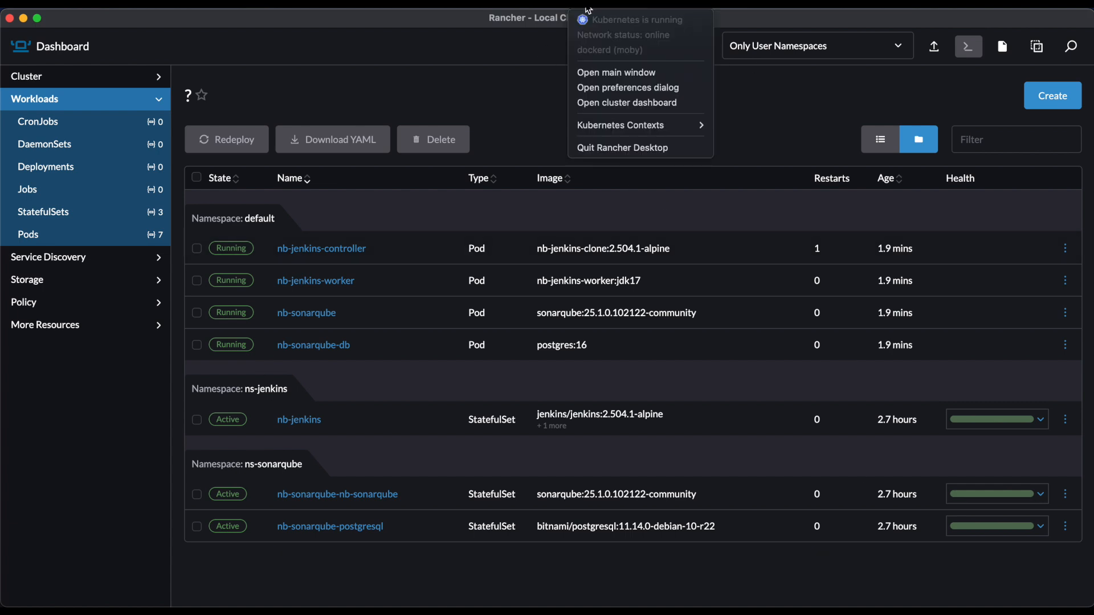
{"action": "left_click", "coordinate": [808, 125]}
- Switch to Podman Desktop and list the concourse namespace's pods, then return to Rancher Desktop and open its cluster dashboard
{"action": "left_click", "coordinate": [900, 570]}
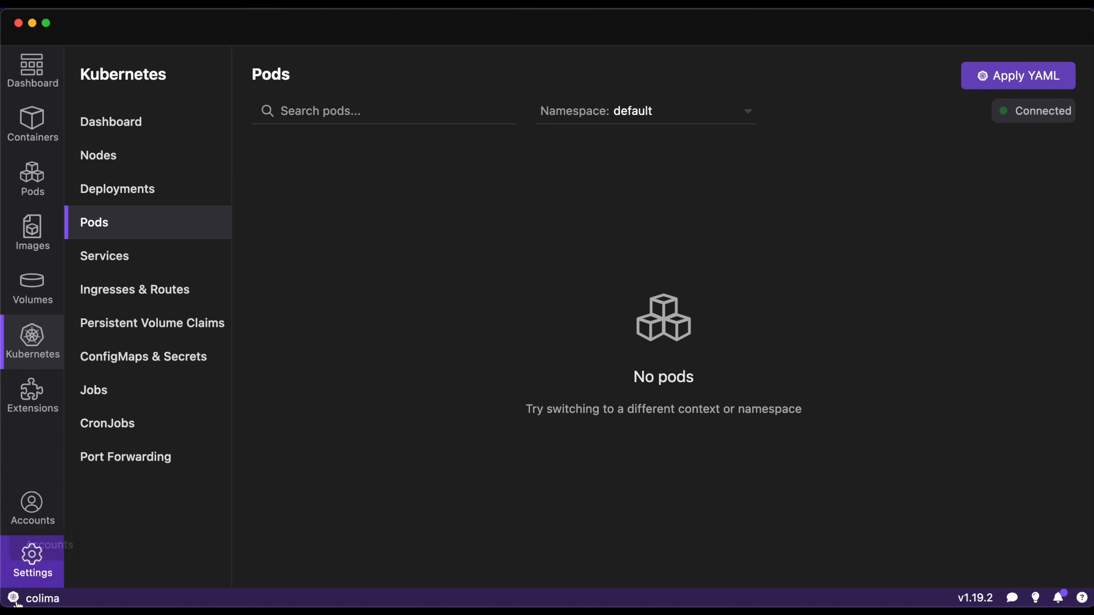
{"action": "left_click", "coordinate": [694, 110]}
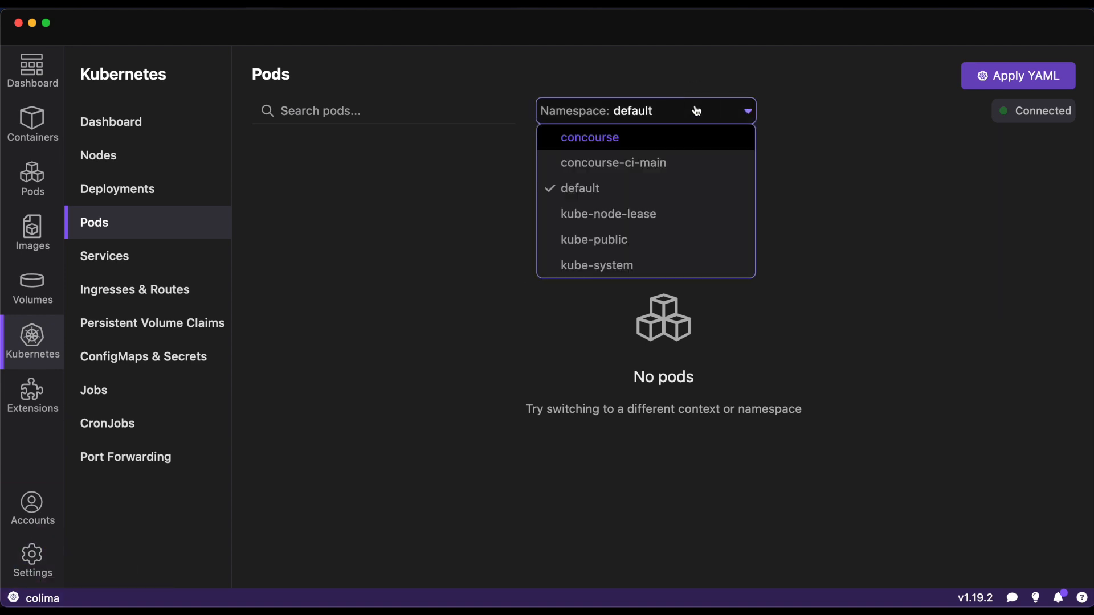
{"action": "left_click", "coordinate": [648, 144]}
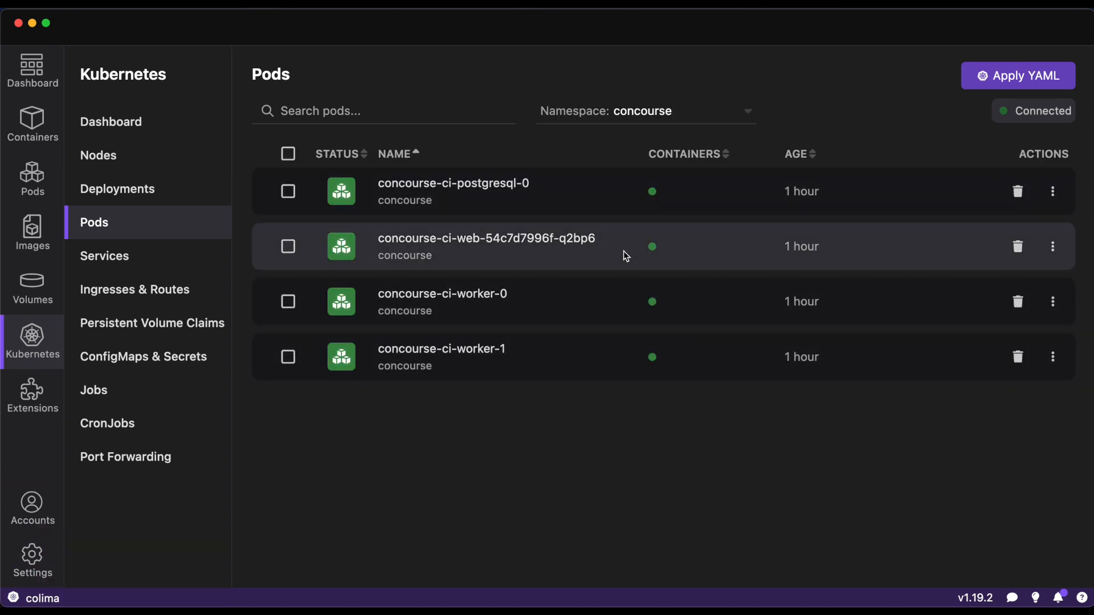
{"action": "left_click", "coordinate": [792, 591]}
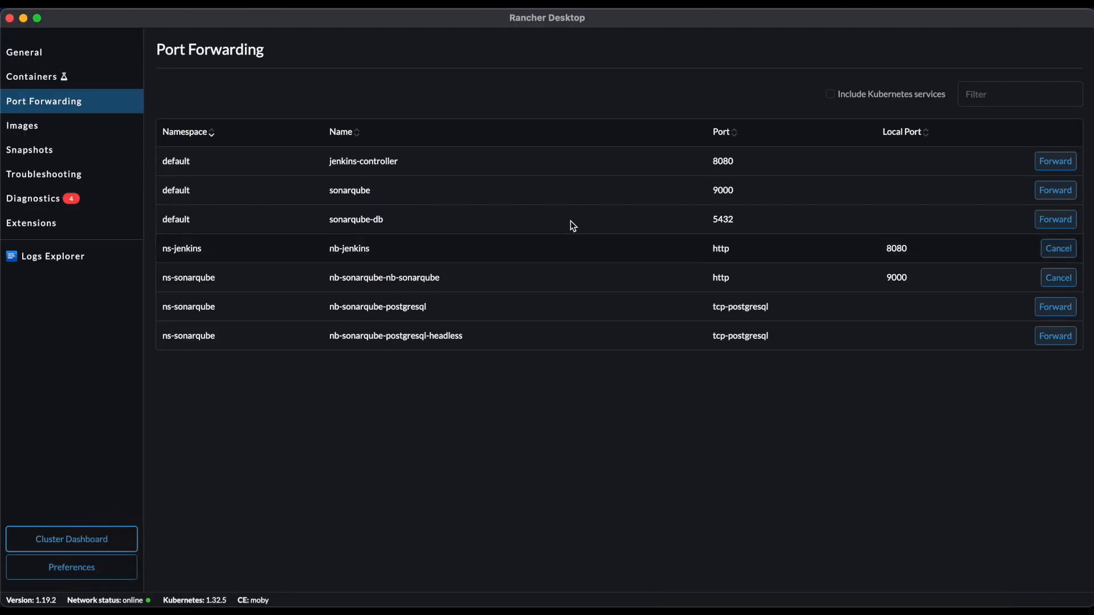
{"action": "left_click", "coordinate": [119, 541]}
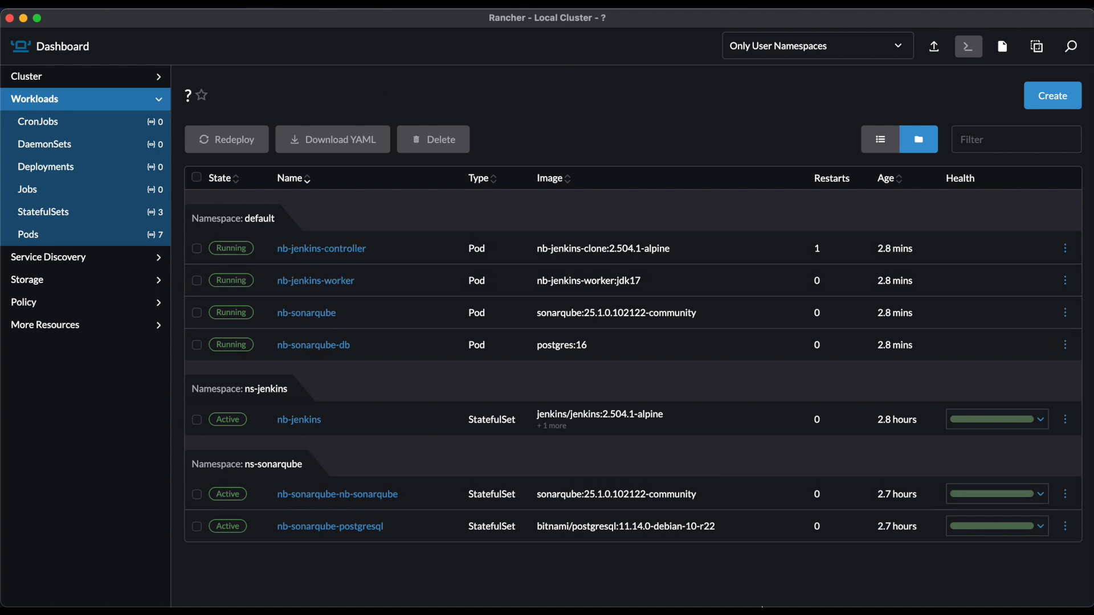
- Return to Podman Desktop, change the Kubernetes context to rancher-desktop and show the default namespace's pods
{"action": "left_click", "coordinate": [896, 572]}
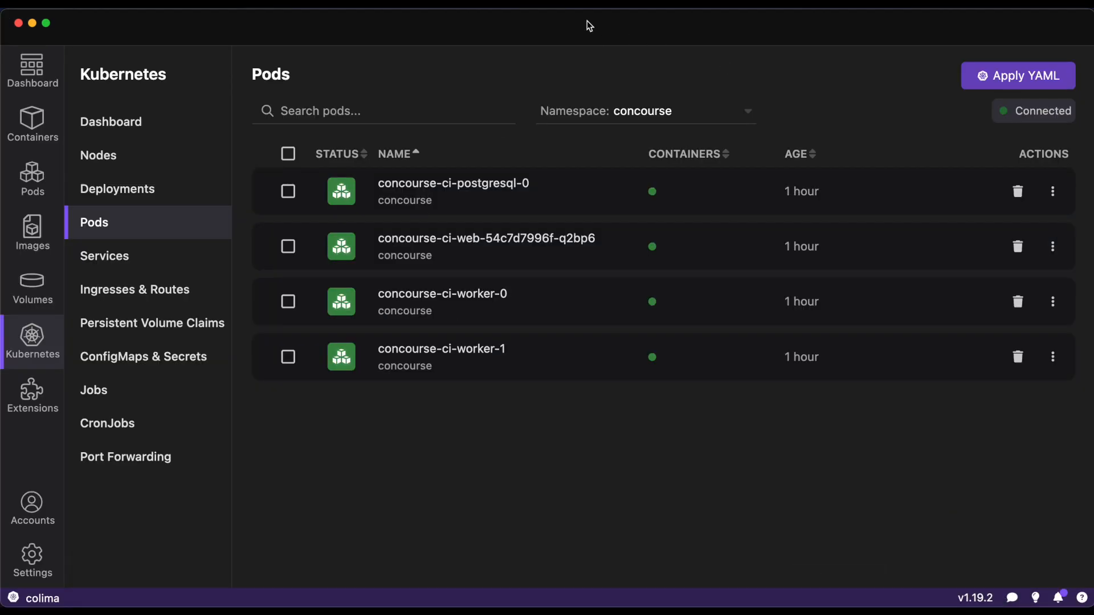
{"action": "left_click", "coordinate": [44, 598]}
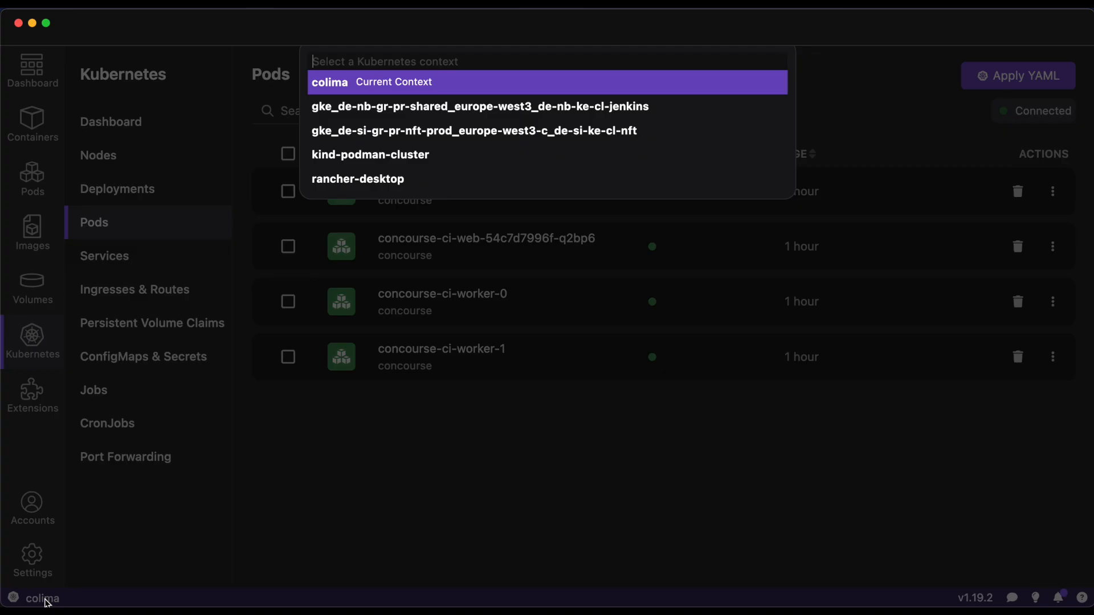
{"action": "left_click", "coordinate": [394, 181]}
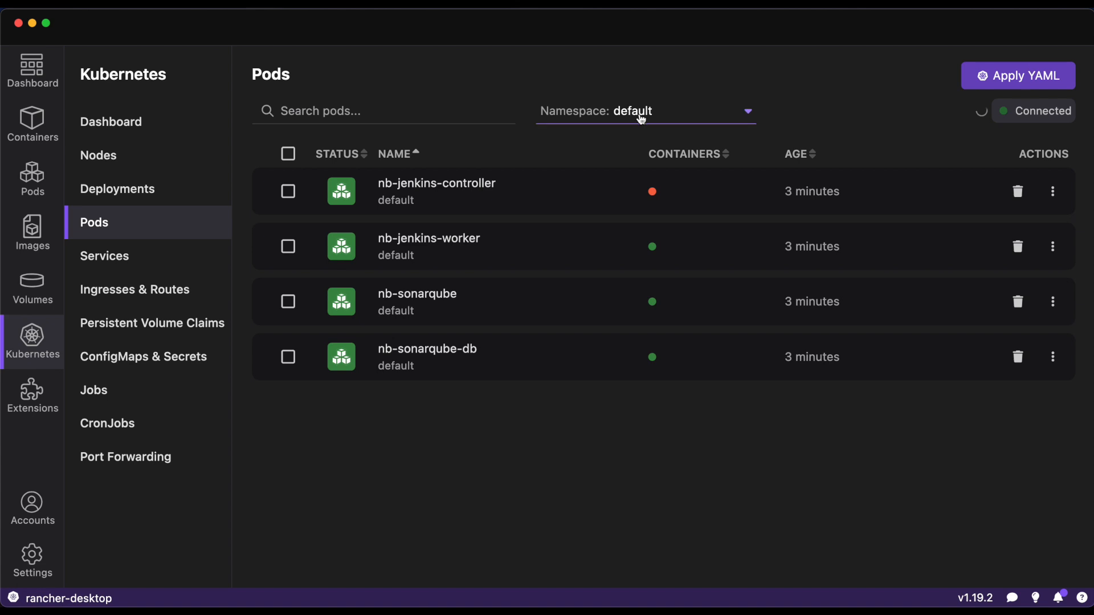
{"action": "left_click", "coordinate": [658, 112]}
{"action": "left_click", "coordinate": [658, 139]}
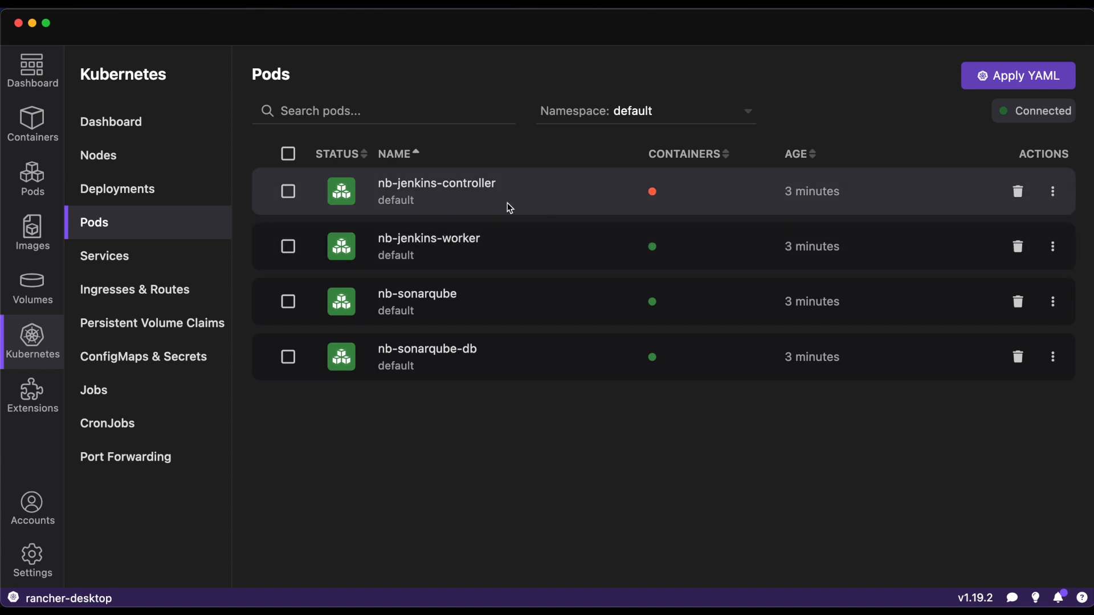
- Inspect the nb-jenkins-controller and nb-sonarqube-db pods and read the nb-sonarqube pod's logs, then return to the pods list
{"action": "left_click", "coordinate": [479, 194]}
{"action": "left_click", "coordinate": [272, 71]}
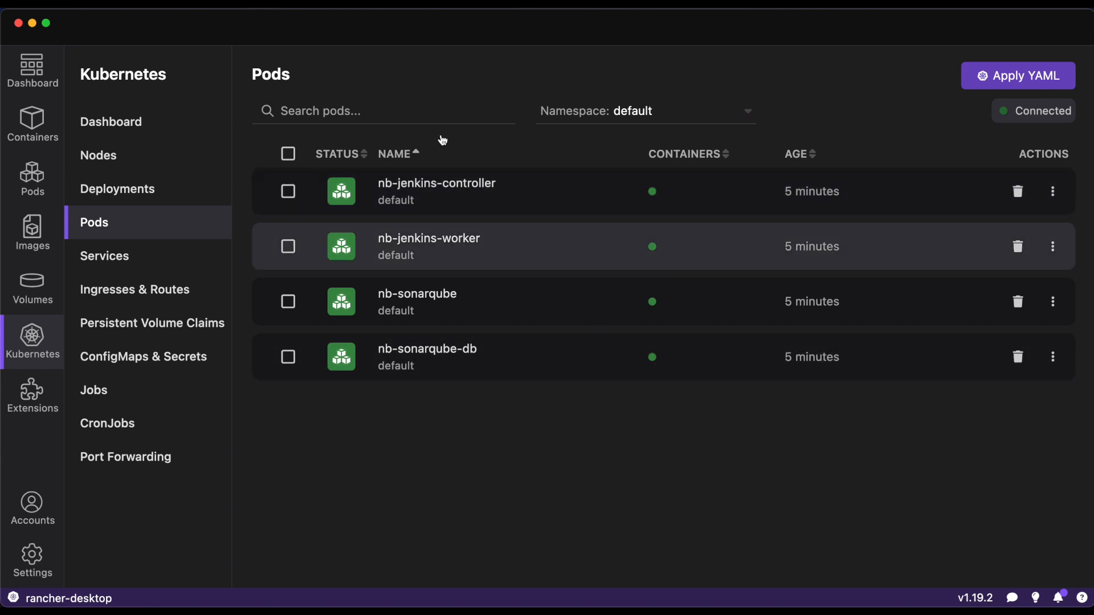
{"action": "left_click", "coordinate": [454, 370]}
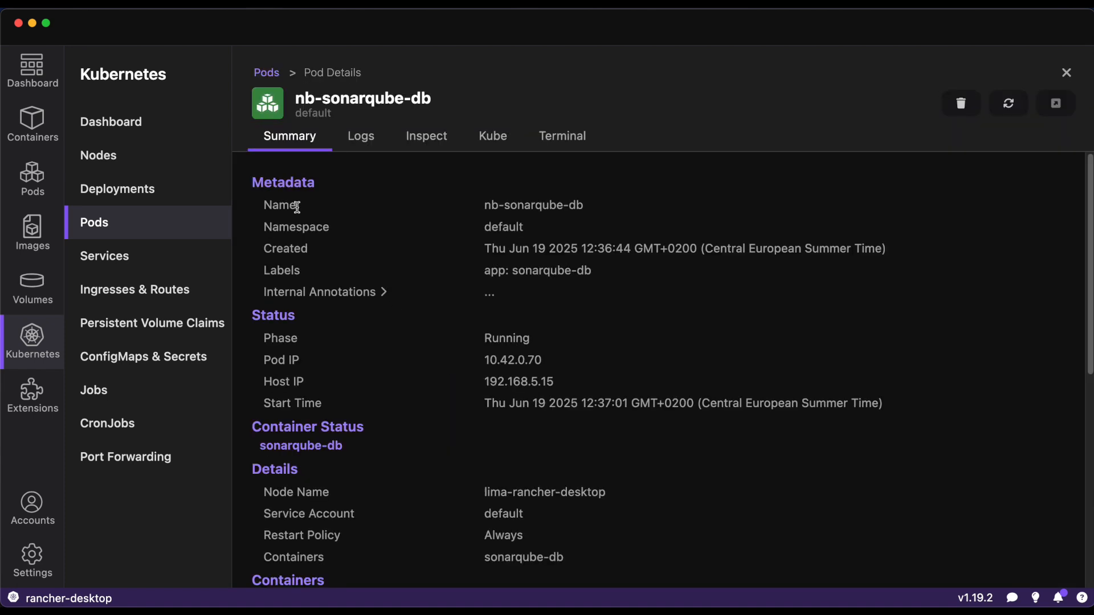
{"action": "left_click", "coordinate": [264, 83]}
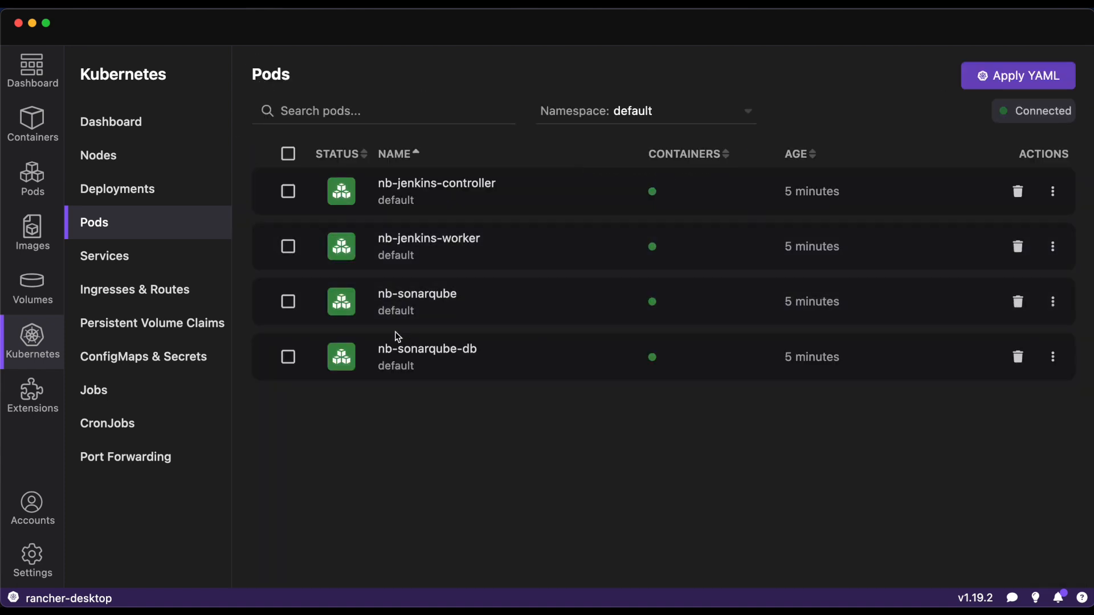
{"action": "left_click", "coordinate": [423, 299]}
{"action": "left_click", "coordinate": [354, 134]}
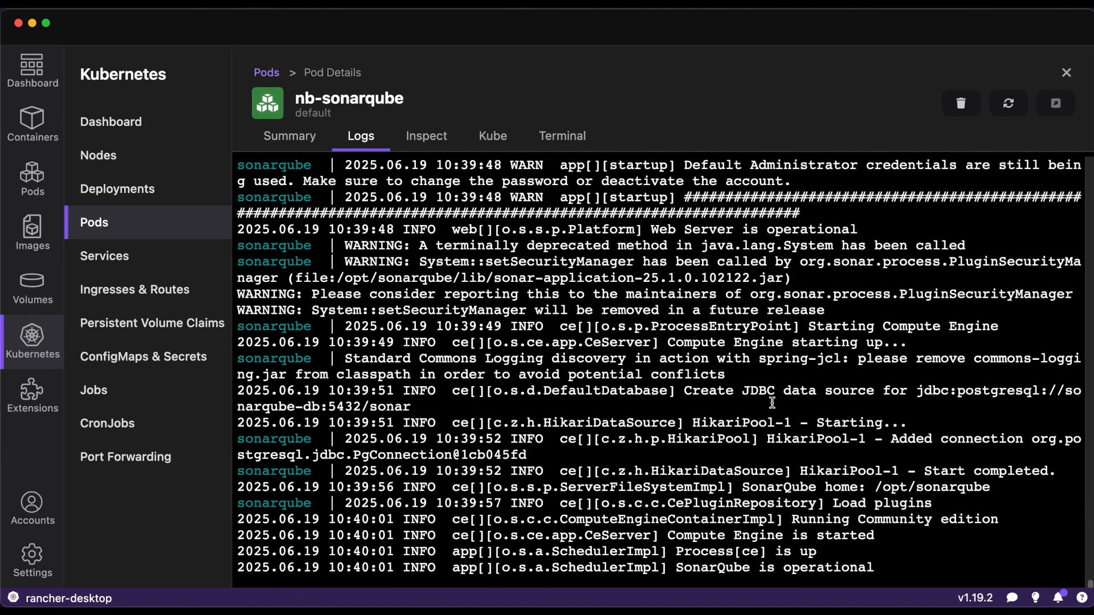
{"action": "left_click", "coordinate": [274, 78]}
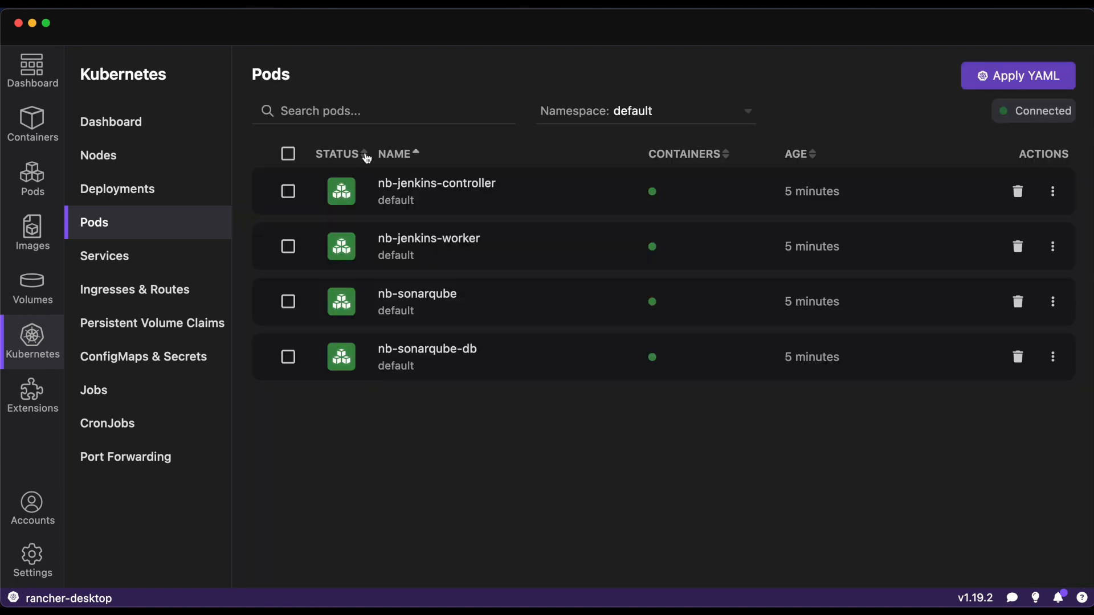
- Examine the nb-jenkins-controller pod's logs and the events in its summary, then return to the pods list
{"action": "left_click", "coordinate": [406, 186]}
{"action": "left_click", "coordinate": [371, 132]}
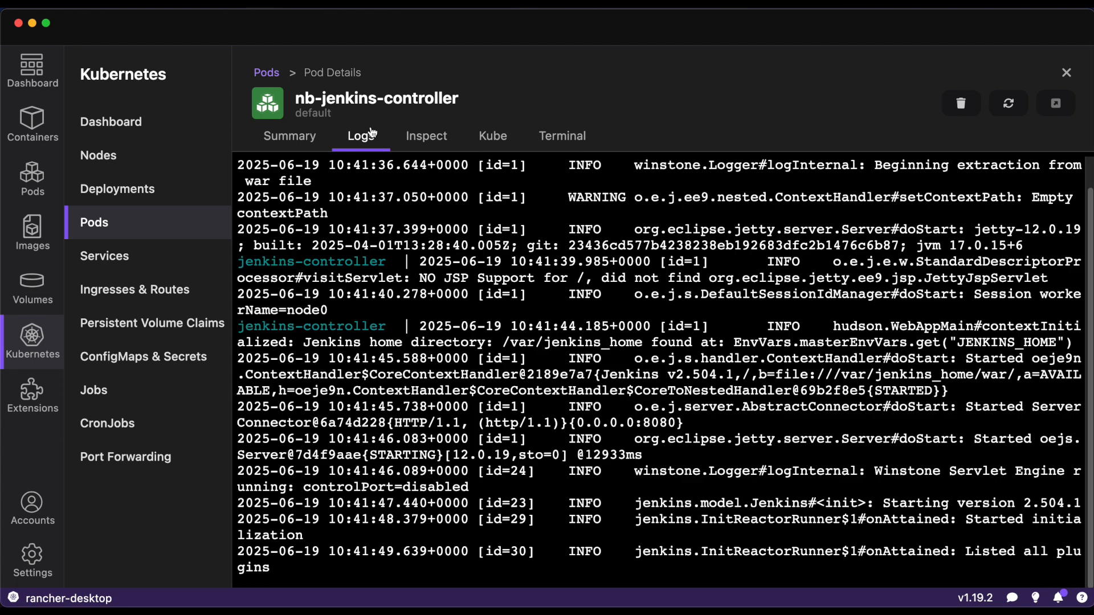
{"action": "scroll", "coordinate": [719, 365], "scroll_direction": "up", "scroll_amount": 2}
{"action": "scroll", "coordinate": [719, 366], "scroll_direction": "down", "scroll_amount": 2}
{"action": "left_click_drag", "start_coordinate": [963, 552], "coordinate": [976, 553]}
{"action": "left_click", "coordinate": [289, 137]}
{"action": "scroll", "coordinate": [424, 513], "scroll_direction": "down", "scroll_amount": 10}
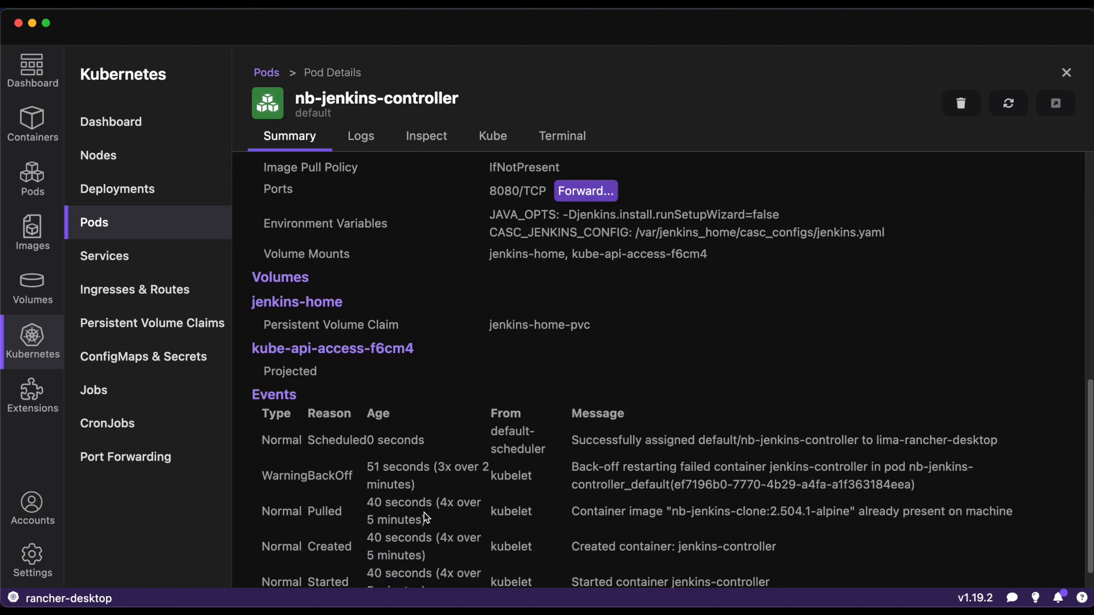
{"action": "scroll", "coordinate": [424, 512], "scroll_direction": "down", "scroll_amount": 1}
{"action": "left_click_drag", "start_coordinate": [360, 443], "coordinate": [749, 444]}
{"action": "left_click", "coordinate": [447, 443]}
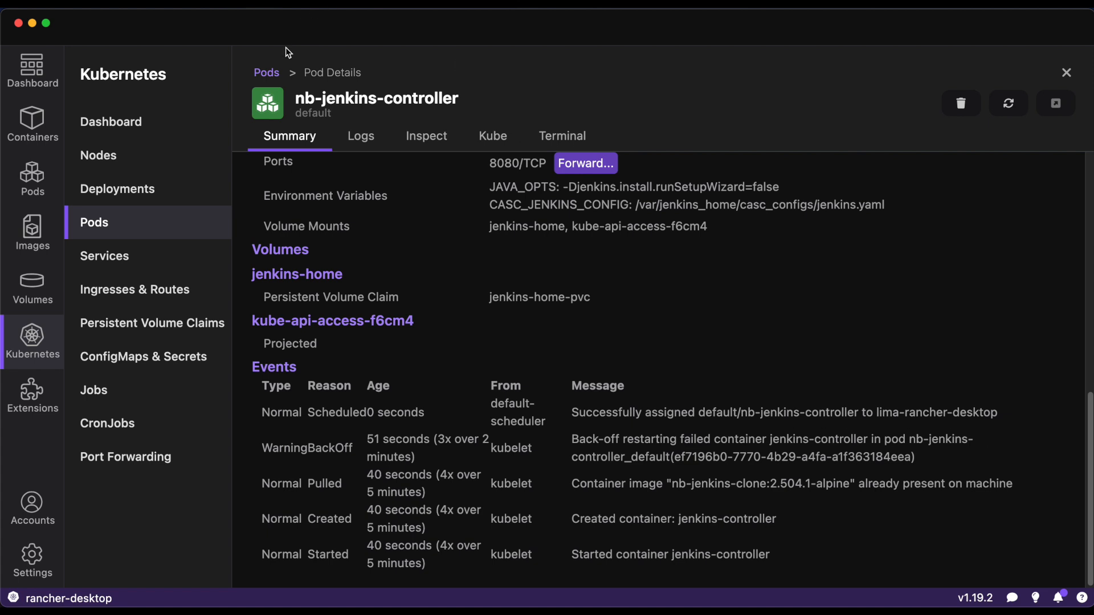
{"action": "left_click", "coordinate": [274, 75]}
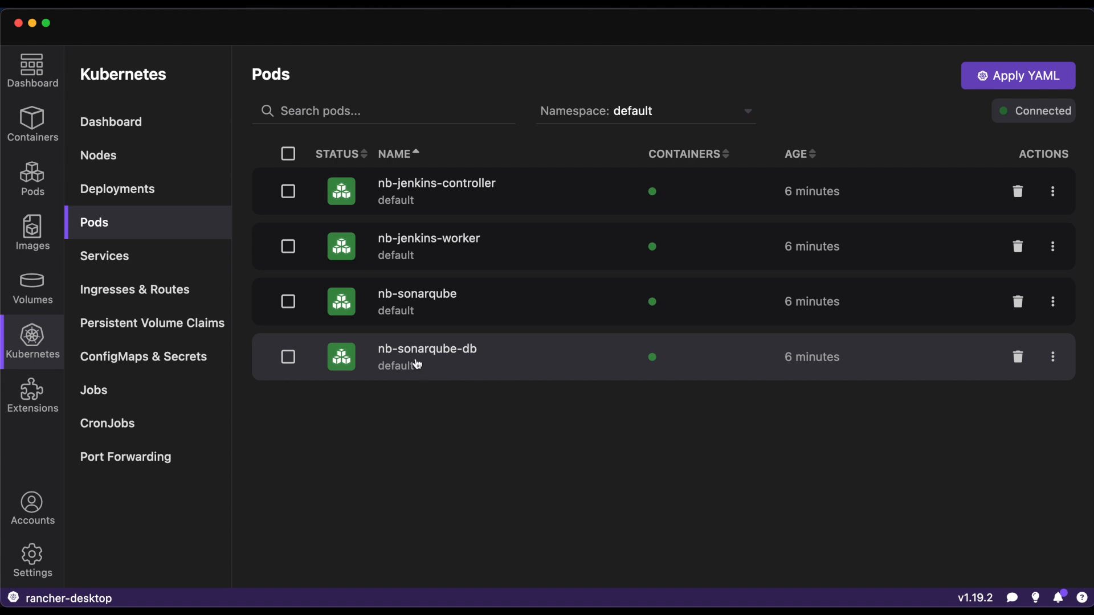
- Forward port 9000 of the sonarqube service in the default namespace, then remove that forwarding
{"action": "left_click", "coordinate": [164, 255]}
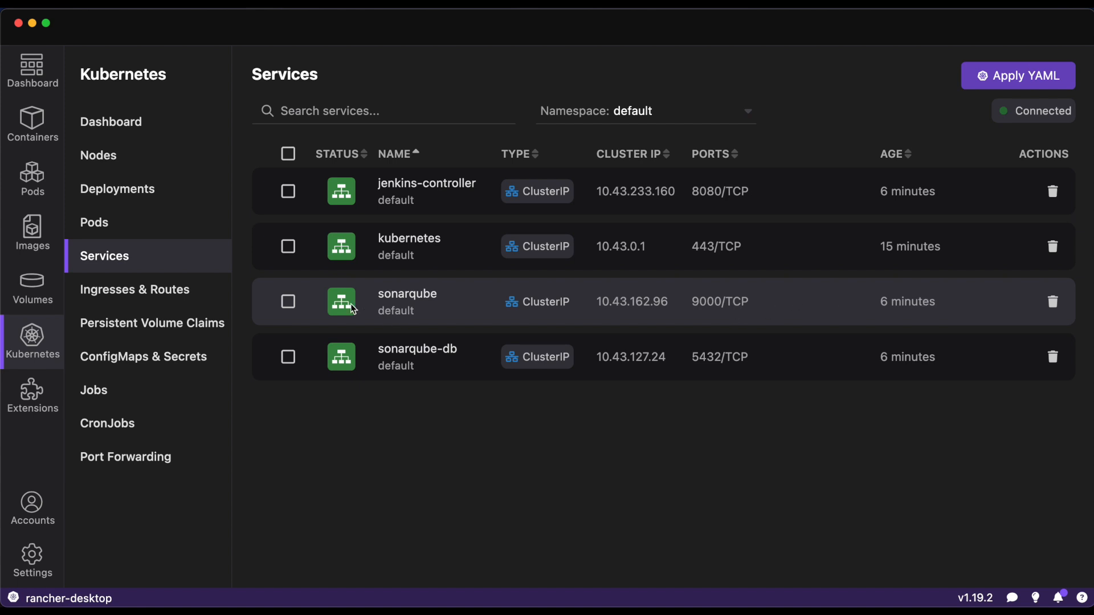
{"action": "left_click", "coordinate": [412, 294]}
{"action": "left_click", "coordinate": [564, 384]}
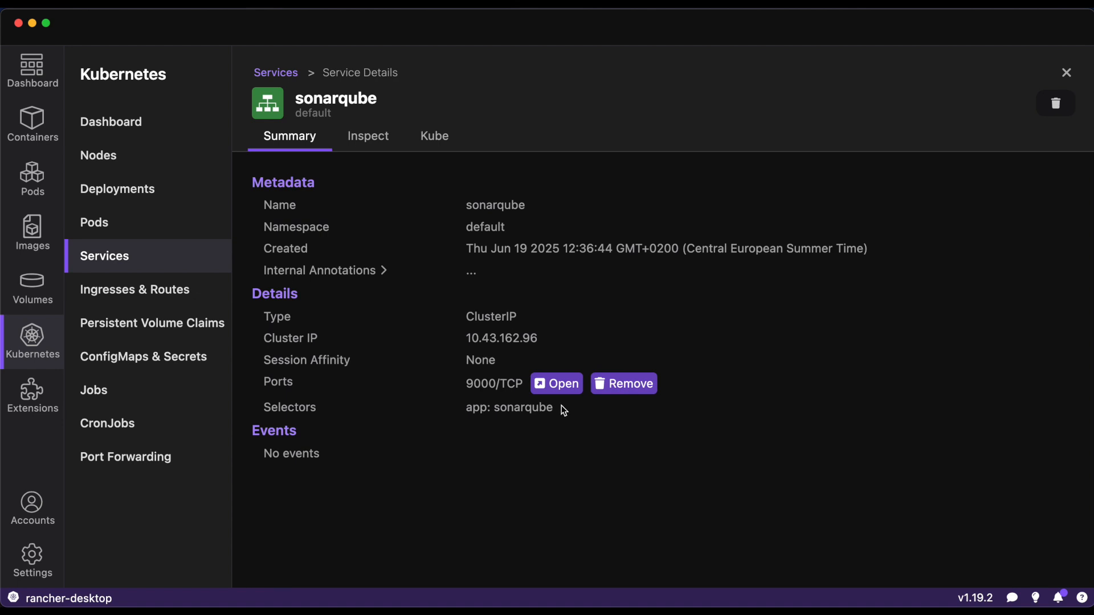
{"action": "left_click", "coordinate": [596, 393]}
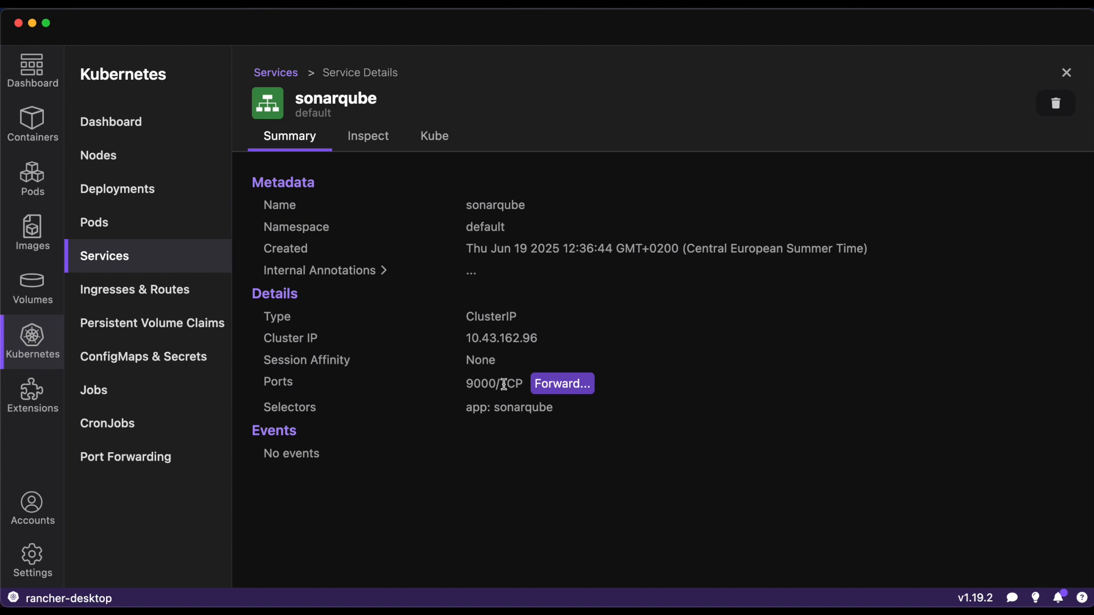
{"action": "left_click_drag", "start_coordinate": [466, 391], "coordinate": [496, 385]}
- Switch to Chrome, view the sonar-scanner Jenkins job, and reload the callback_test SonarQube dashboard at localhost:9000
{"action": "left_click", "coordinate": [227, 567]}
{"action": "left_click", "coordinate": [311, 25]}
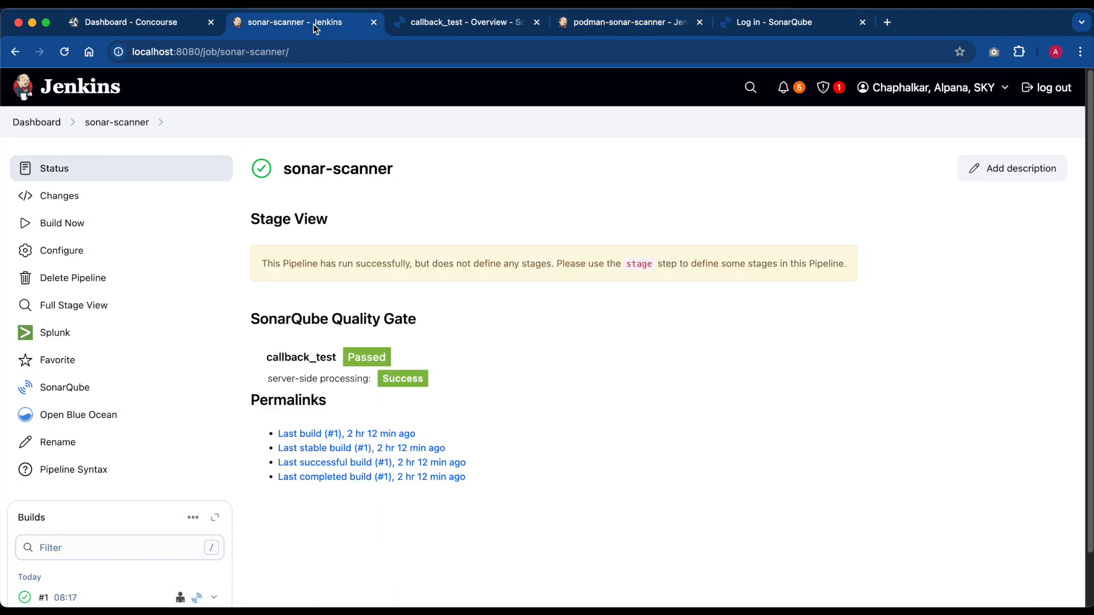
{"action": "left_click", "coordinate": [439, 21]}
{"action": "left_click", "coordinate": [64, 52]}
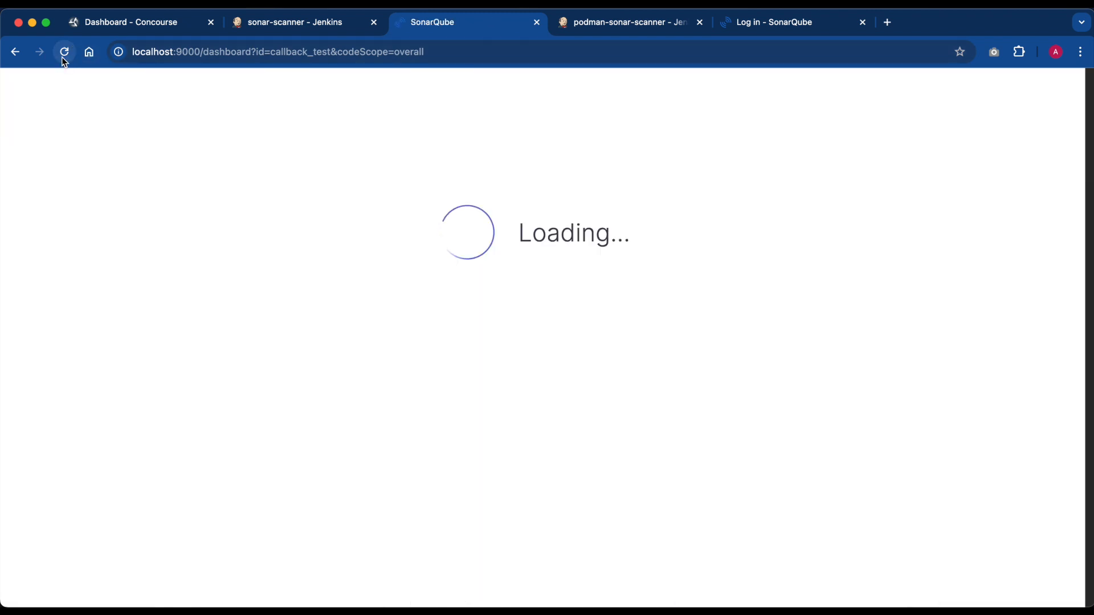
{"action": "mouse_move", "coordinate": [583, 598]}
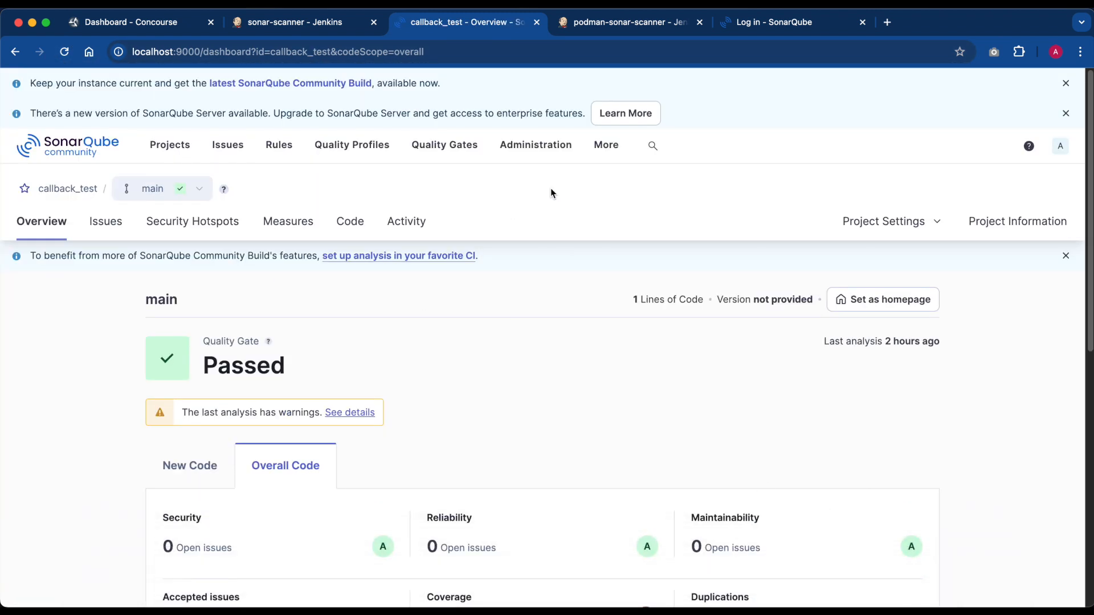
{"action": "mouse_move", "coordinate": [630, 604]}
- Switch to Rancher Desktop and change the nb-sonarqube-nb-sonarqube service's forwarded local port to 9900
{"action": "left_click", "coordinate": [776, 567]}
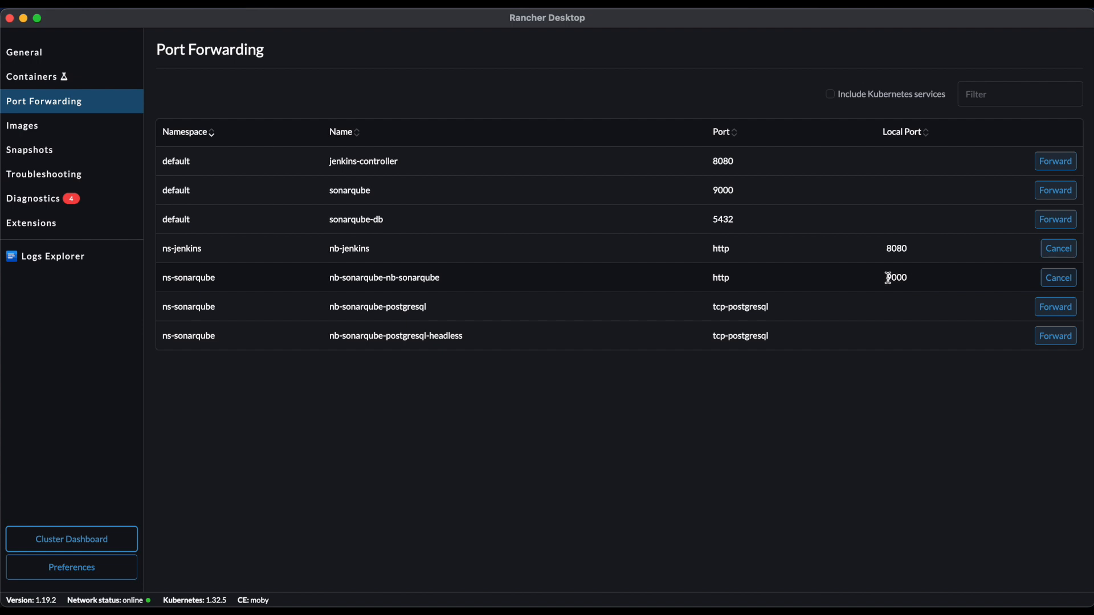
{"action": "left_click", "coordinate": [1042, 282]}
{"action": "left_click", "coordinate": [1055, 277]}
{"action": "type", "text": "9"}
{"action": "type", "text": "09"}
{"action": "key", "text": "BackSpace"}
{"action": "key", "text": "BackSpace"}
{"action": "type", "text": "900"}
{"action": "key", "text": "Return"}
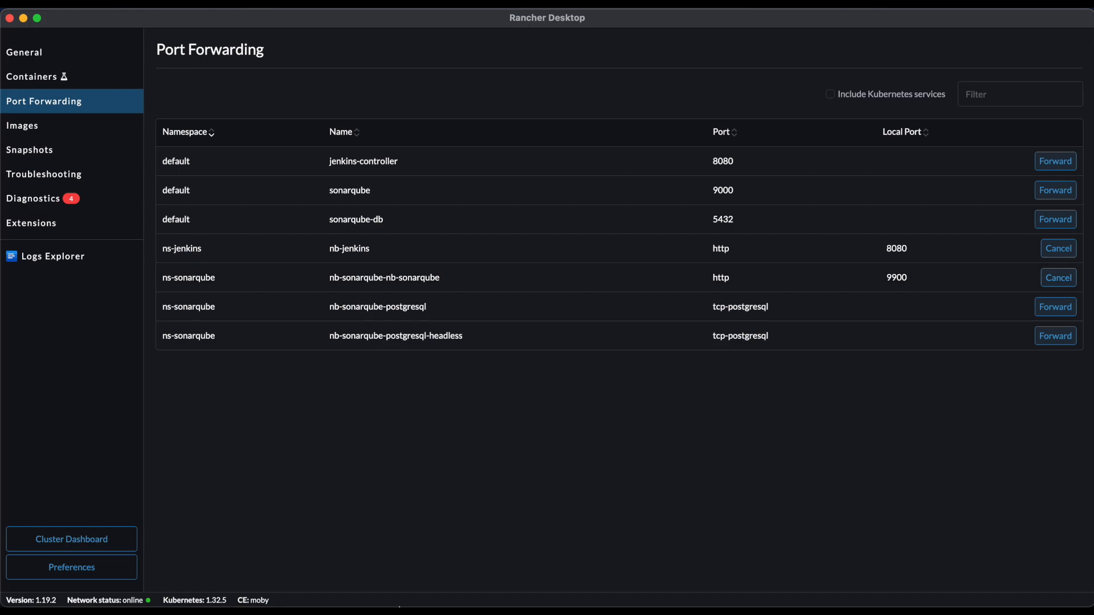
- Return to Chrome, load SonarQube at localhost:9900/projects and open callback_test, then view the SonarQube login page at localhost:7000
{"action": "left_click", "coordinate": [227, 566]}
{"action": "left_click", "coordinate": [260, 51]}
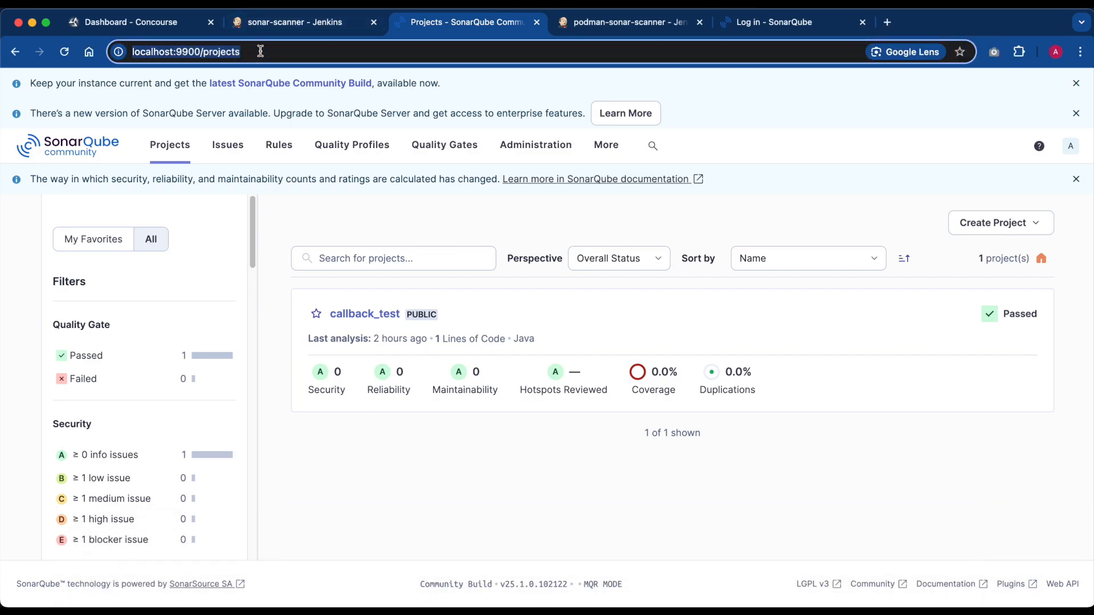
{"action": "key", "text": "Return"}
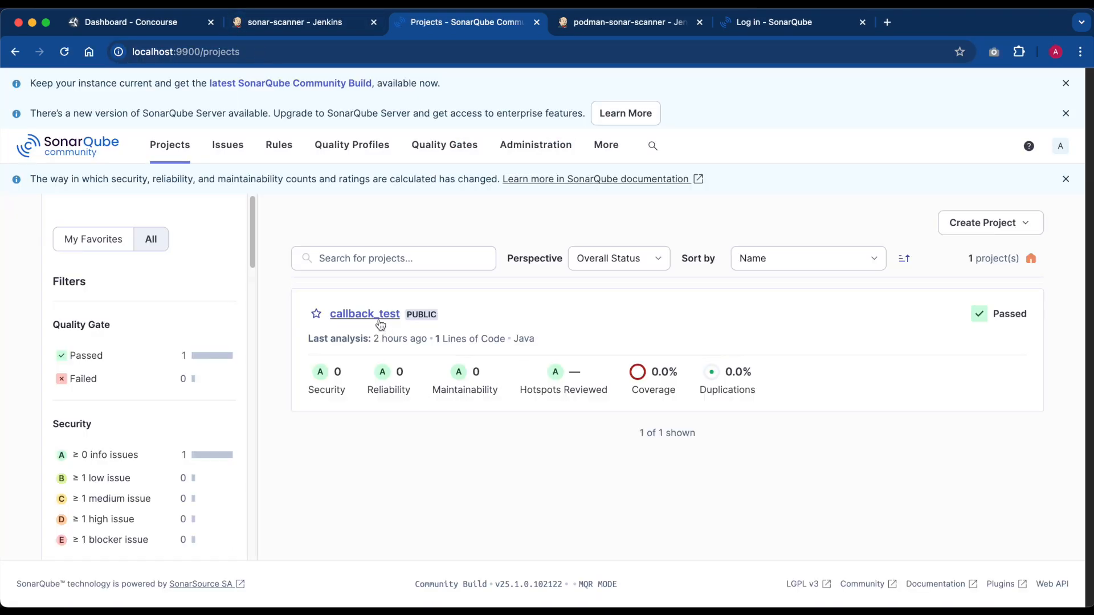
{"action": "left_click", "coordinate": [380, 319]}
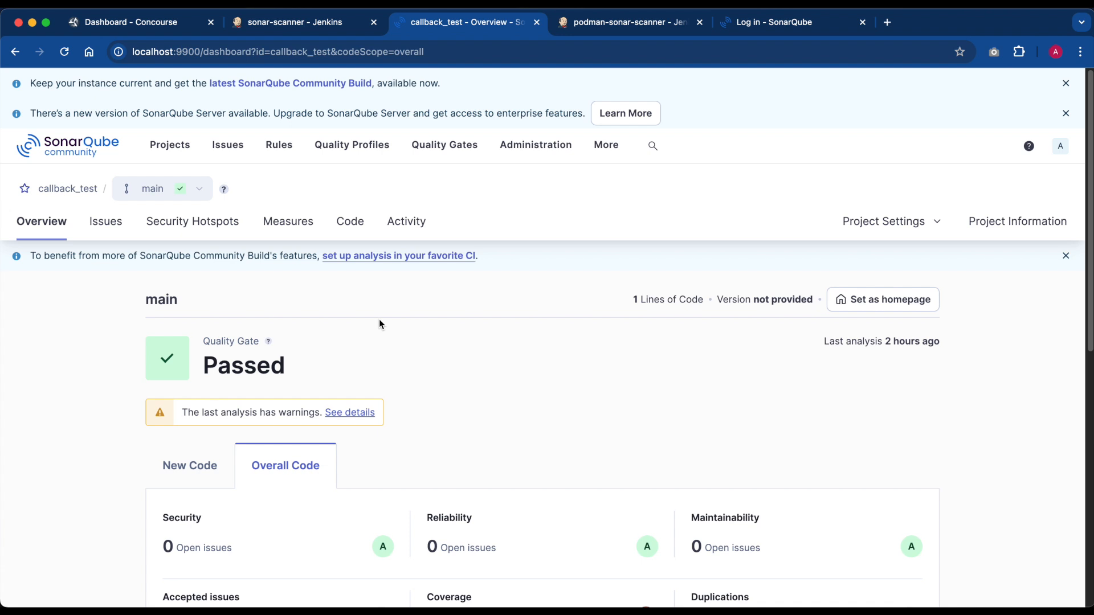
{"action": "left_click", "coordinate": [792, 23]}
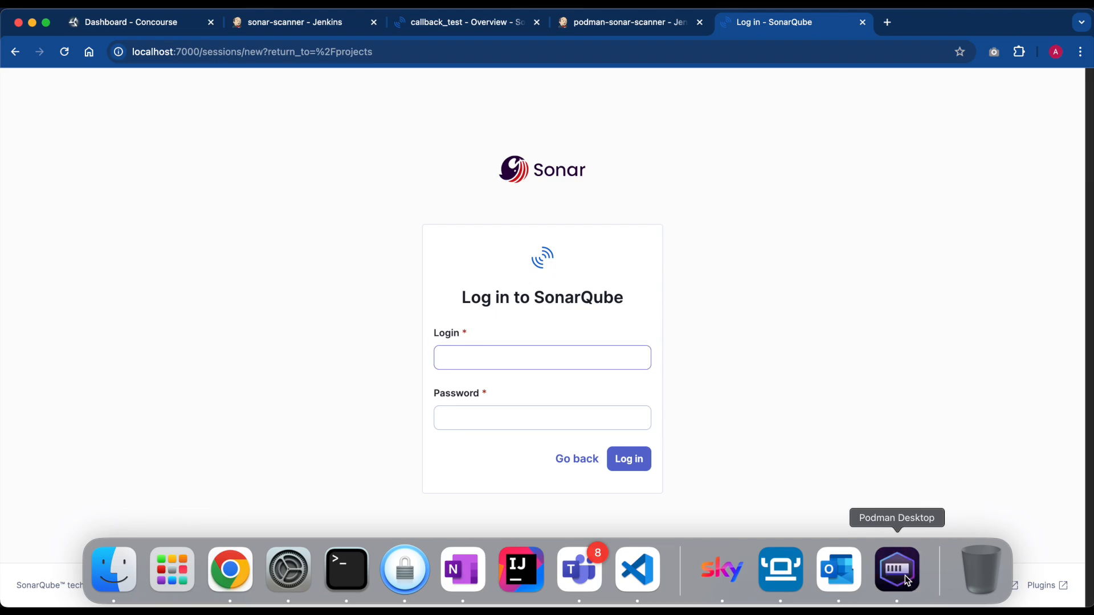
- Switch to Podman Desktop, show the default namespace's pods and open the nb-sonarqube pod's summary
{"action": "left_click", "coordinate": [896, 569]}
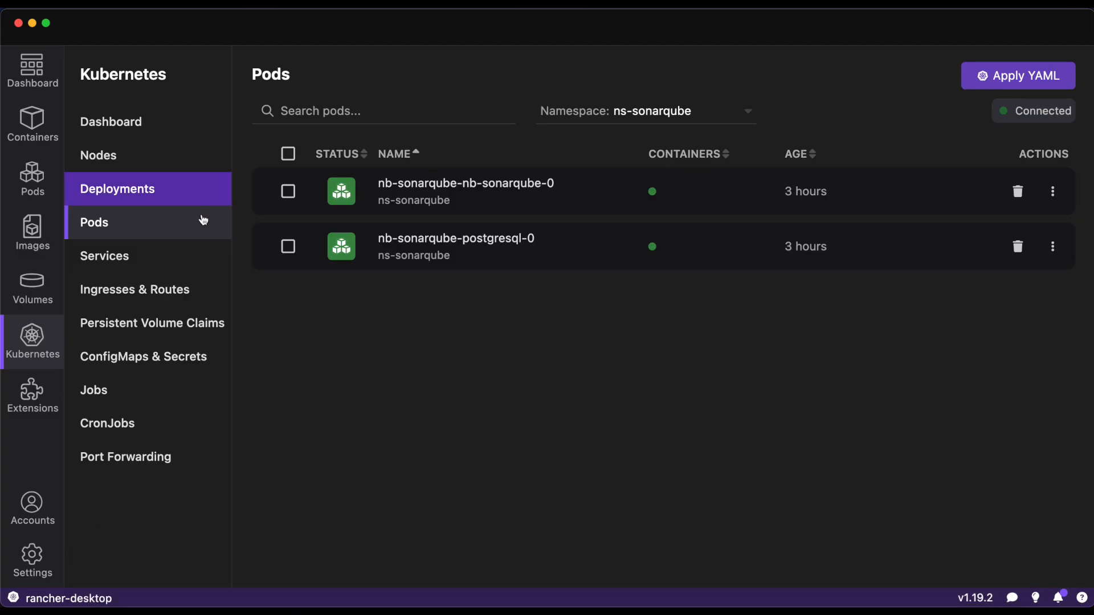
{"action": "left_click", "coordinate": [708, 114]}
{"action": "left_click", "coordinate": [574, 137]}
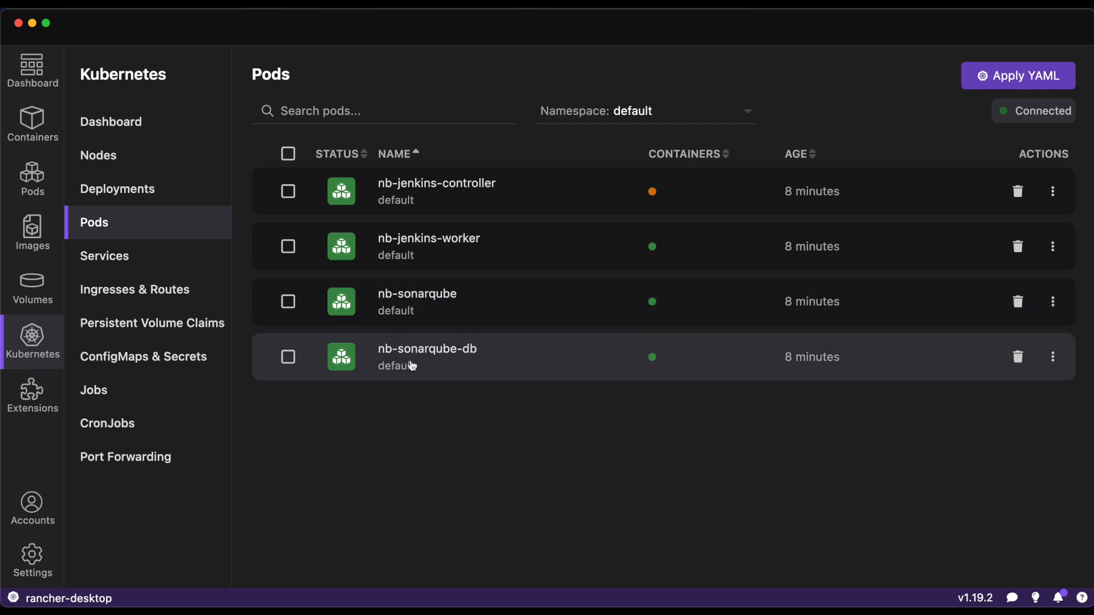
{"action": "left_click", "coordinate": [426, 302]}
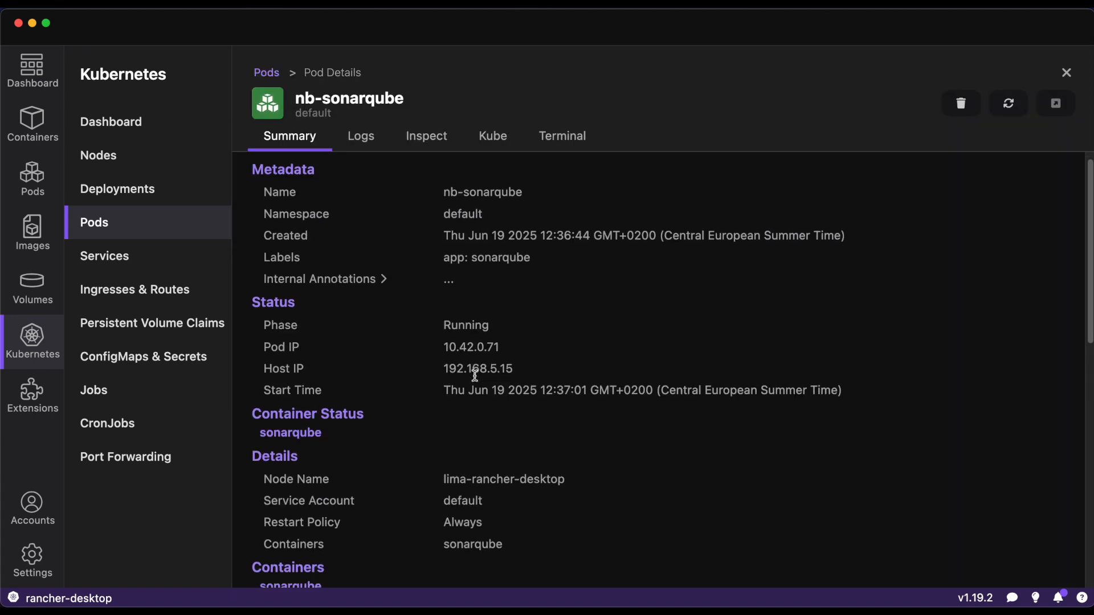
- Forward the sonarqube container's 9000/TCP port in the nb-sonarqube pod and open the forwarded address in the browser
{"action": "scroll", "coordinate": [439, 383], "scroll_direction": "down", "scroll_amount": 5}
{"action": "left_click", "coordinate": [544, 444]}
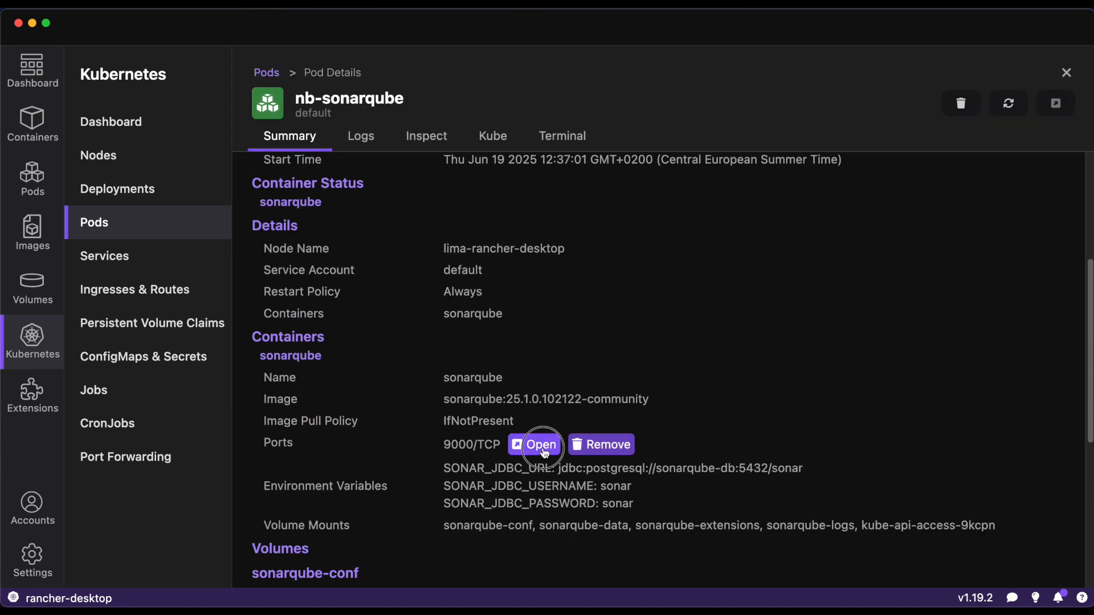
{"action": "left_click", "coordinate": [535, 445]}
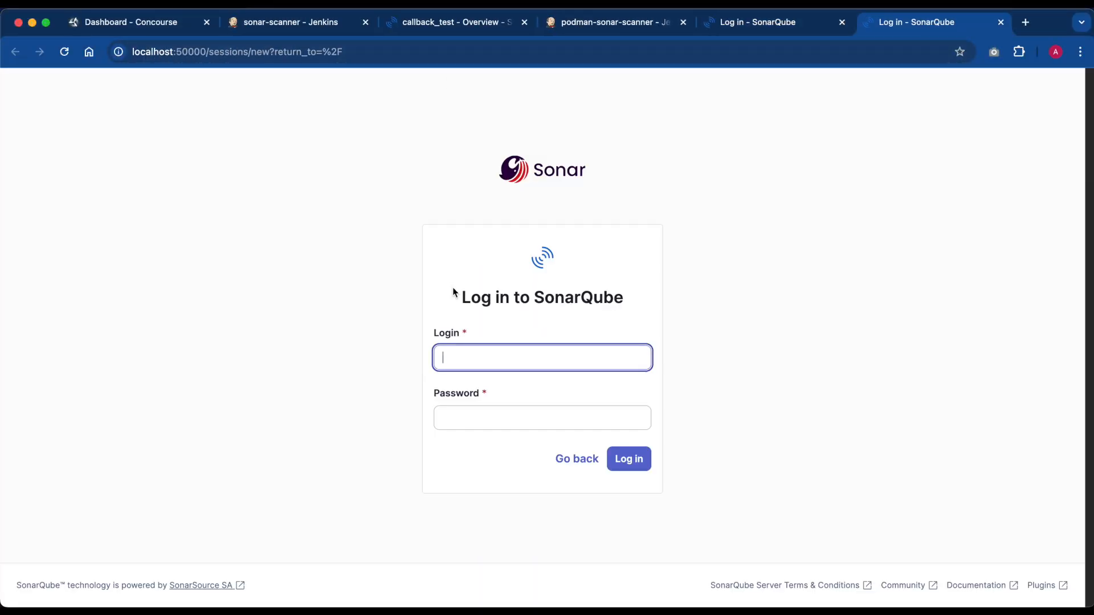
- Log in to SonarQube at localhost:50000 as admin, entering the account password
{"action": "left_click", "coordinate": [489, 363]}
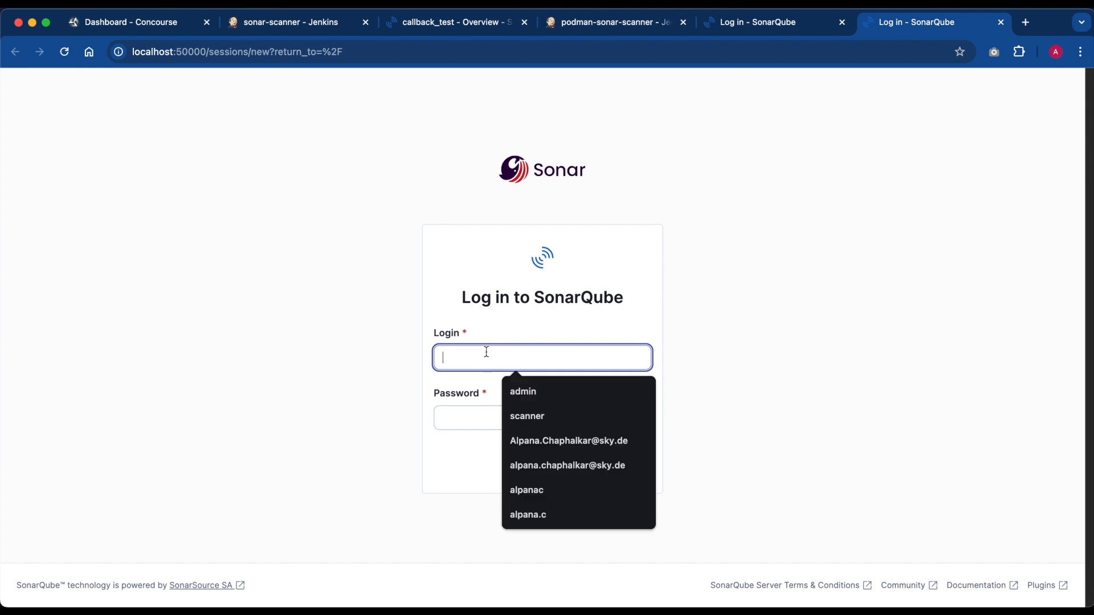
{"action": "left_click", "coordinate": [555, 383]}
{"action": "left_click", "coordinate": [563, 410]}
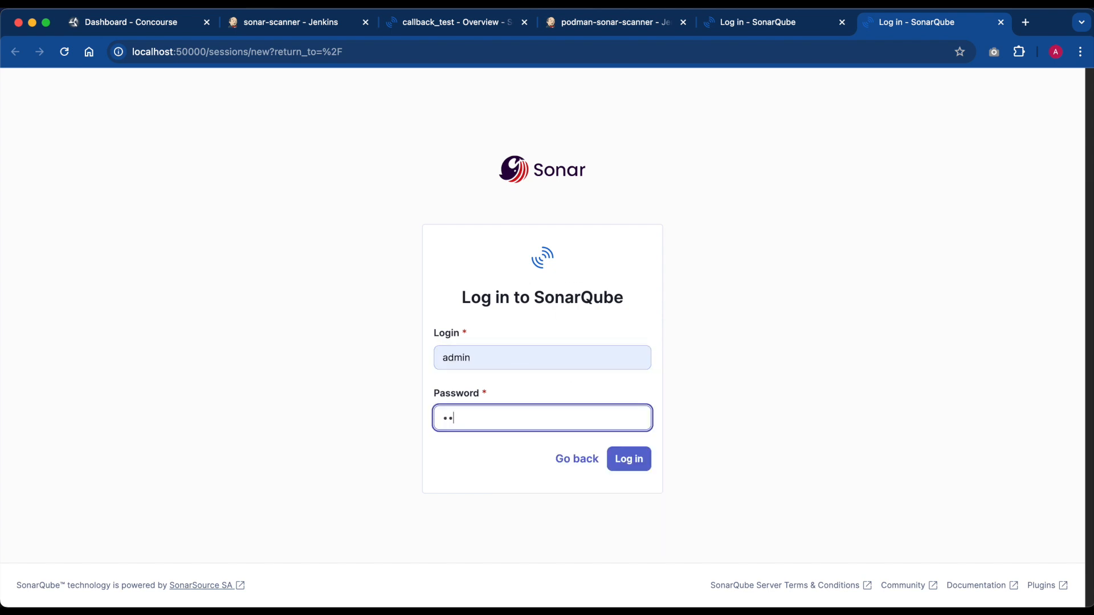
{"action": "left_click", "coordinate": [625, 458]}
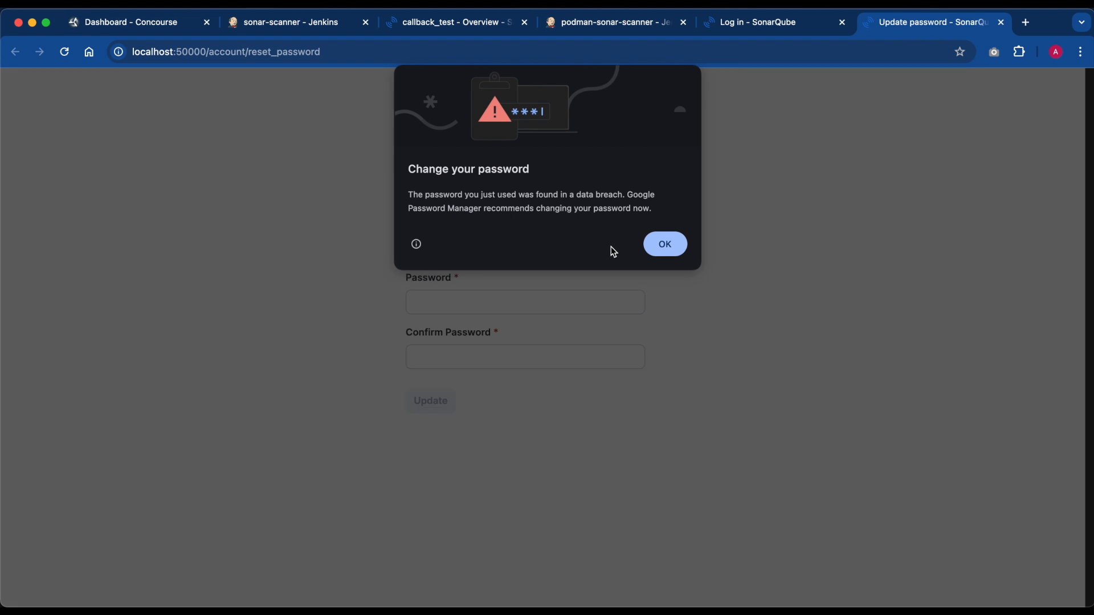
{"action": "left_click", "coordinate": [664, 245]}
{"action": "left_click", "coordinate": [539, 250]}
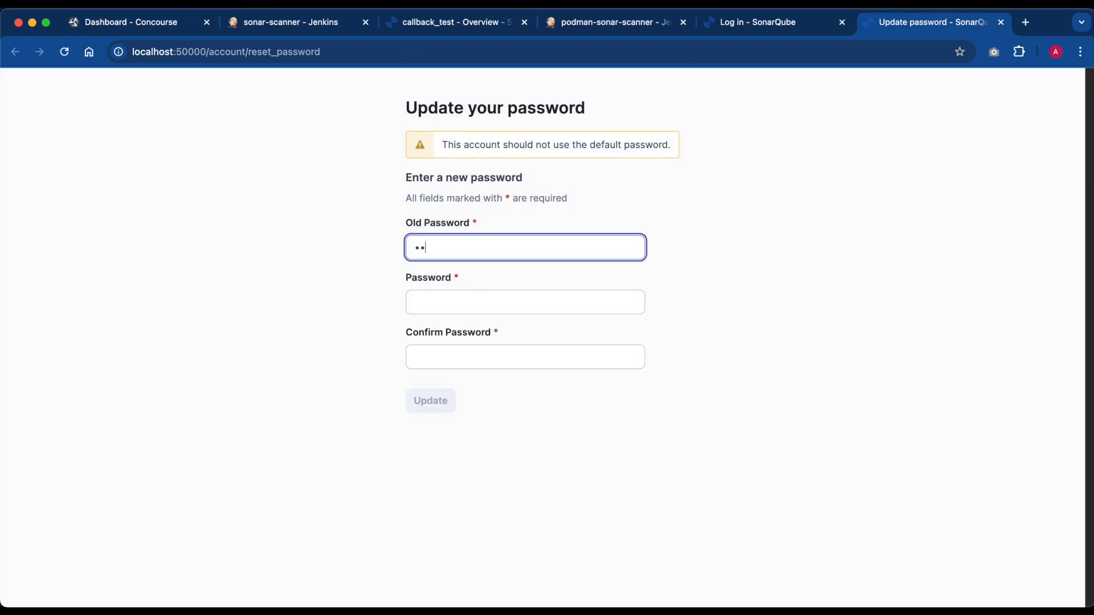
{"action": "key", "text": "super+a"}
{"action": "key", "text": "BackSpace"}
- View the SonarQube login page at localhost:7000 and the podman-sonar-scanner Jenkins job, and switch to VS Code
{"action": "left_click", "coordinate": [769, 25]}
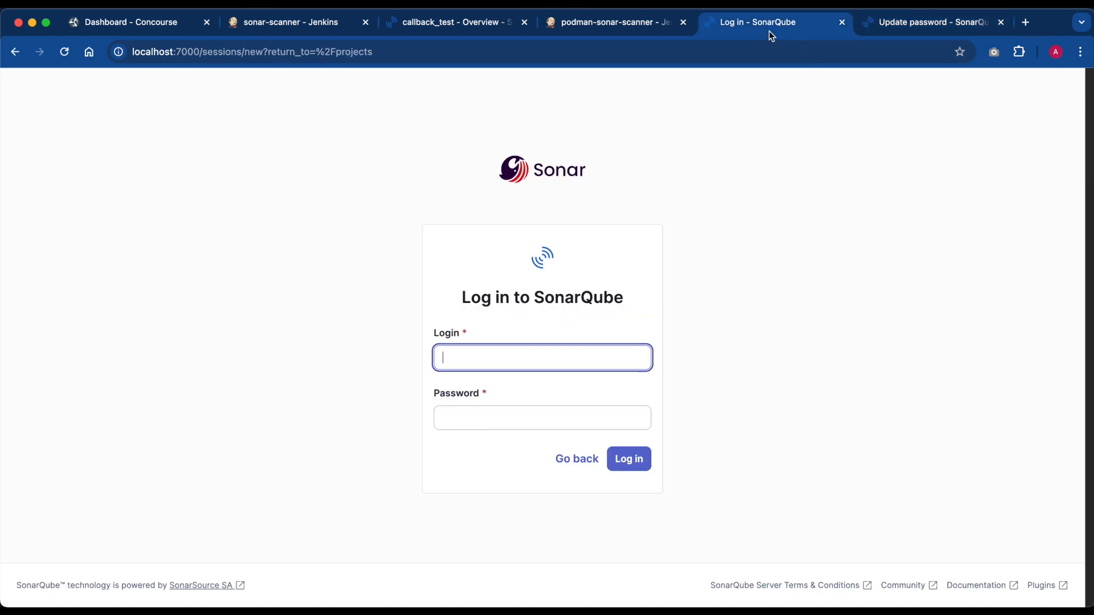
{"action": "left_click", "coordinate": [610, 25]}
{"action": "left_click", "coordinate": [637, 567]}
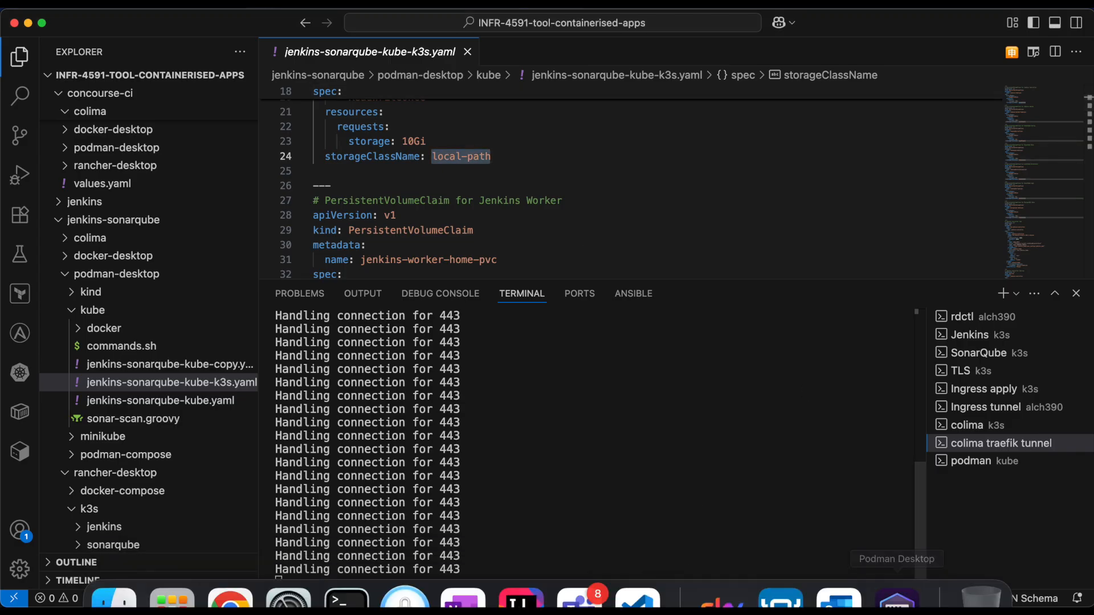
- Switch to Podman Desktop, go back from the nb-sonarqube details to the Kubernetes pods list, and open the containers overview
{"action": "left_click", "coordinate": [898, 577]}
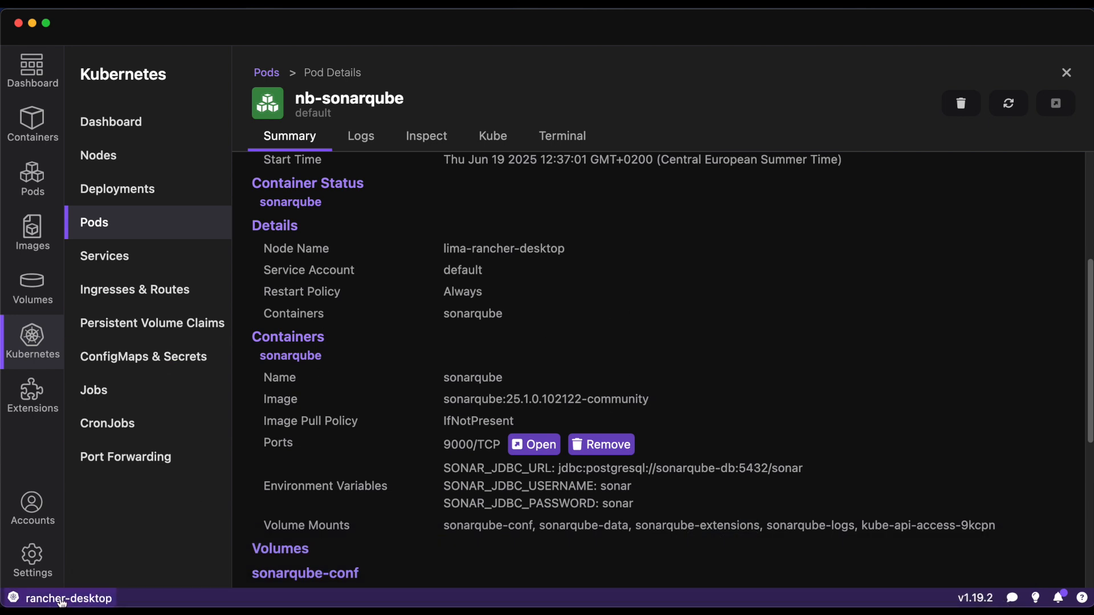
{"action": "mouse_move", "coordinate": [63, 606]}
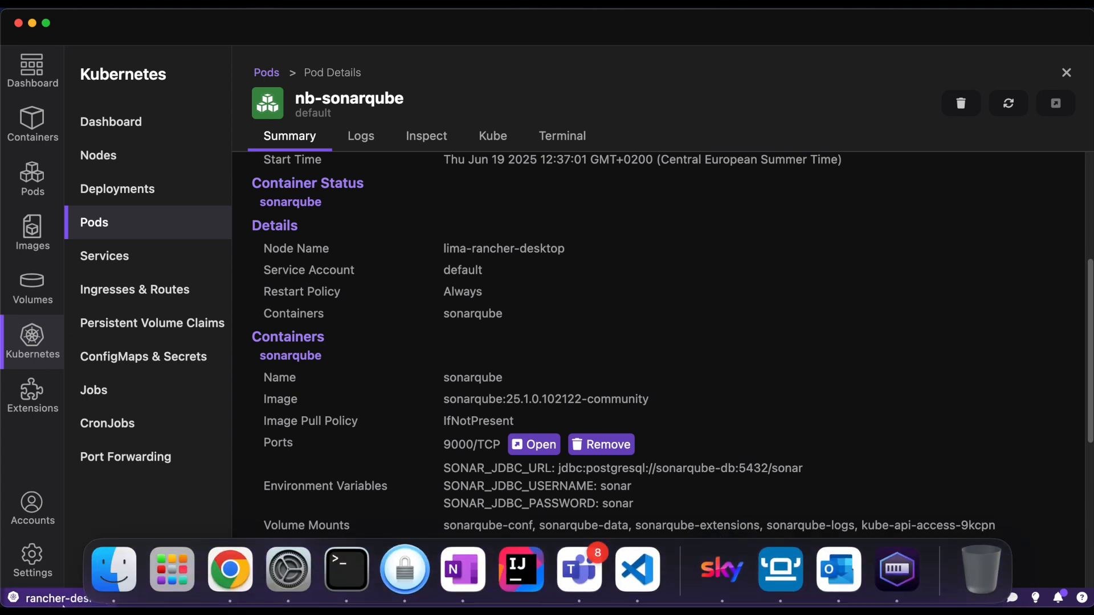
{"action": "left_click", "coordinate": [271, 71]}
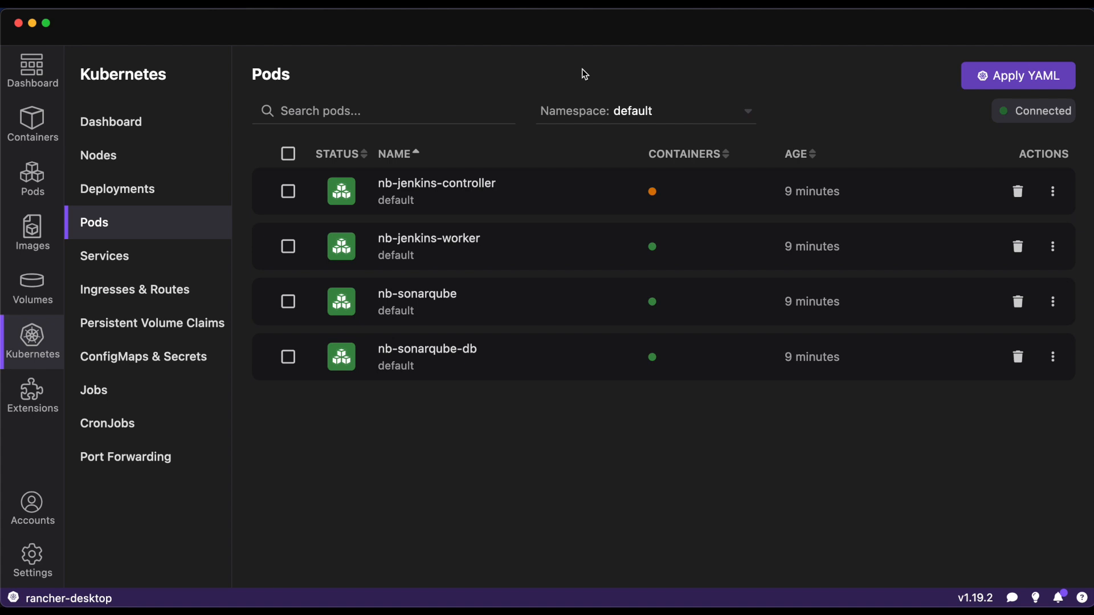
{"action": "left_click", "coordinate": [33, 122]}
- Switch to Rancher Desktop and open the cluster dashboard to examine the workloads in each user namespace
{"action": "left_click", "coordinate": [778, 570]}
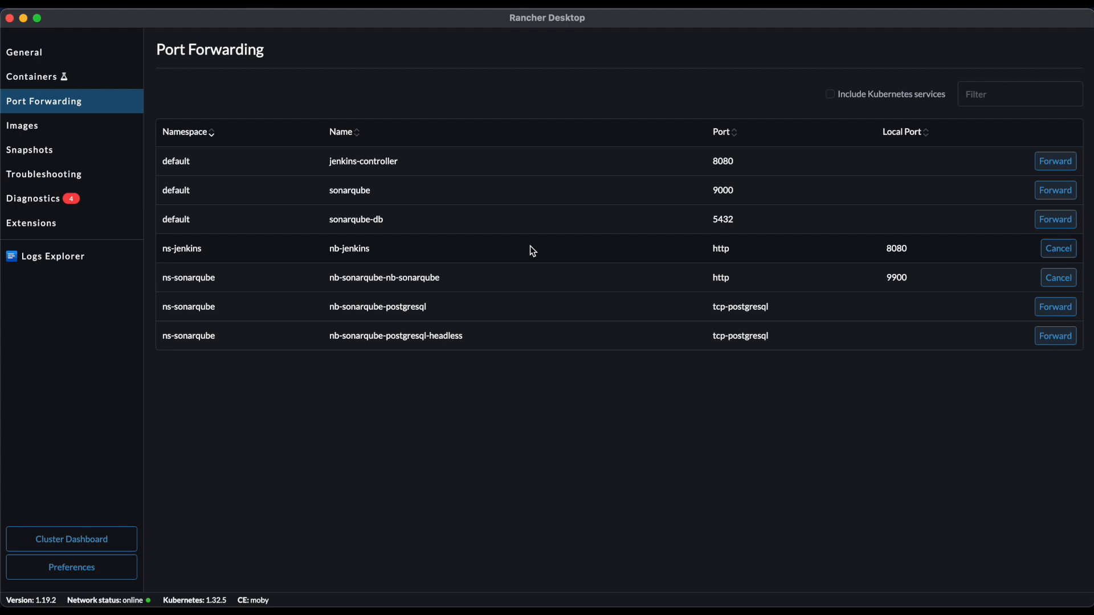
{"action": "left_click", "coordinate": [128, 532]}
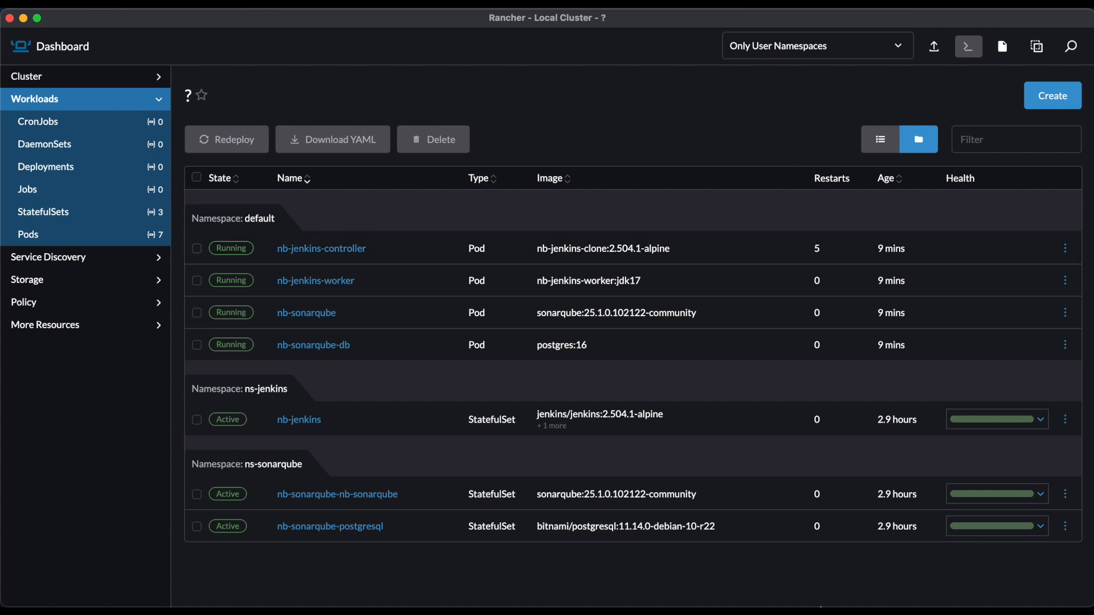
{"action": "mouse_move", "coordinate": [848, 603]}
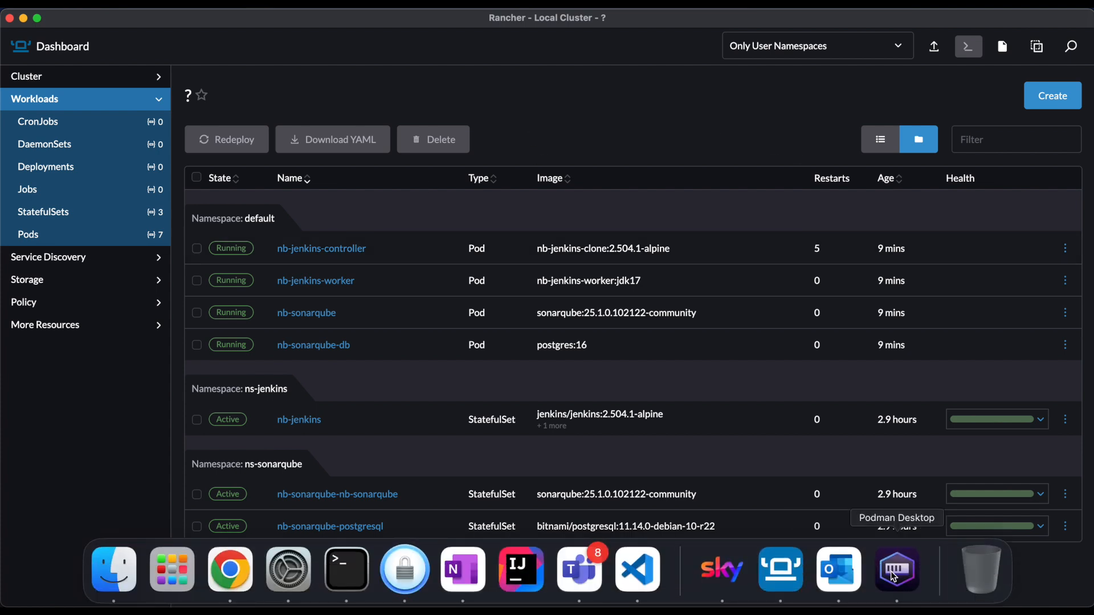